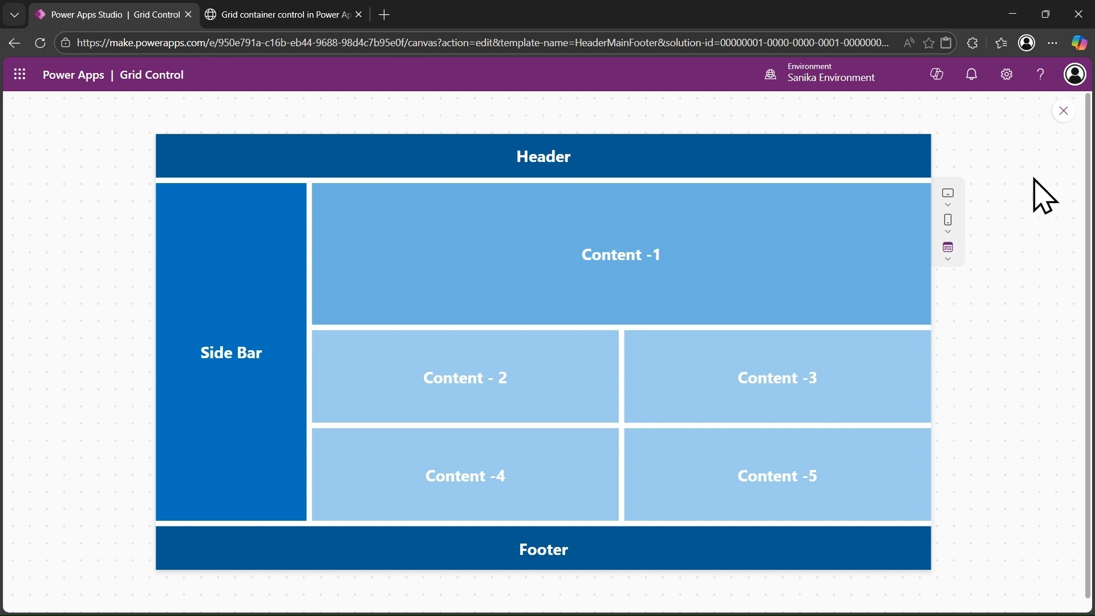
Step: Exit the app preview and dismiss the tip about testing the app on the canvas
left_click(1063, 110)
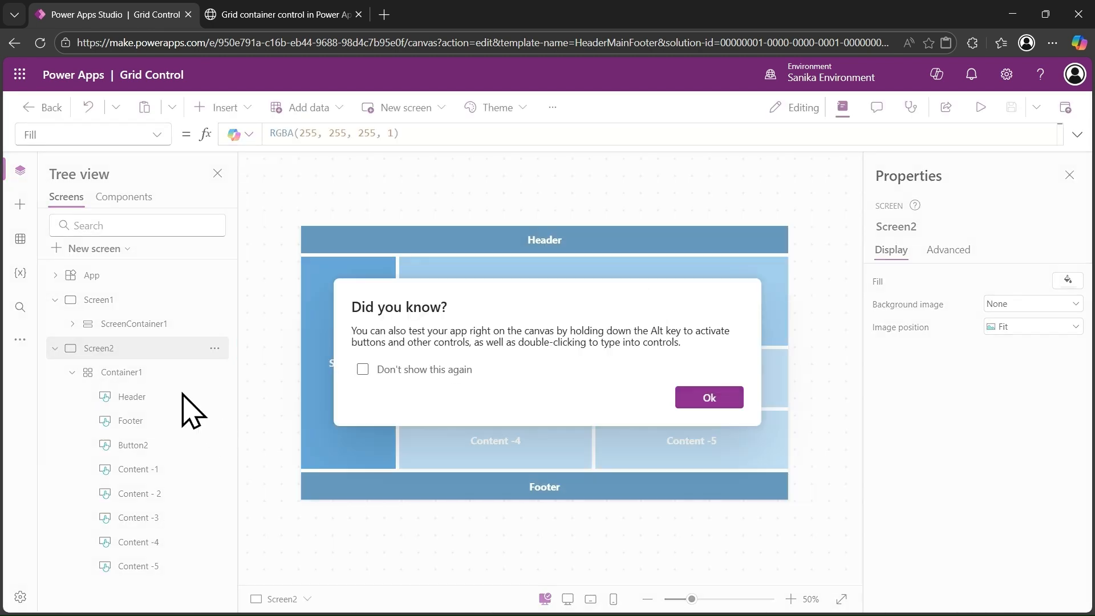
left_click(705, 399)
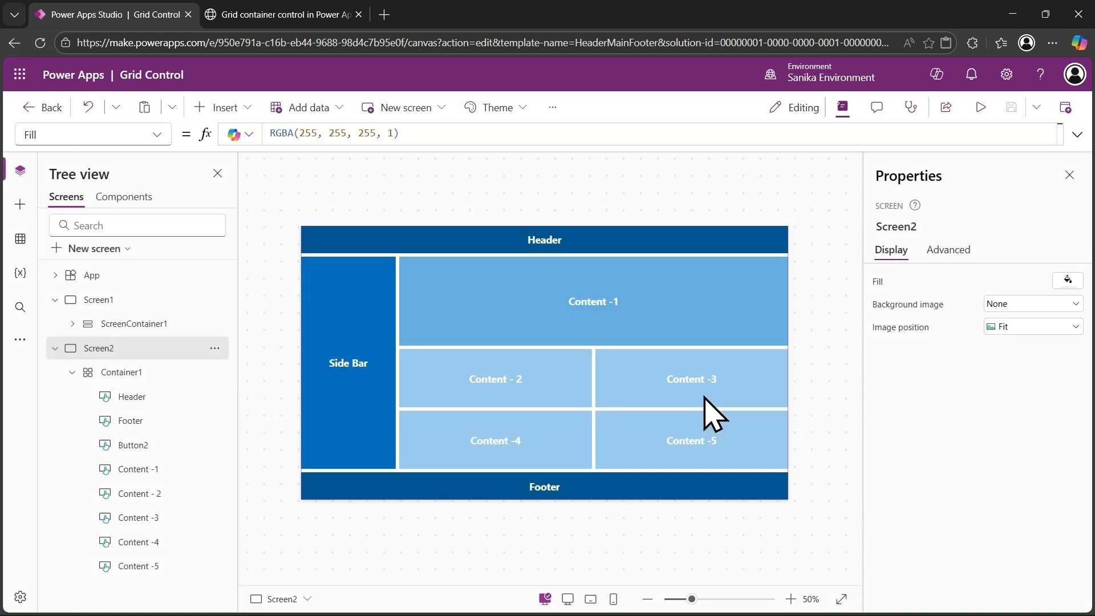
Step: Shrink the grid container on Screen2 to 1126 × 534, and stretch it back to the full 1366 × 768
left_click(132, 375)
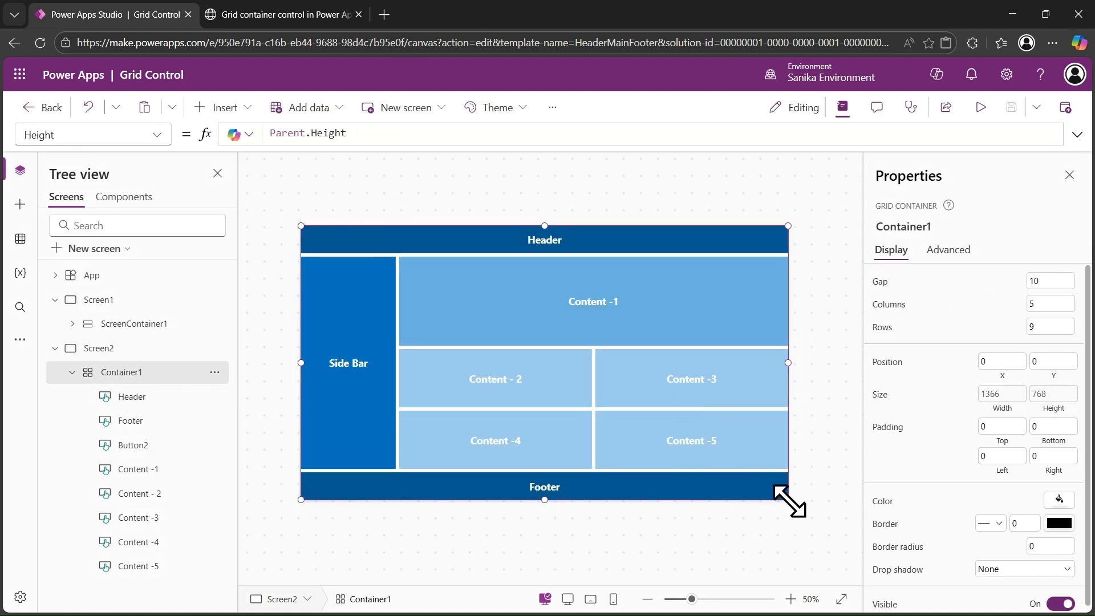
left_click_drag(789, 500, 704, 418)
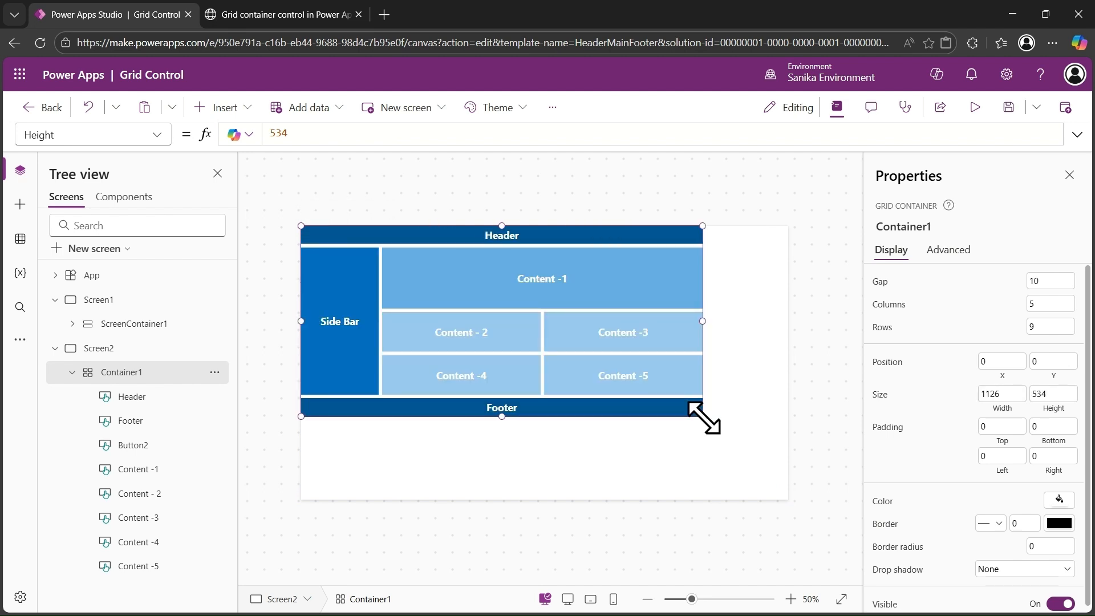
left_click_drag(703, 416, 805, 501)
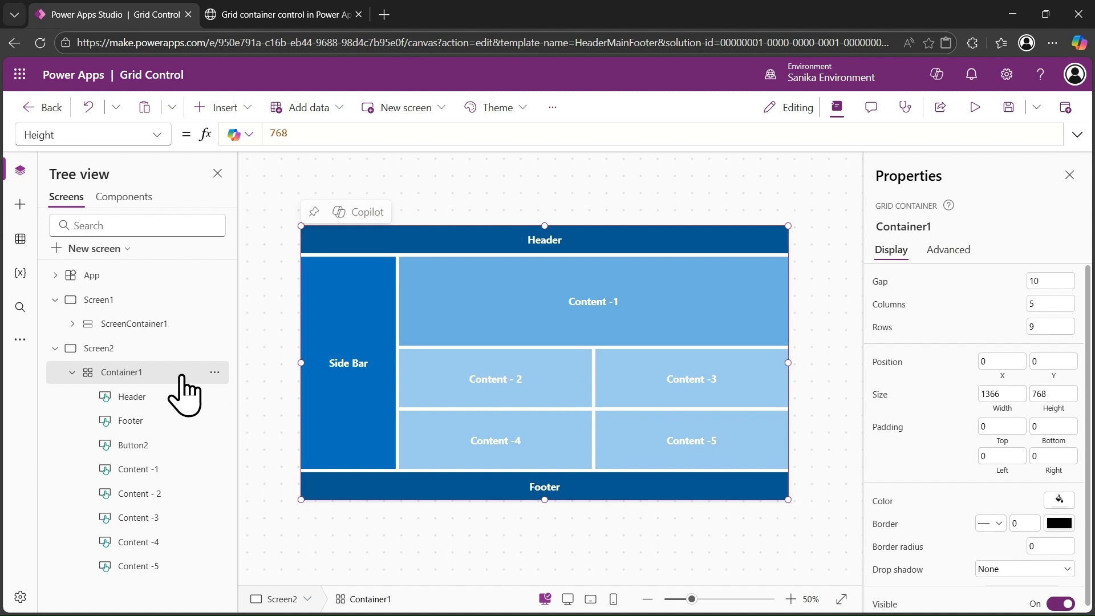
Step: Collapse Screen2 in the tree and add a new blank screen to the app
left_click(55, 348)
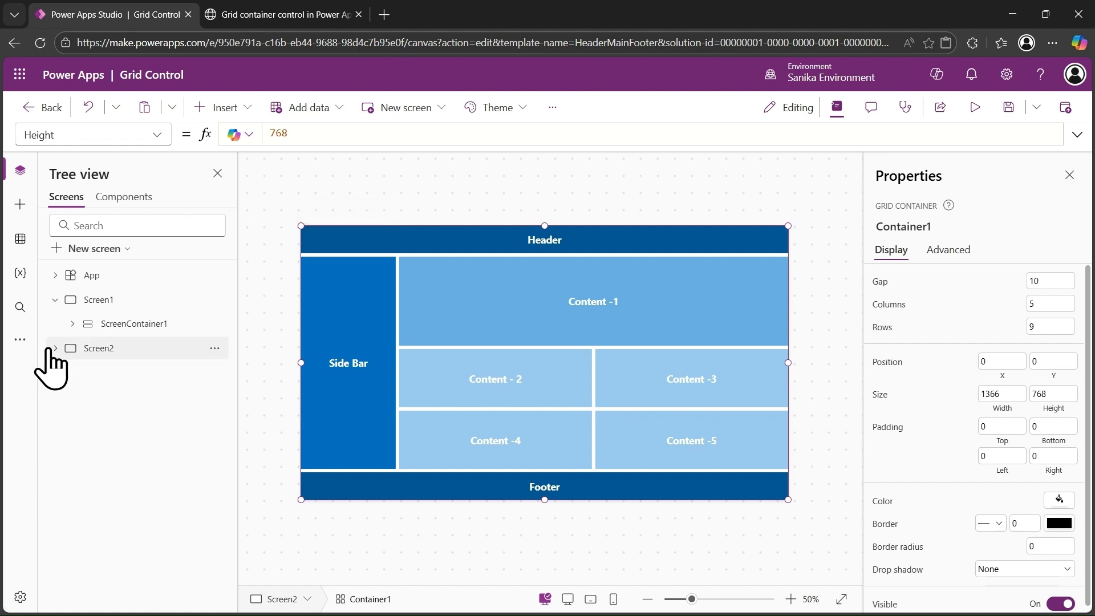
left_click(110, 251)
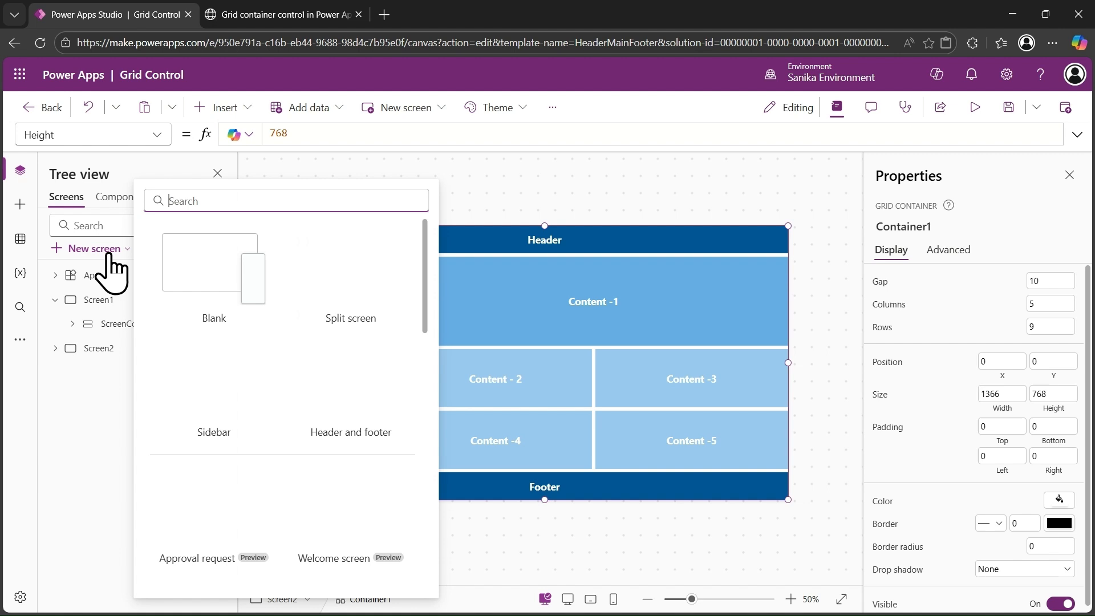
left_click(219, 268)
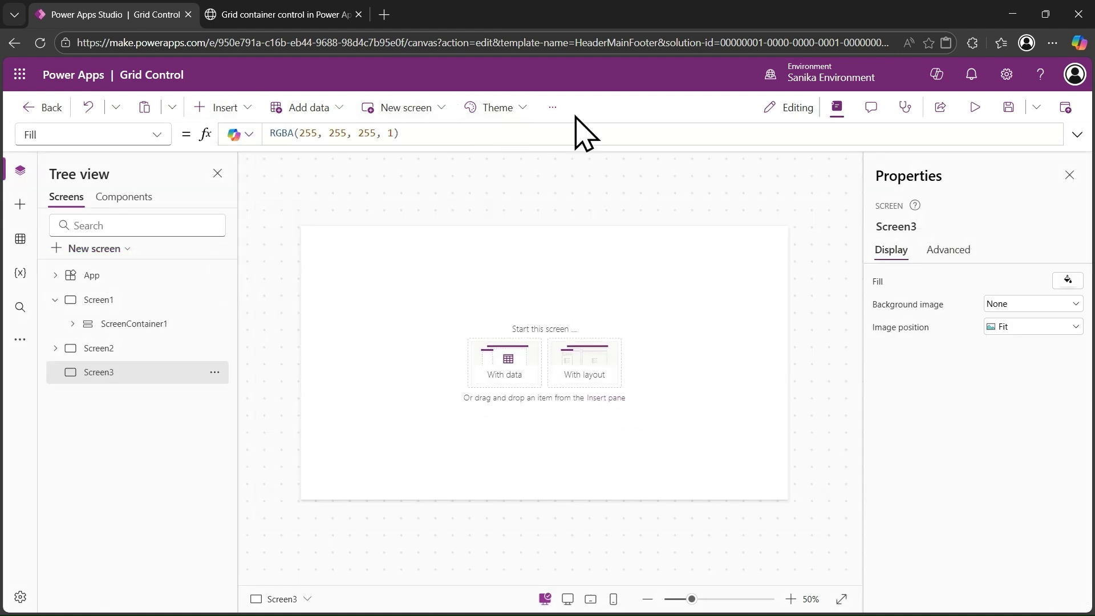
Step: Check the app's authoring version in the support settings and the selectable versions, leaving the version unchanged
left_click(553, 108)
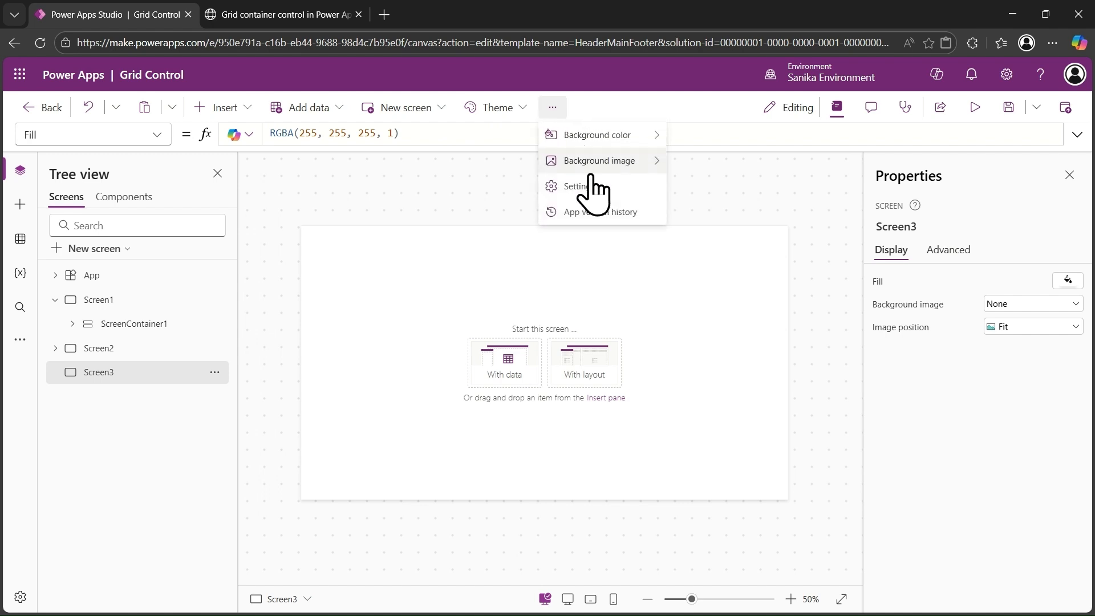
left_click(592, 188)
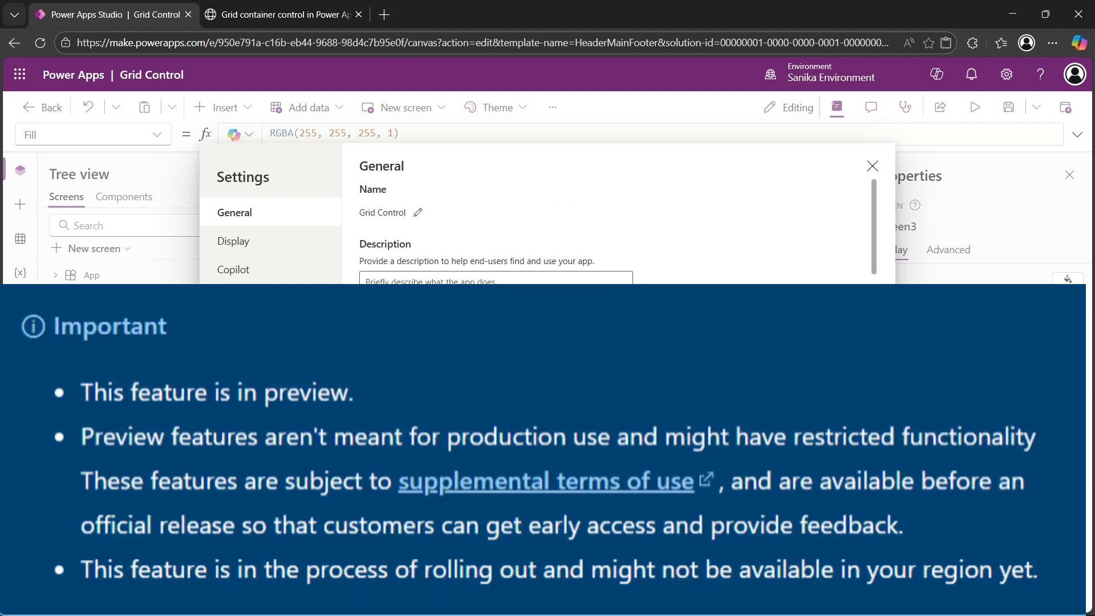
left_click(235, 327)
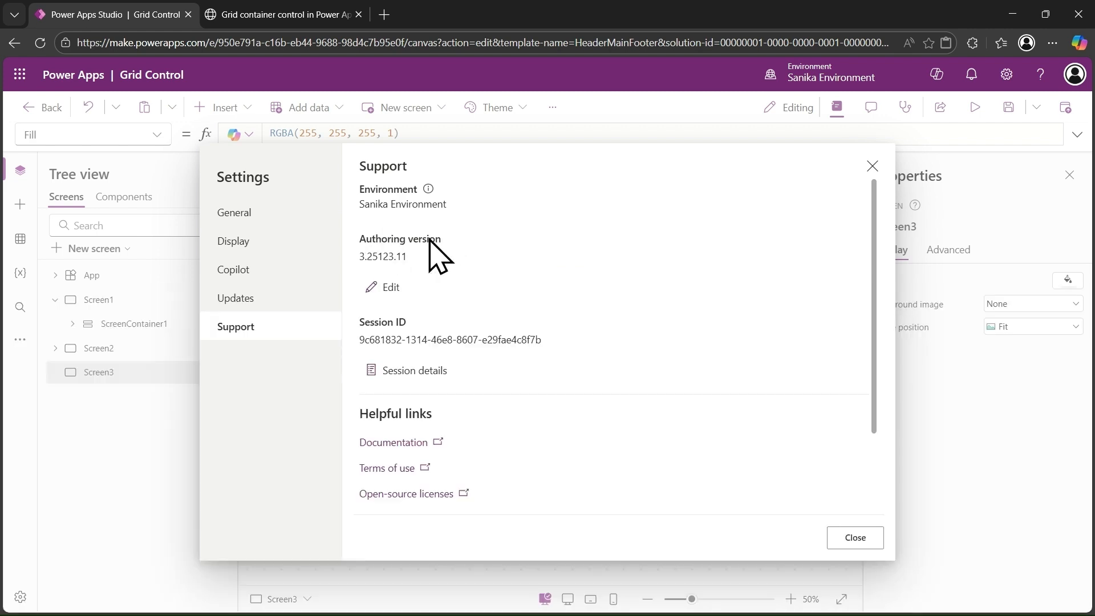
left_click(388, 288)
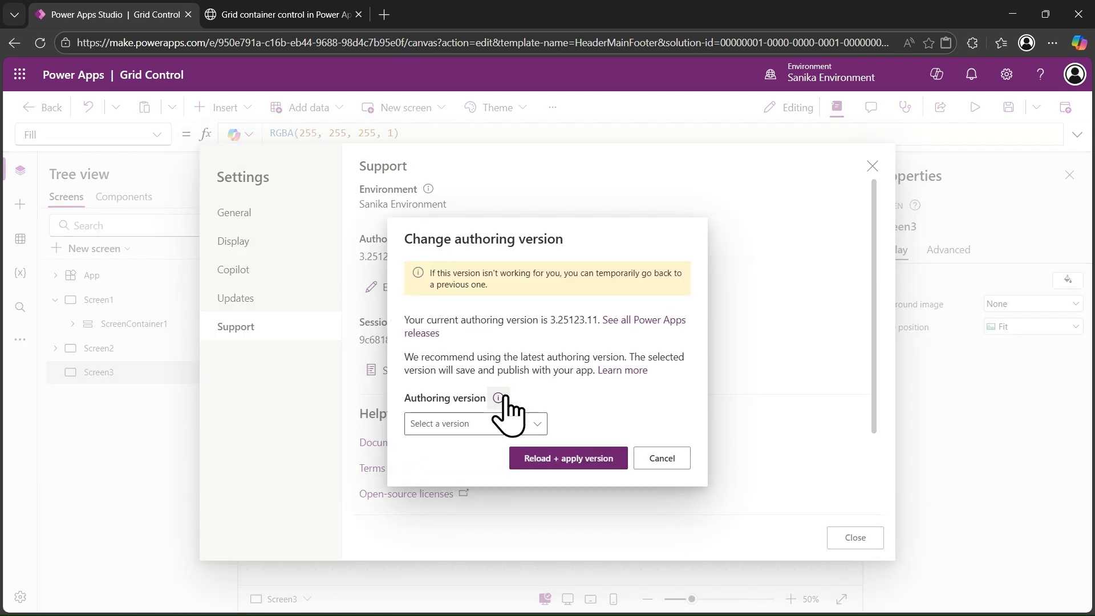
left_click(532, 426)
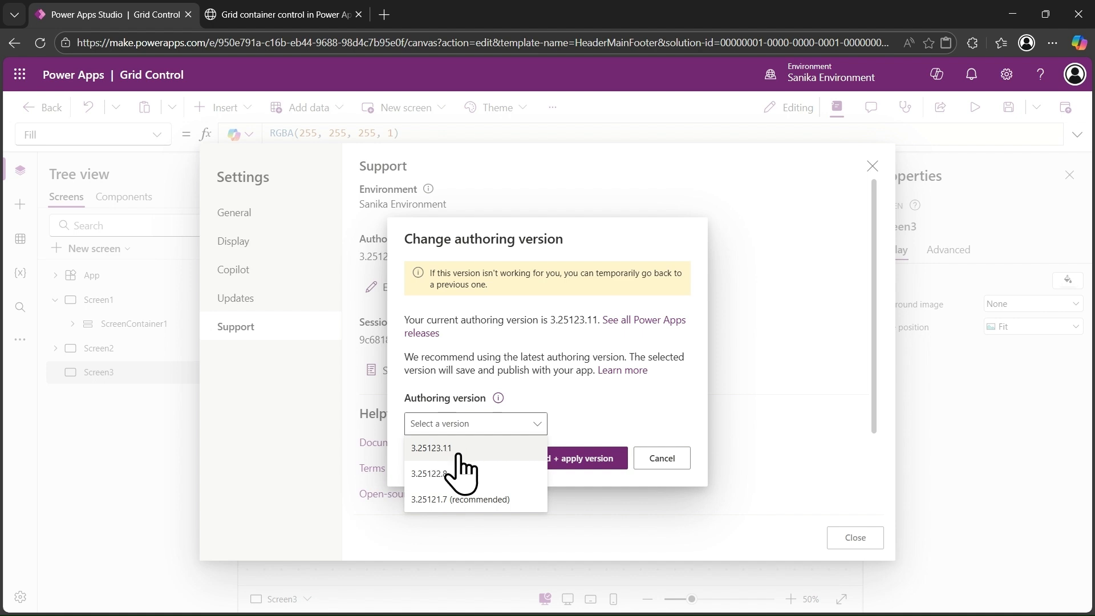
left_click(680, 460)
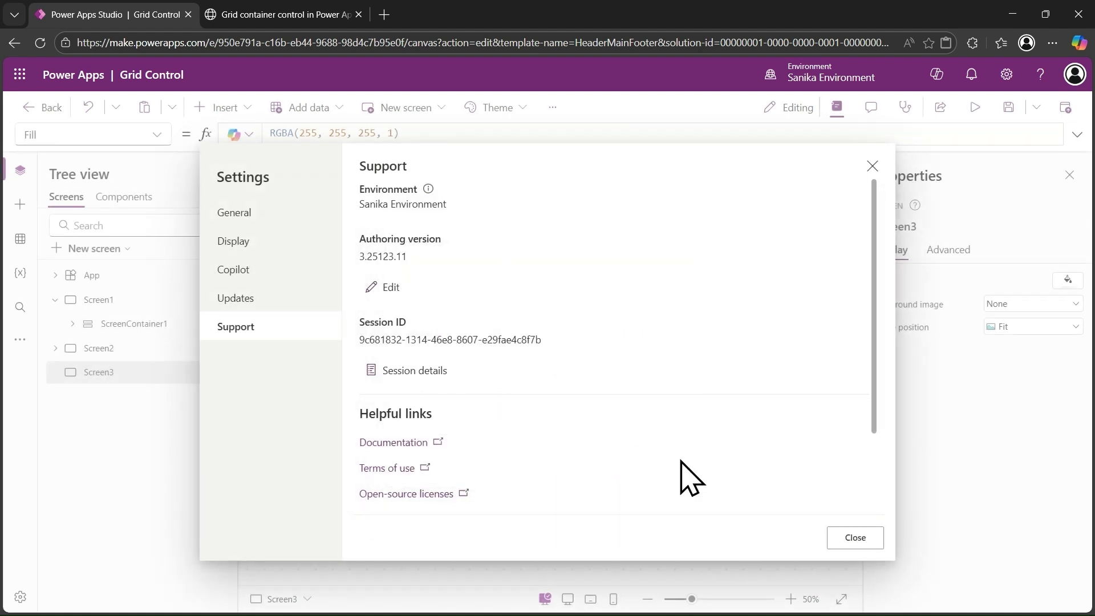
left_click(840, 545)
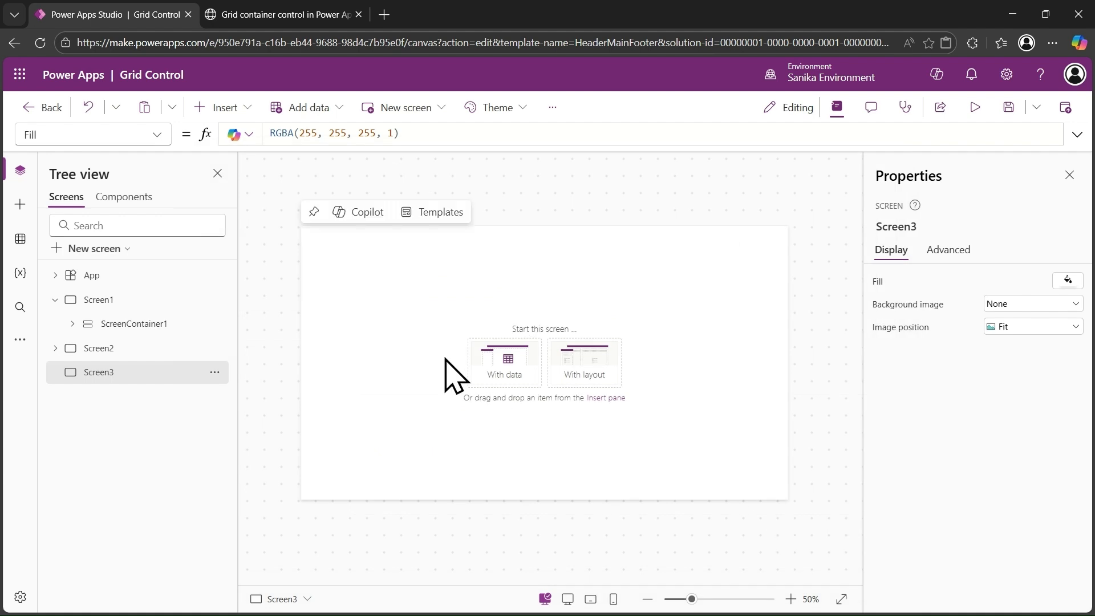
Step: Insert a grid container on the blank Screen3 and stretch it to cover the whole screen, 1366 × 768
left_click(246, 111)
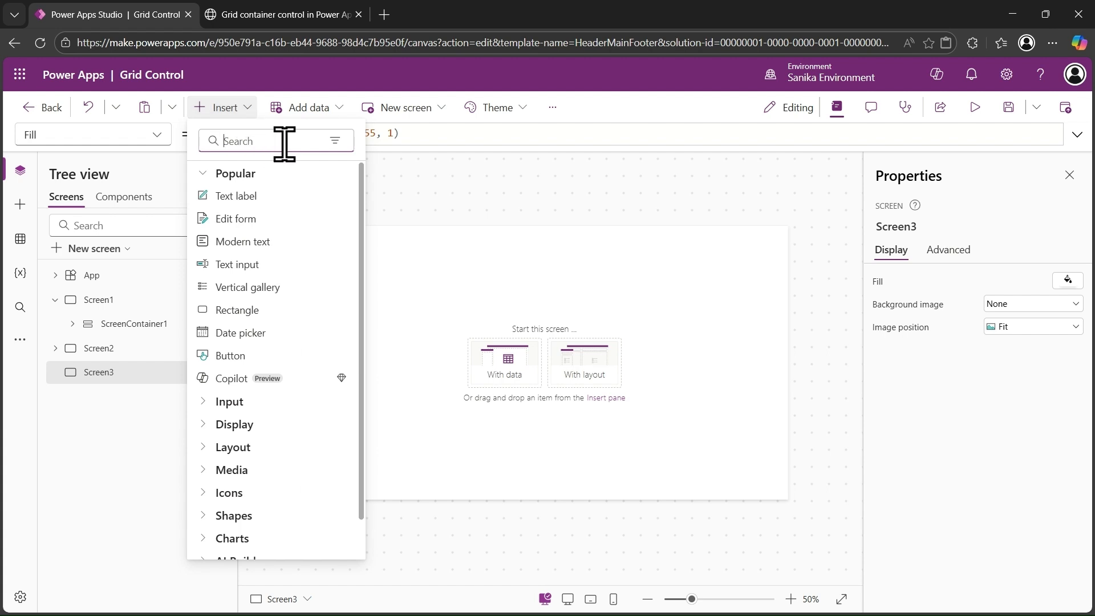
type("gr")
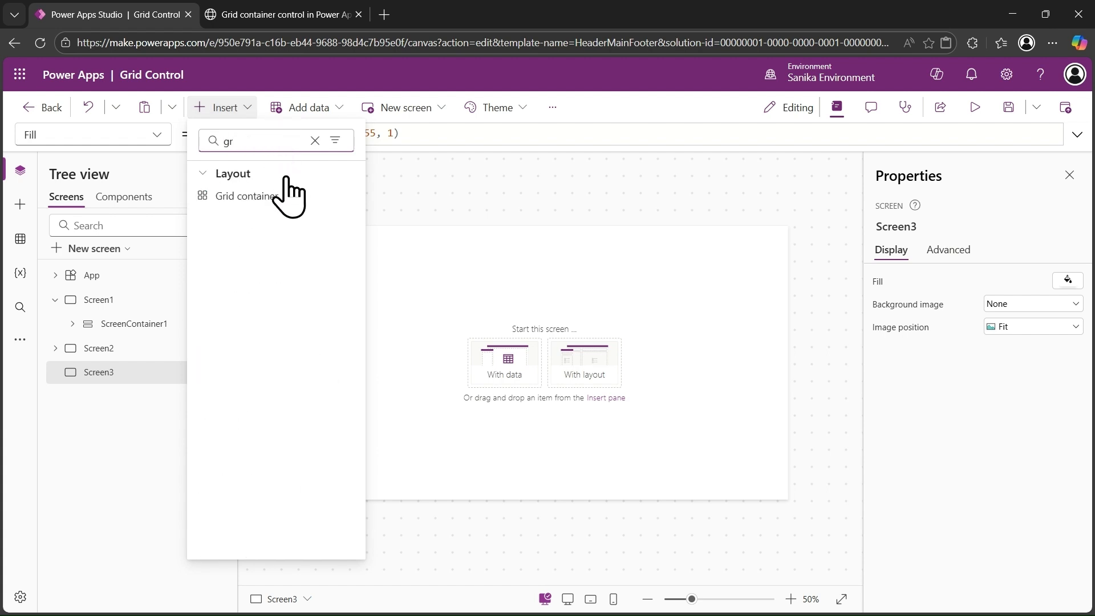
left_click(288, 197)
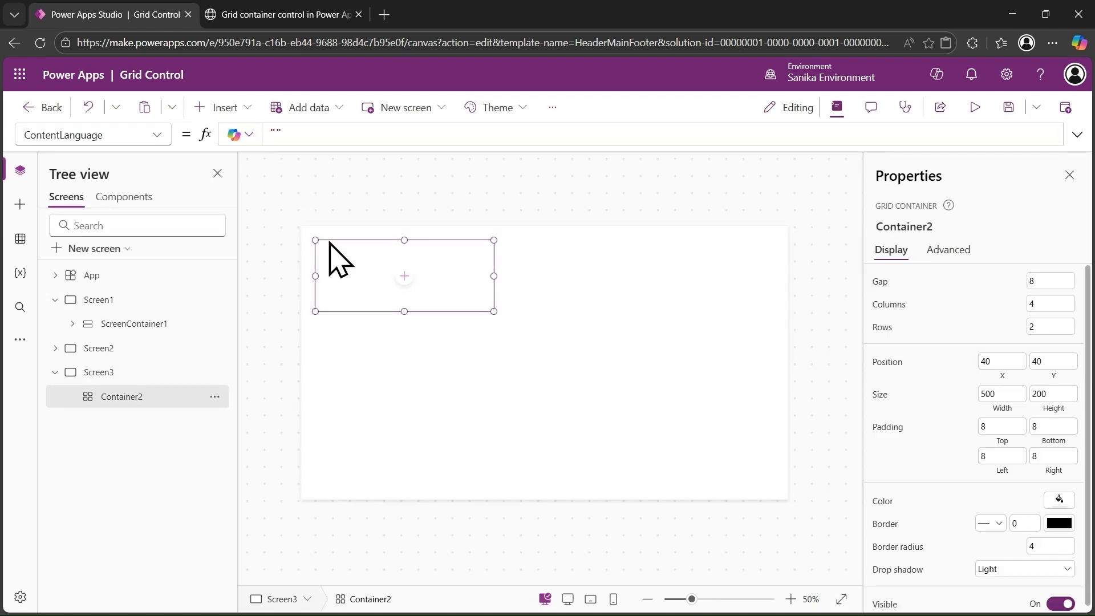
left_click_drag(312, 243, 260, 203)
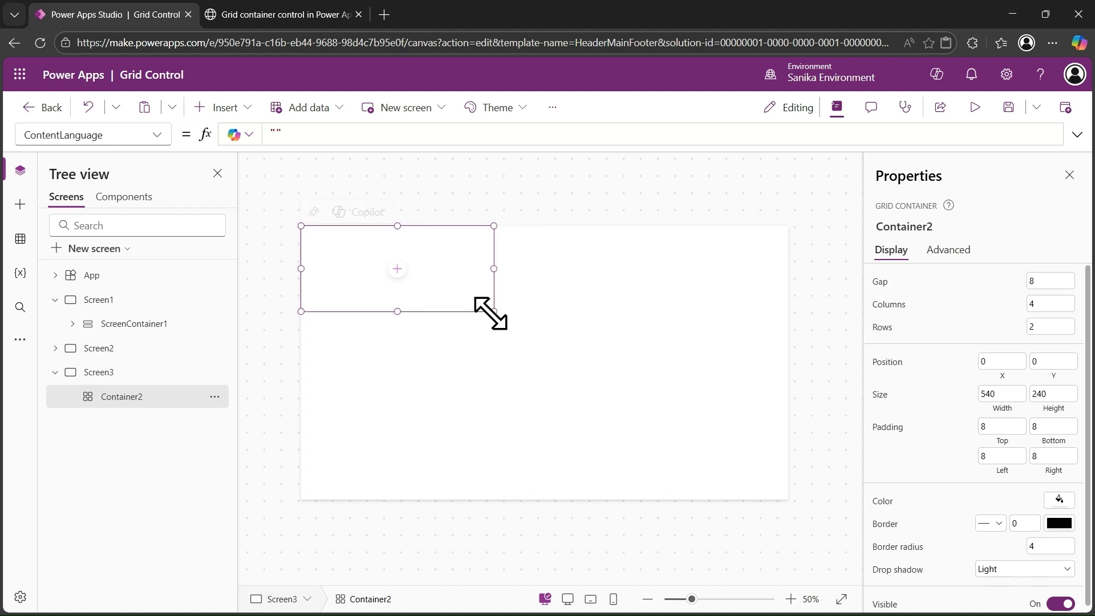
left_click_drag(494, 311, 827, 523)
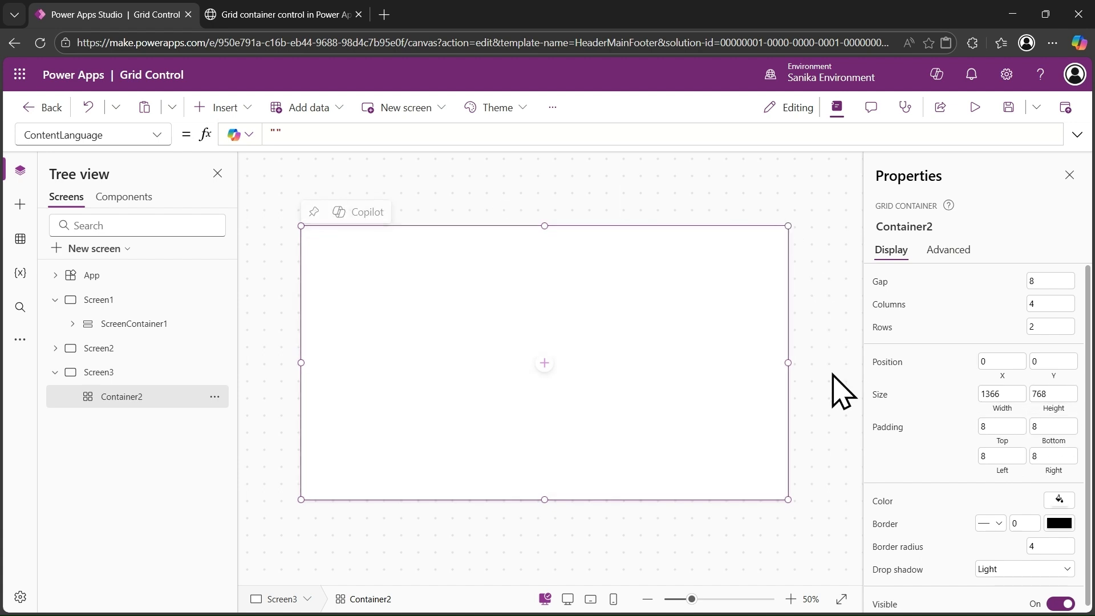
Step: Set the new grid container's width to Parent.Width and its height to Parent.Height
left_click(1003, 397)
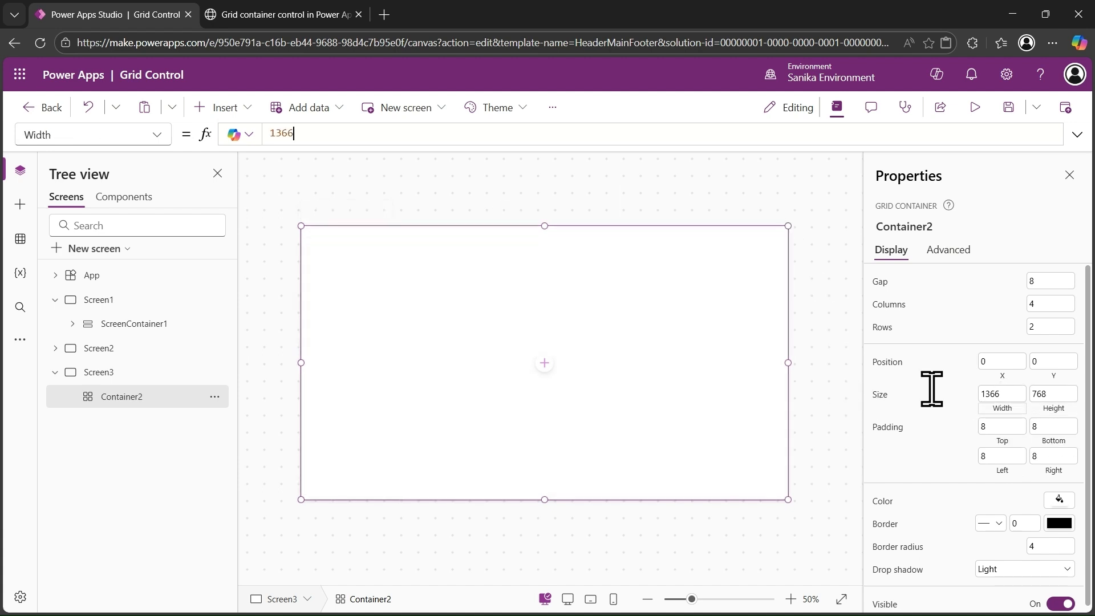
left_click(445, 135)
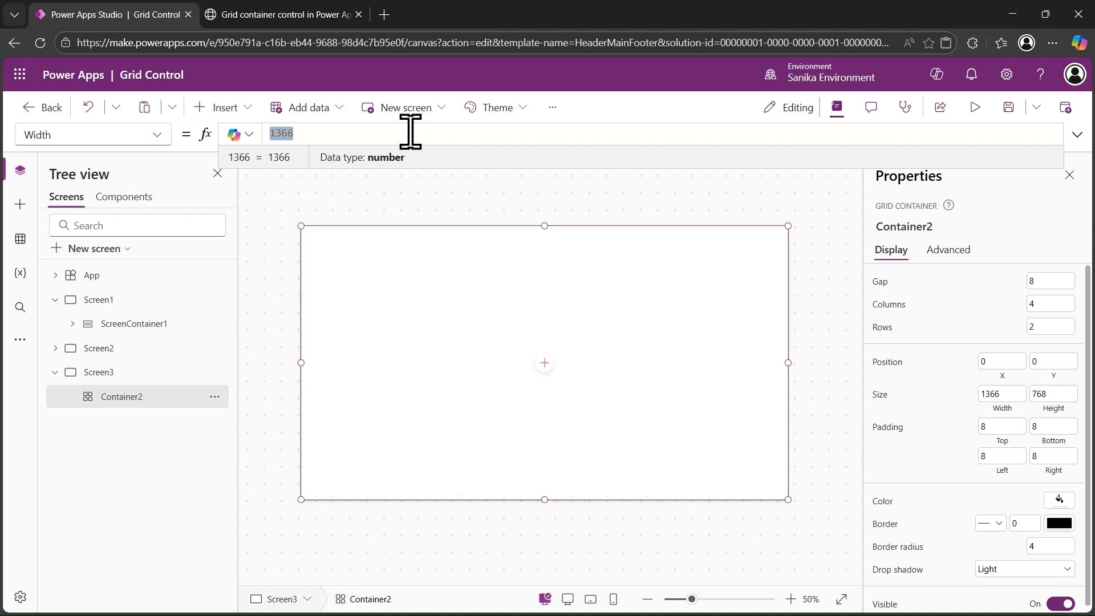
type("pare")
key("Tab")
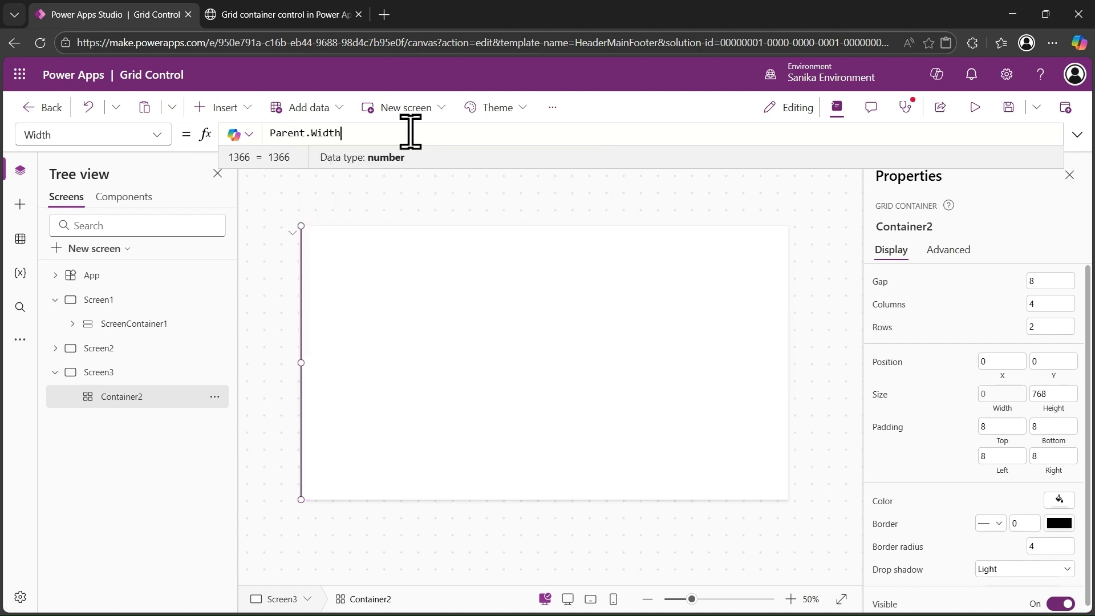
left_click(1054, 412)
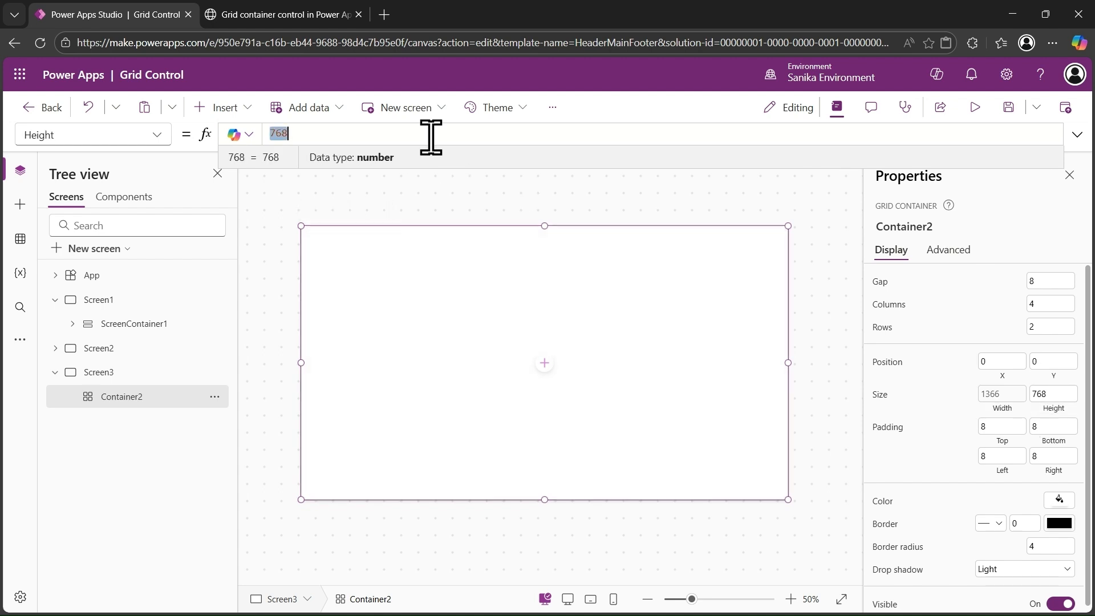
type("parent.Height")
key("Tab")
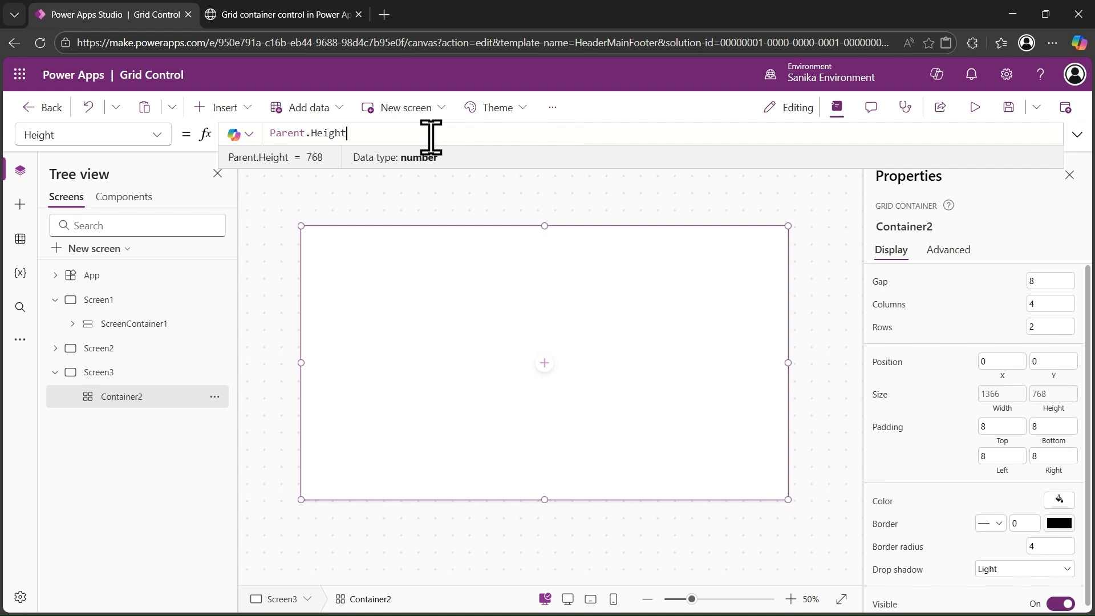
Step: Insert a button into the grid container on Screen3
left_click(236, 105)
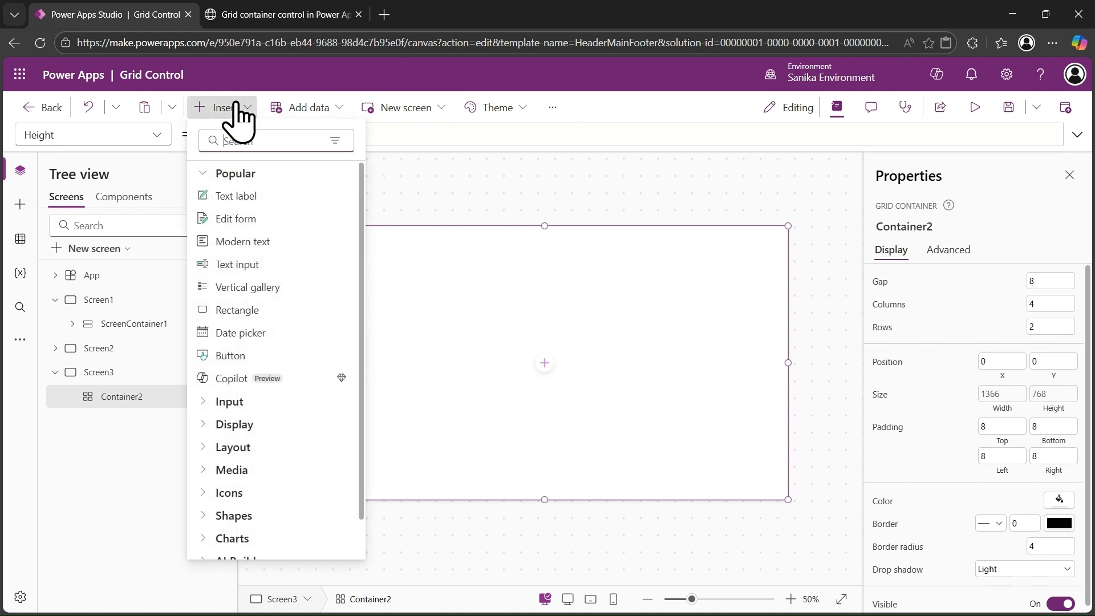
type("but")
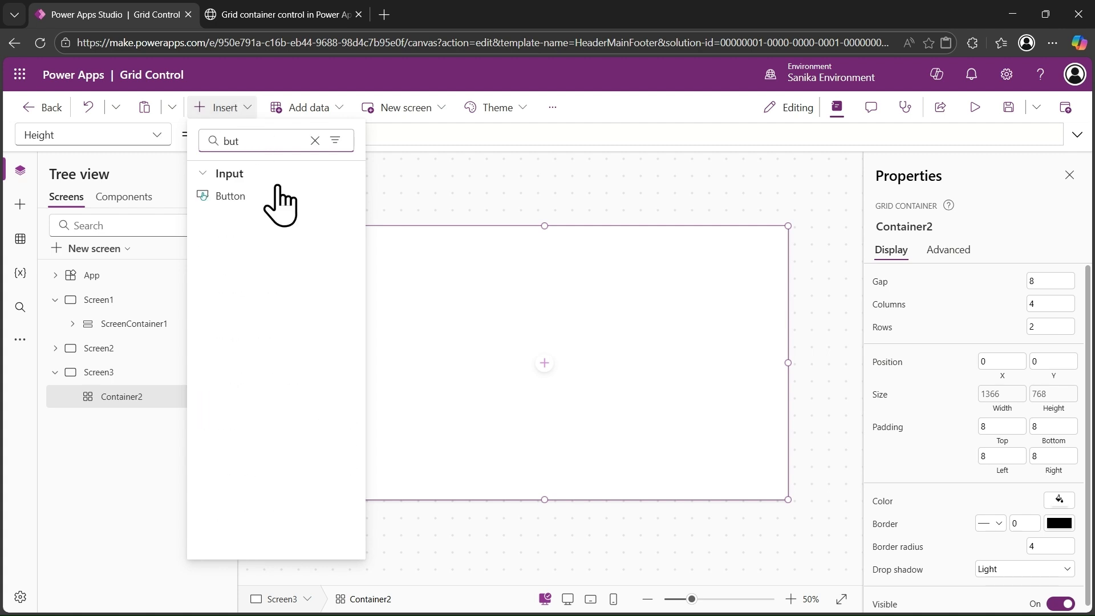
left_click(279, 197)
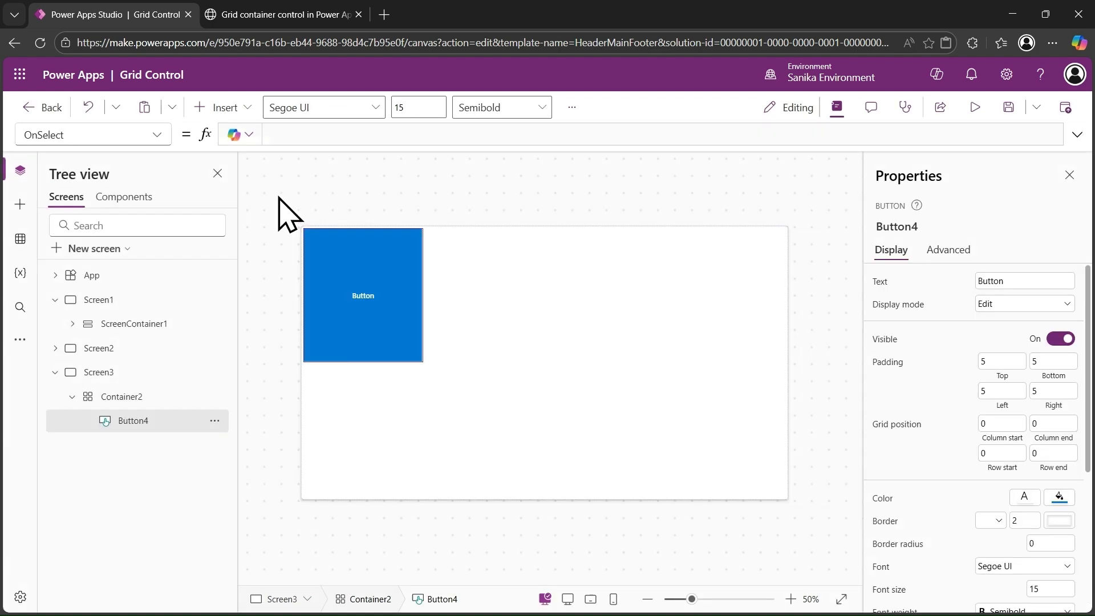
Step: Examine the header, sidebar, content and footer arrangement in the reference layout image, and return to the Power Apps Studio tab
left_click(267, 18)
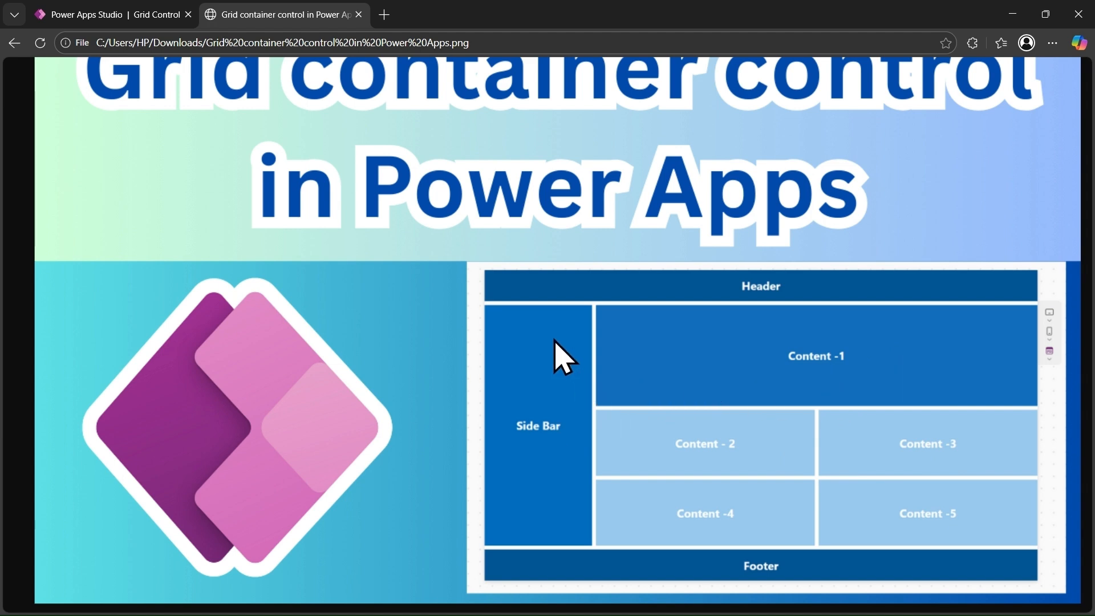
left_click(693, 448)
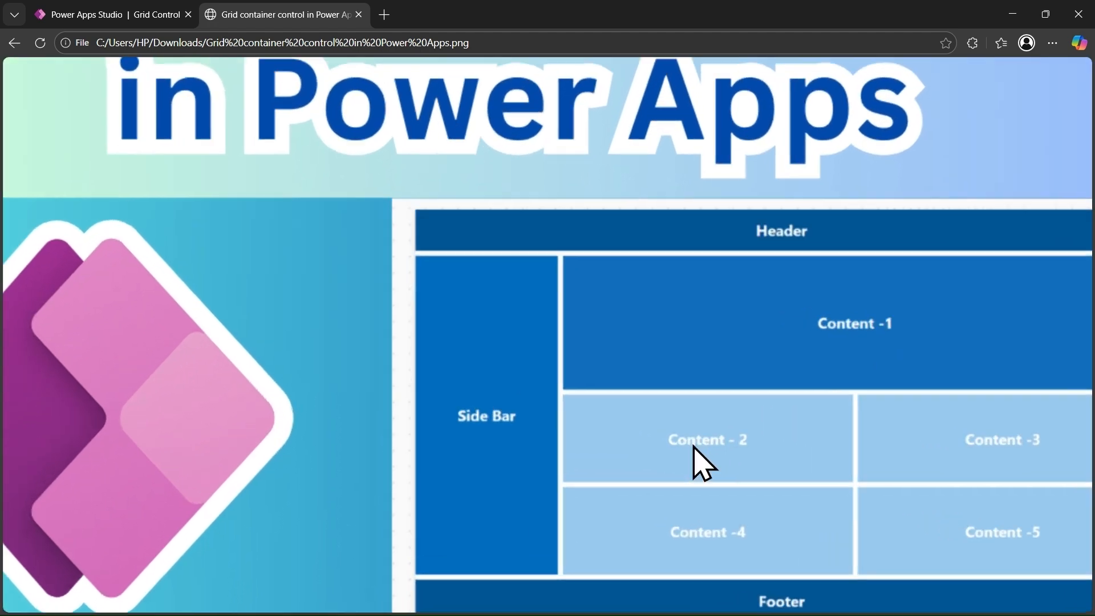
scroll(693, 448, "down", 2)
scroll(699, 454, "right", 4)
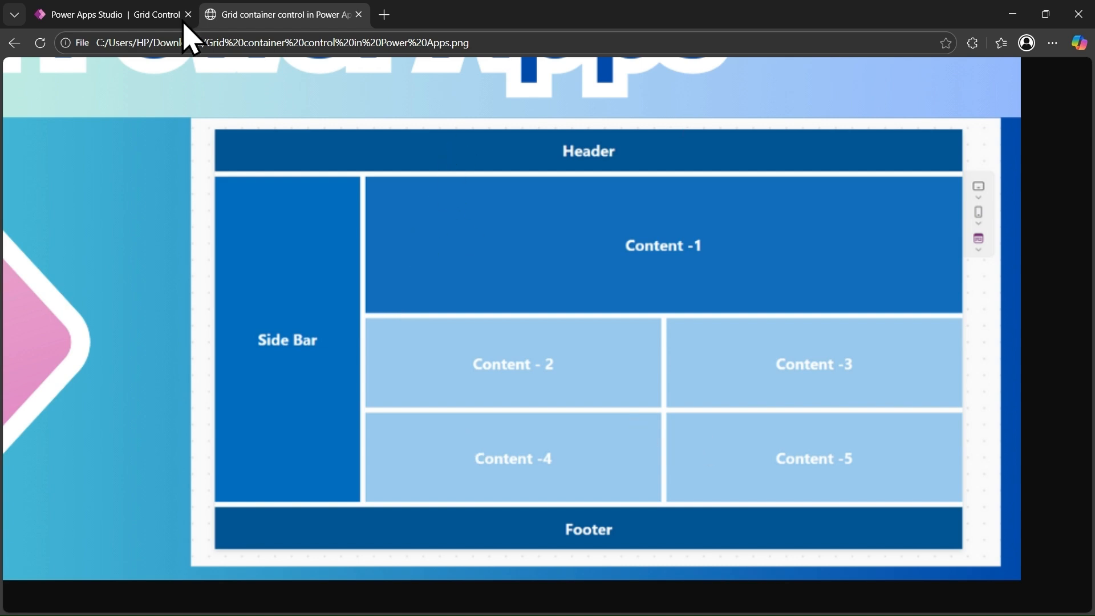
left_click(145, 14)
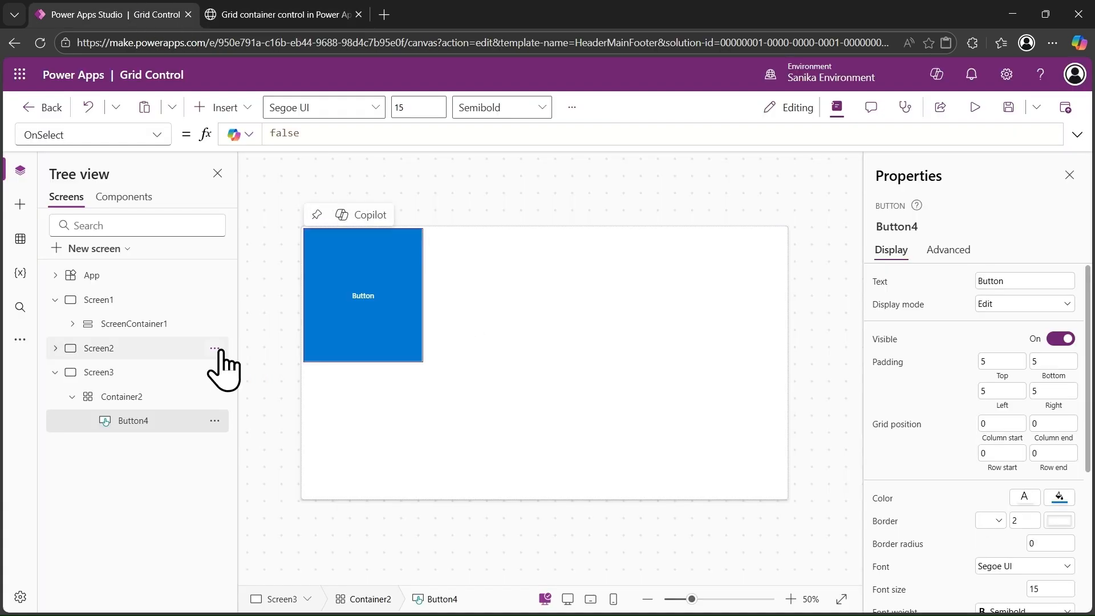
Step: Insert two more buttons into the grid container on Screen3
left_click(229, 110)
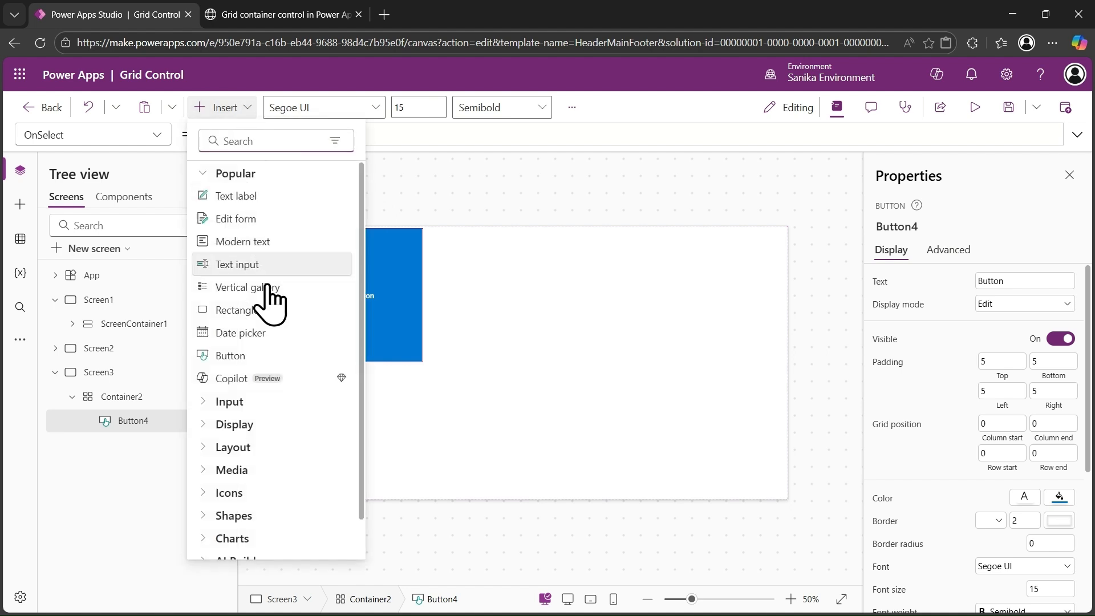
left_click(249, 359)
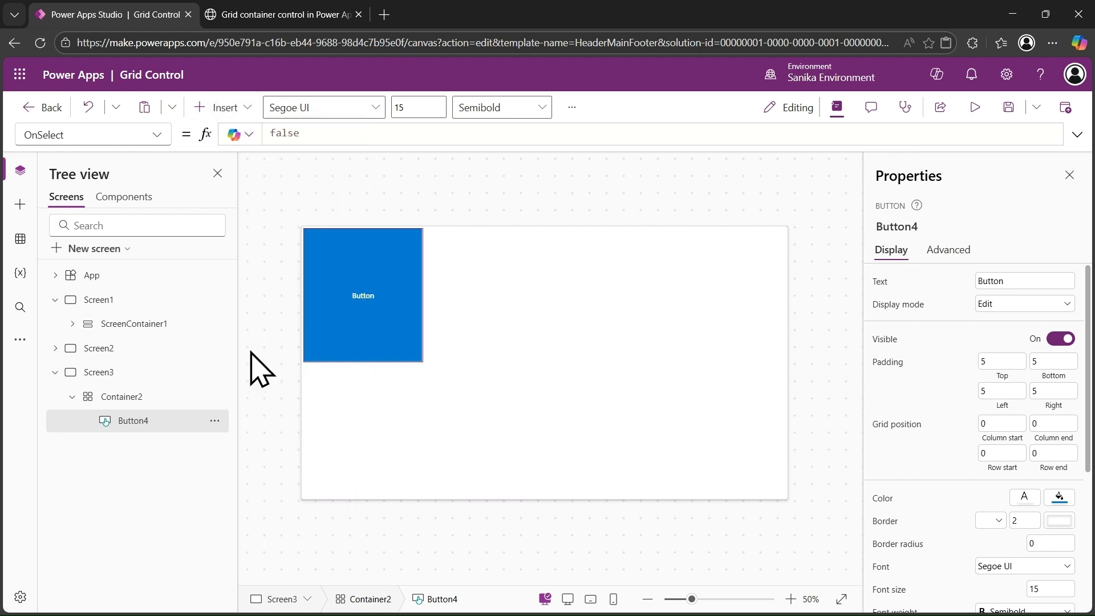
left_click(237, 109)
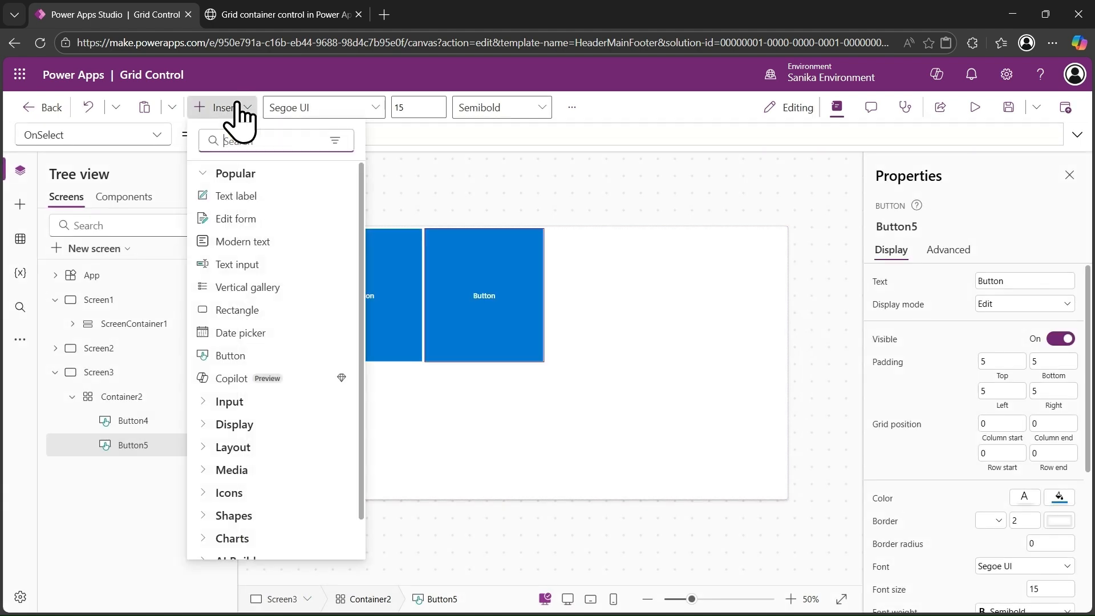
left_click(256, 357)
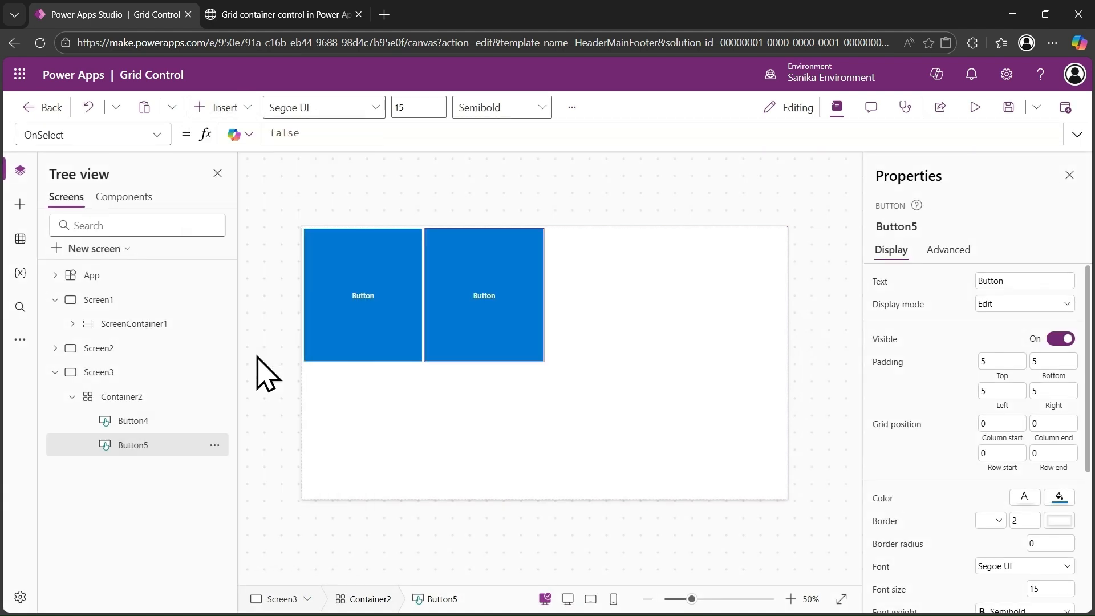
Step: Set the grid container on Screen3 to 10 columns and 10 rows, checking the reference layout image for the arrangement
left_click(137, 397)
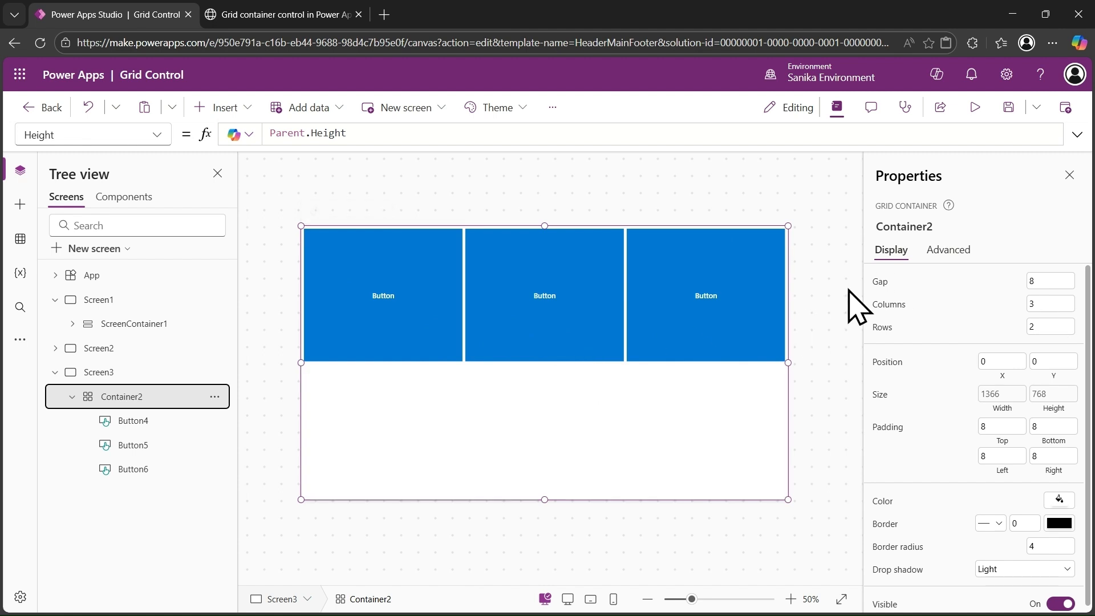
left_click(336, 15)
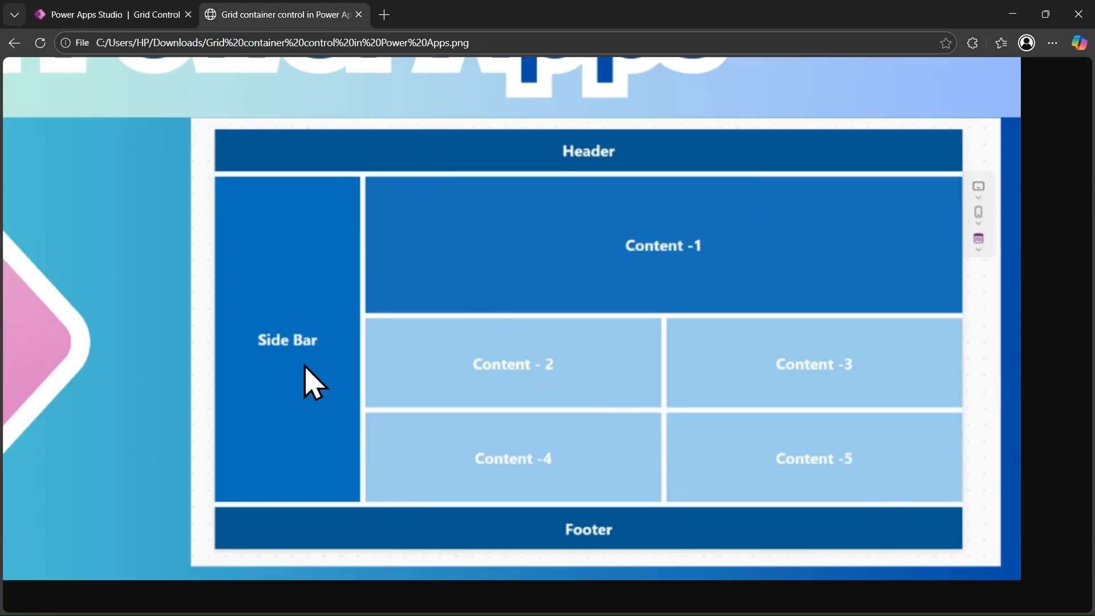
left_click(115, 14)
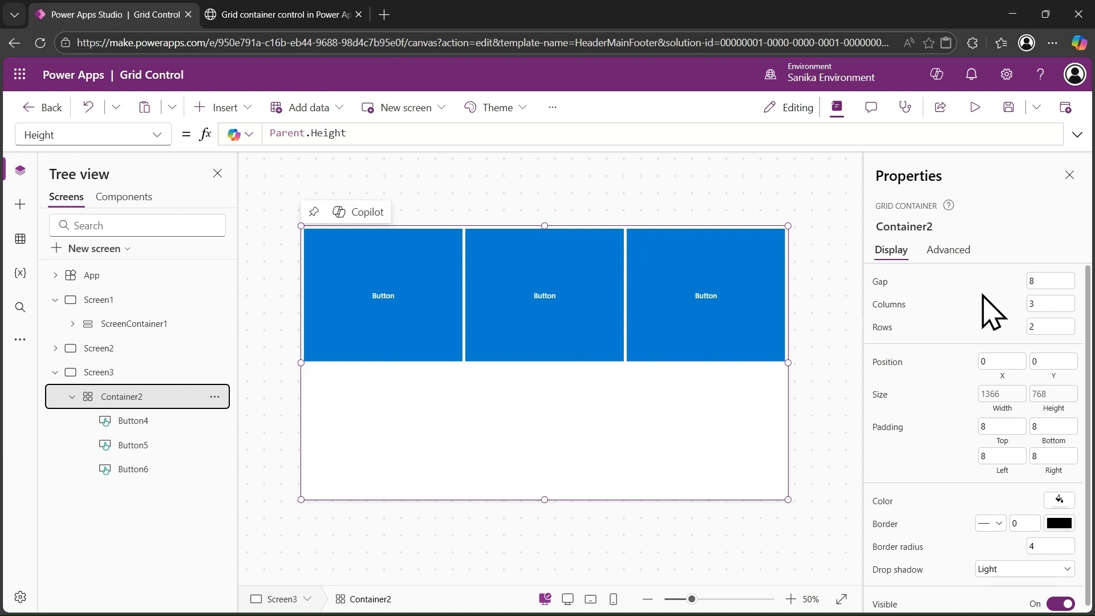
left_click(1056, 305)
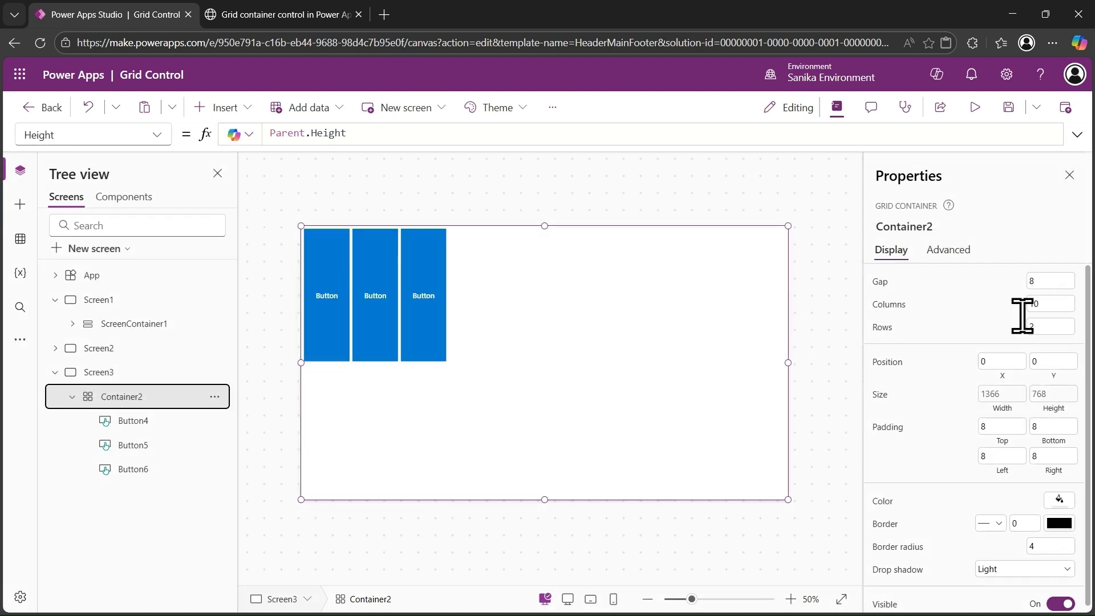
left_click(187, 437)
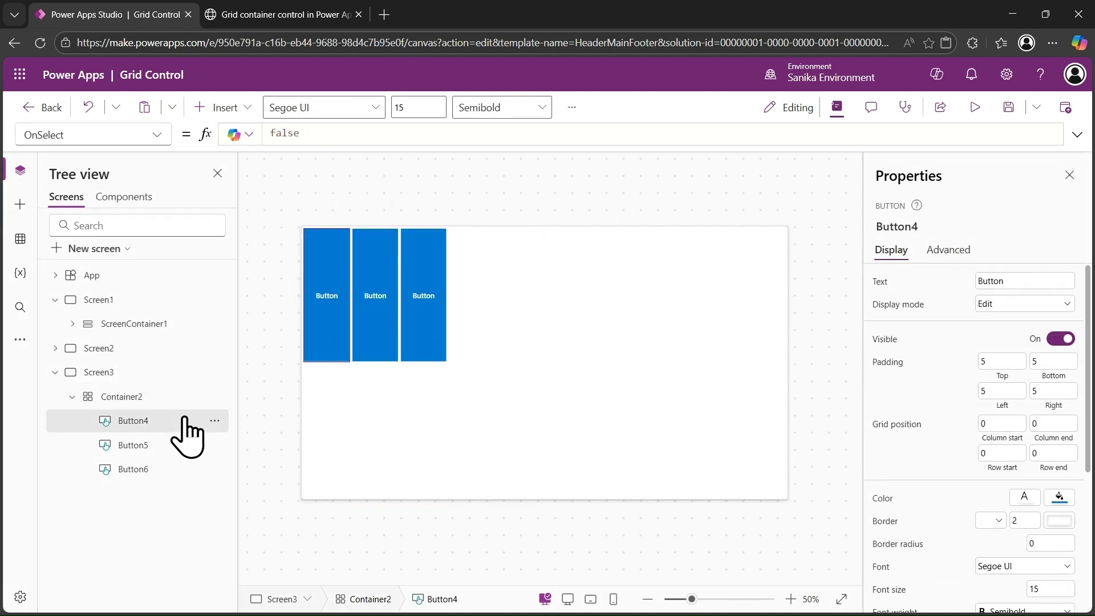
left_click(138, 404)
left_click(1041, 327)
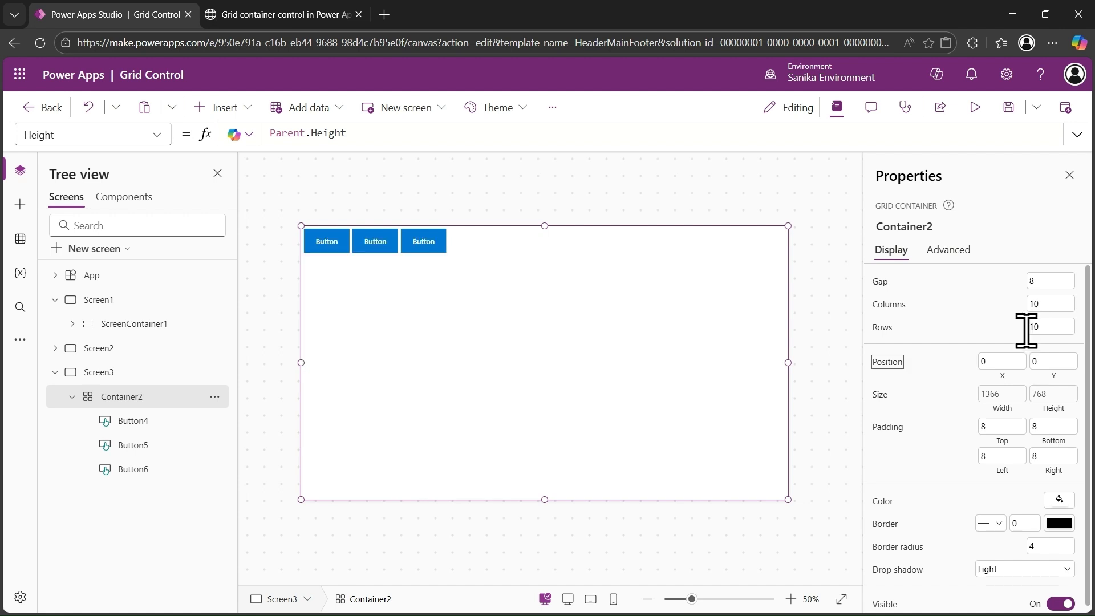
Step: Rename the first button in the Screen3 grid container as header
left_click(154, 431)
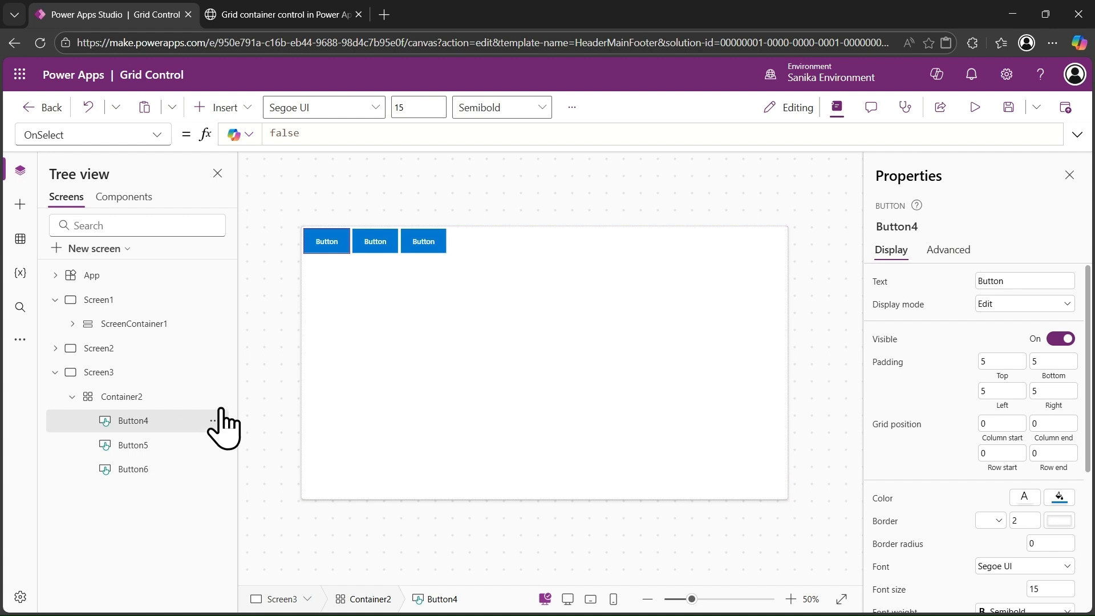
type("header")
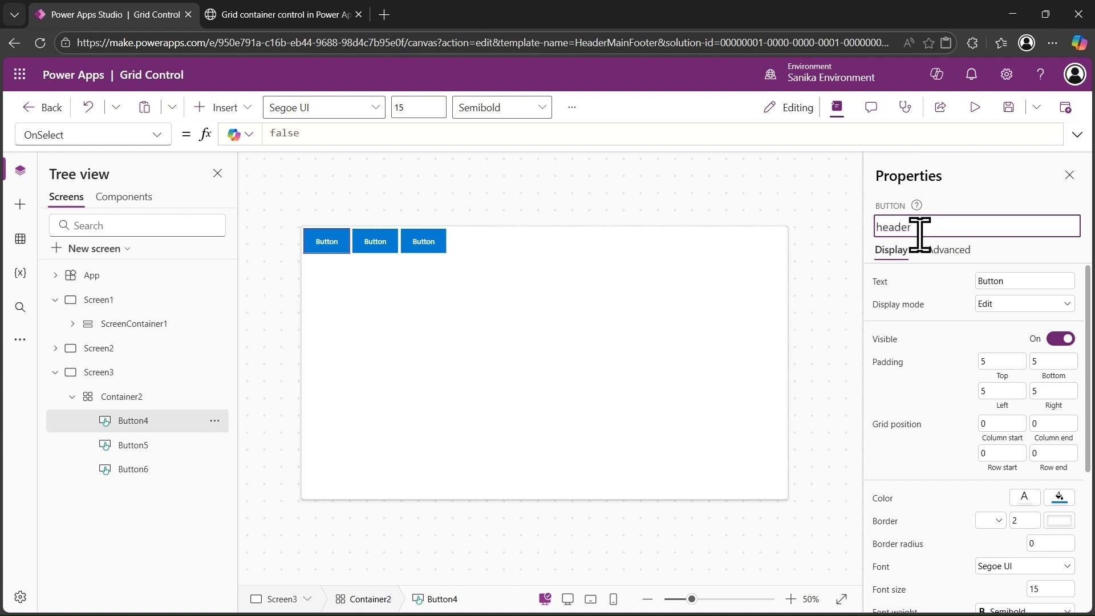
key("Return")
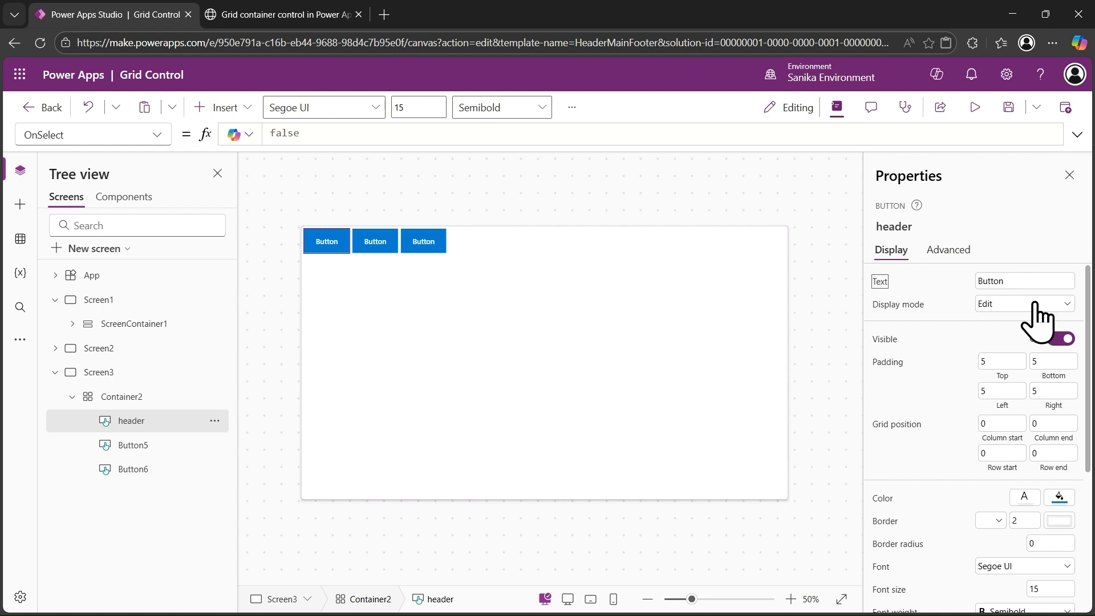
Step: Set the header button's grid position to column start 1 and column end 11
left_click(999, 422)
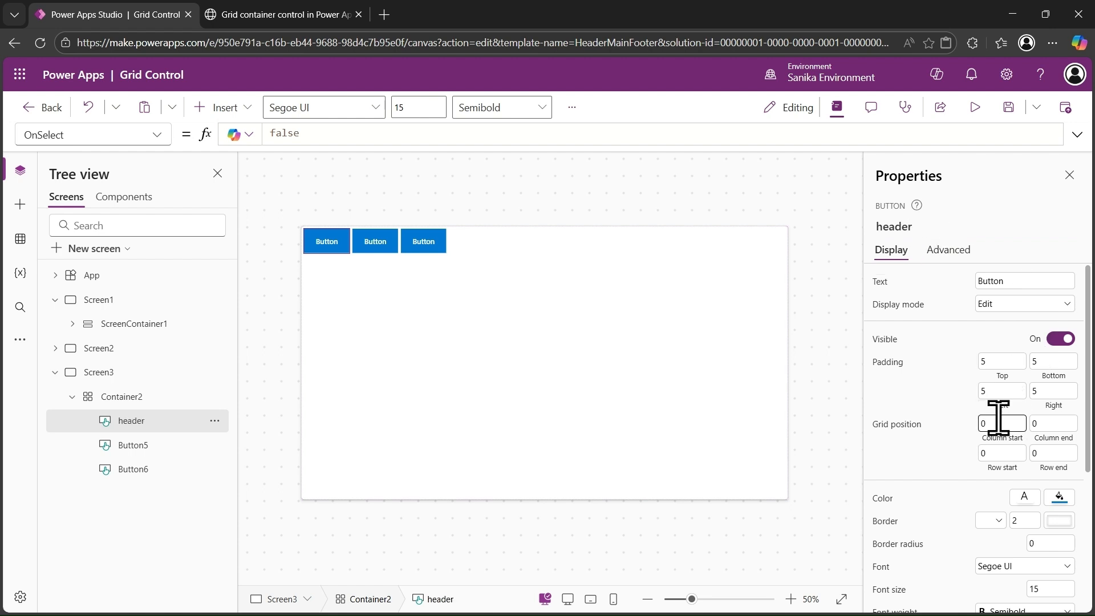
key("BackSpace")
type("1")
key("Tab")
type("10")
key("Tab")
left_click(1053, 423)
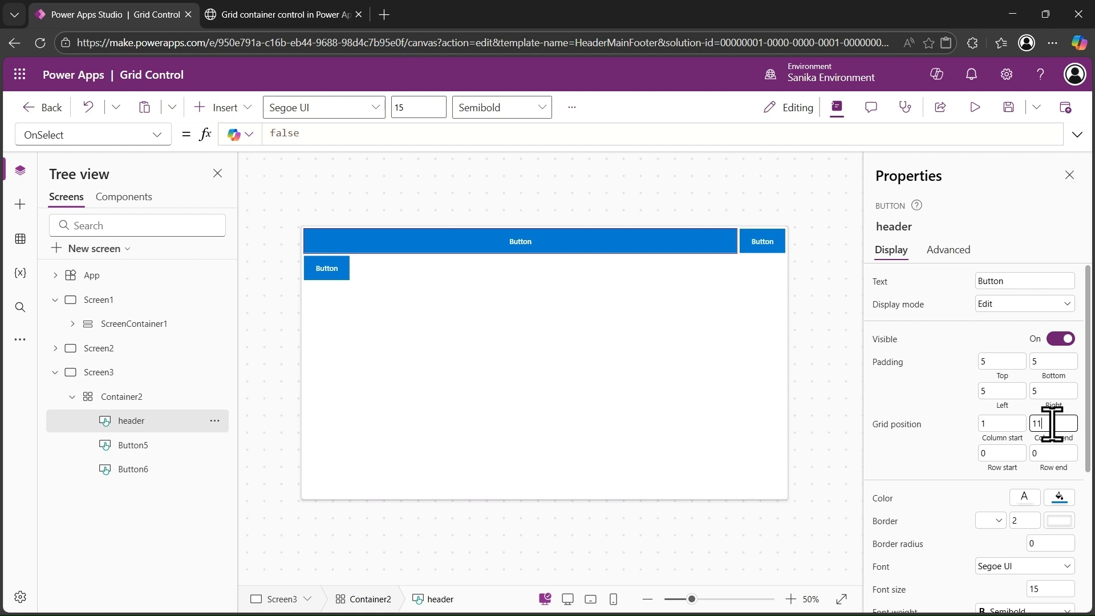
key("Tab")
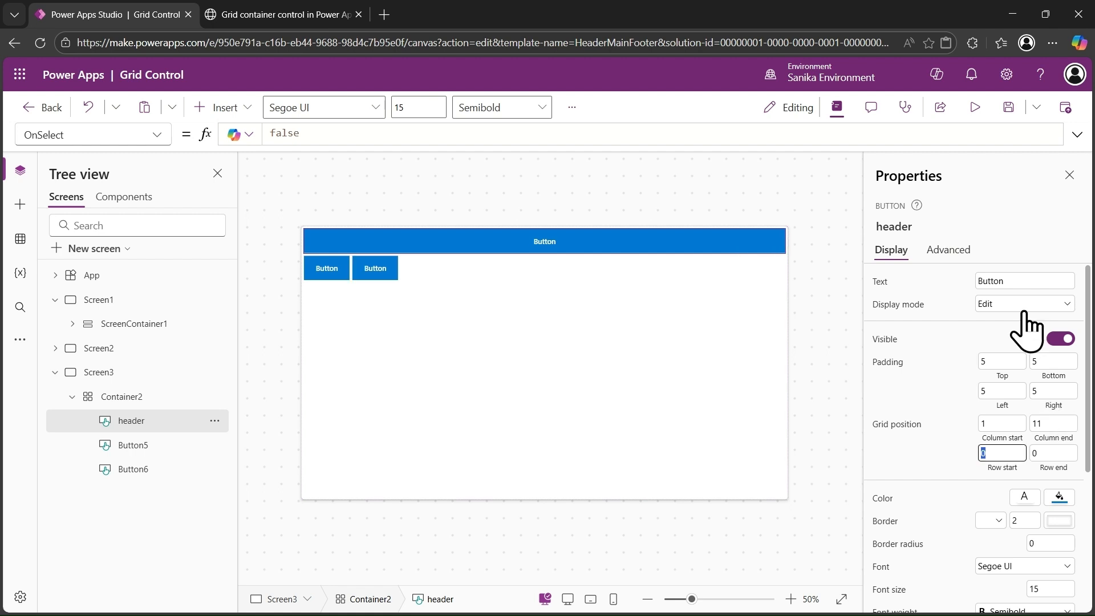
Step: Set the header button's text to "Header"
double_click(1011, 284)
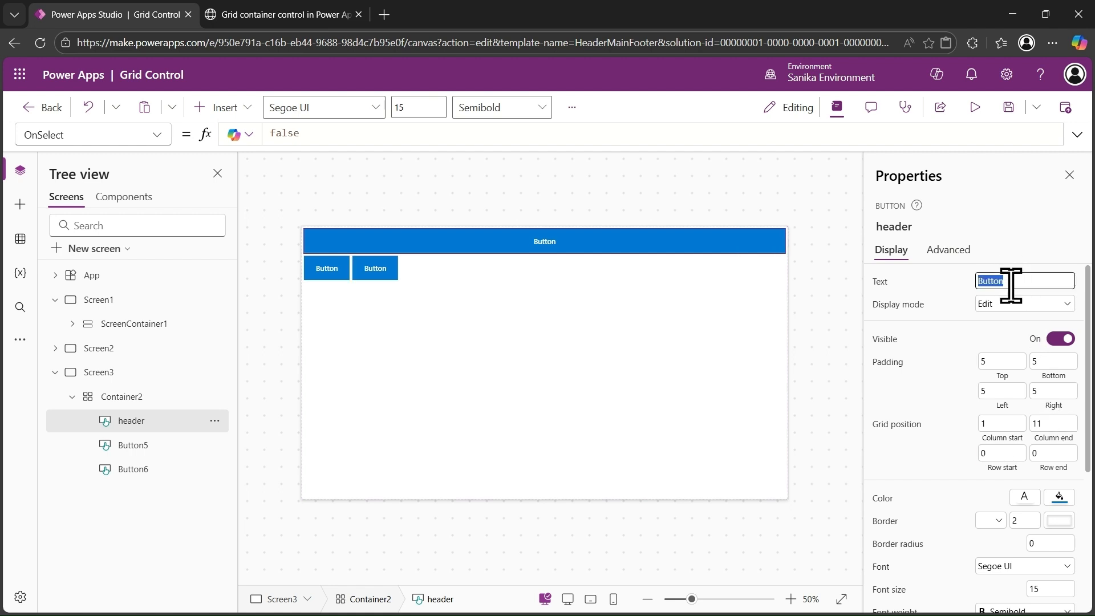
type("Header")
key("Tab")
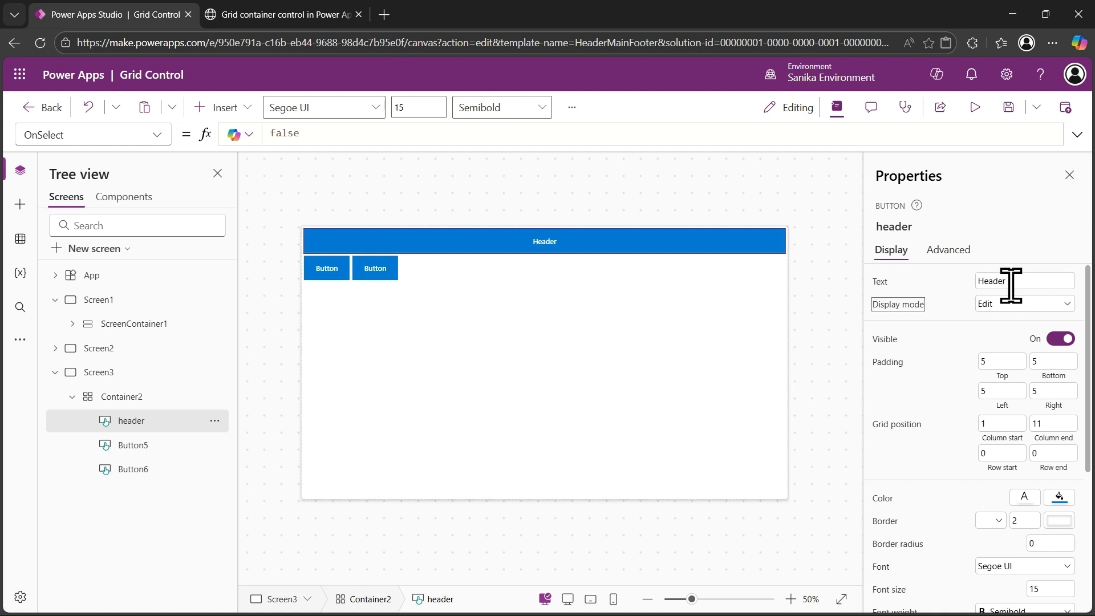
Step: Try to rename the third button in the Screen3 grid container as Footer
left_click(151, 450)
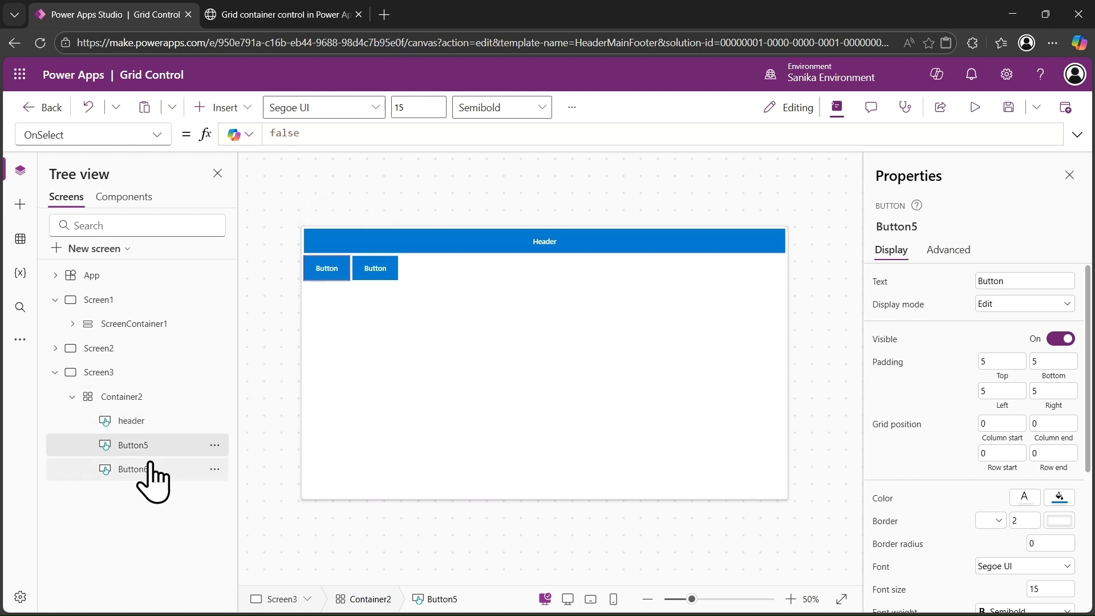
left_click(149, 469)
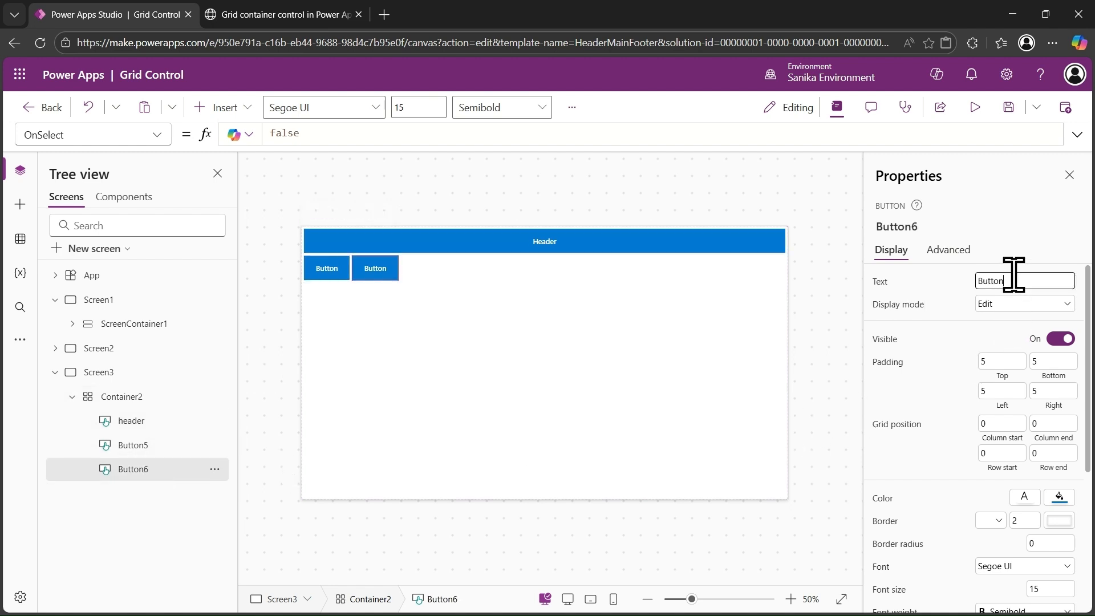
left_click(920, 227)
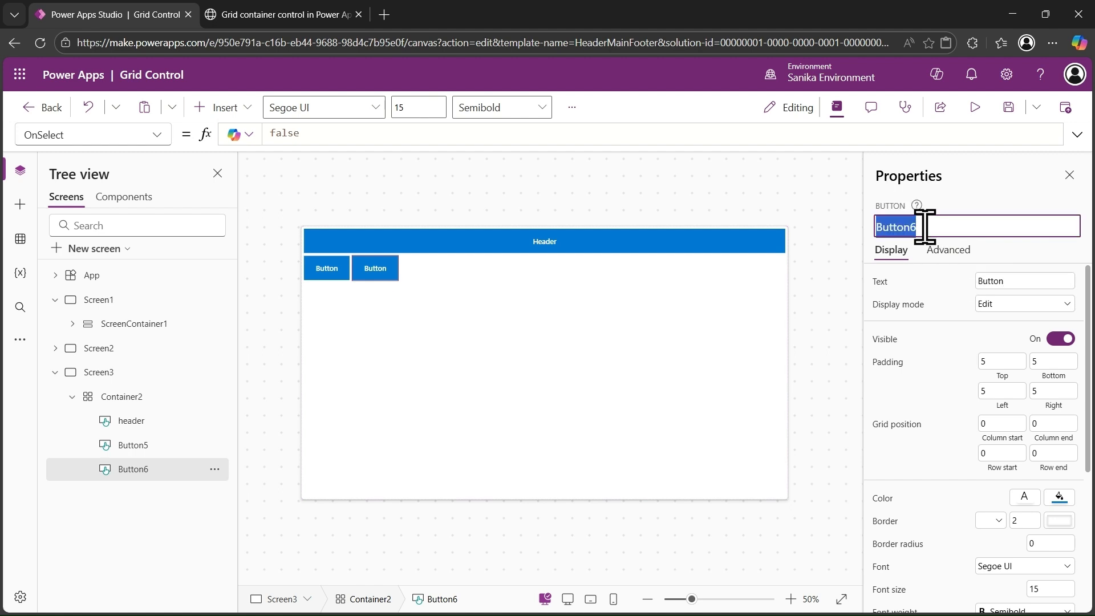
type("Footer")
key("Return")
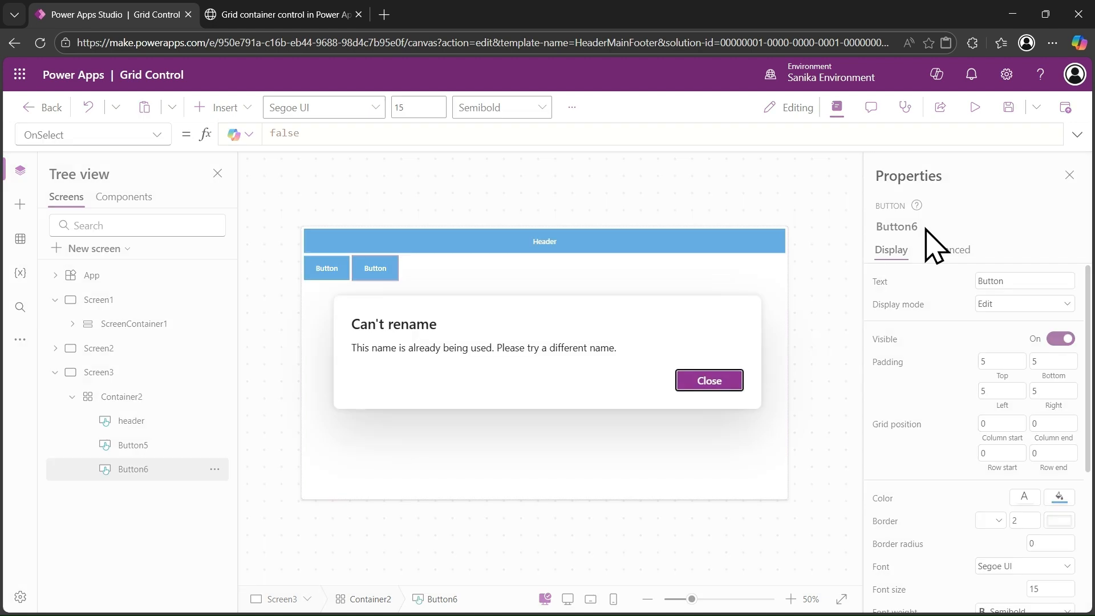
left_click(723, 382)
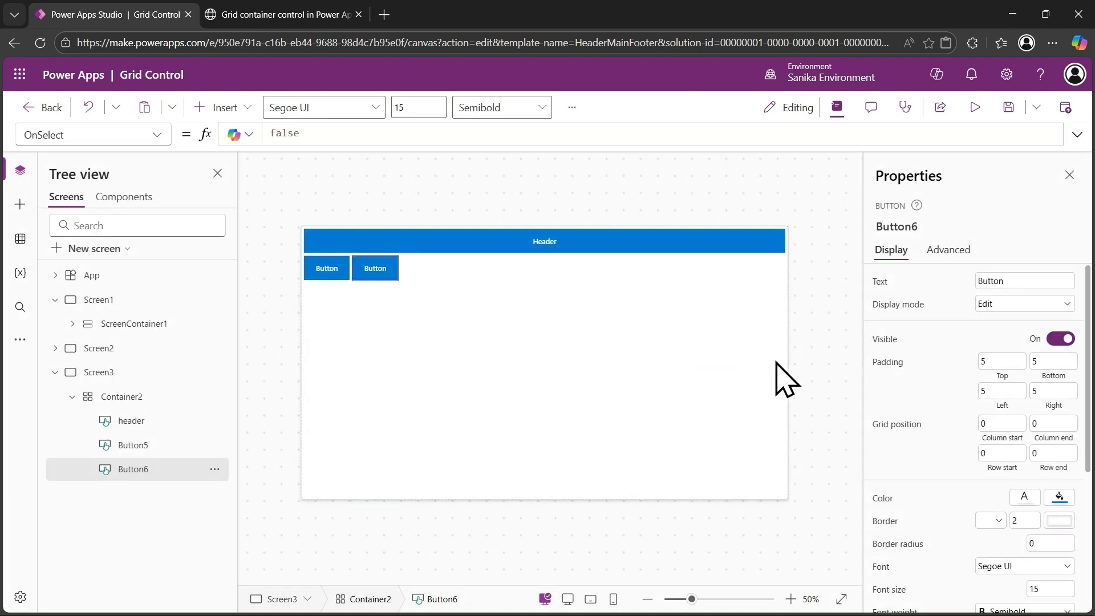
Step: Rename the third button as Footer1 and set its text to "Footer"
left_click(914, 222)
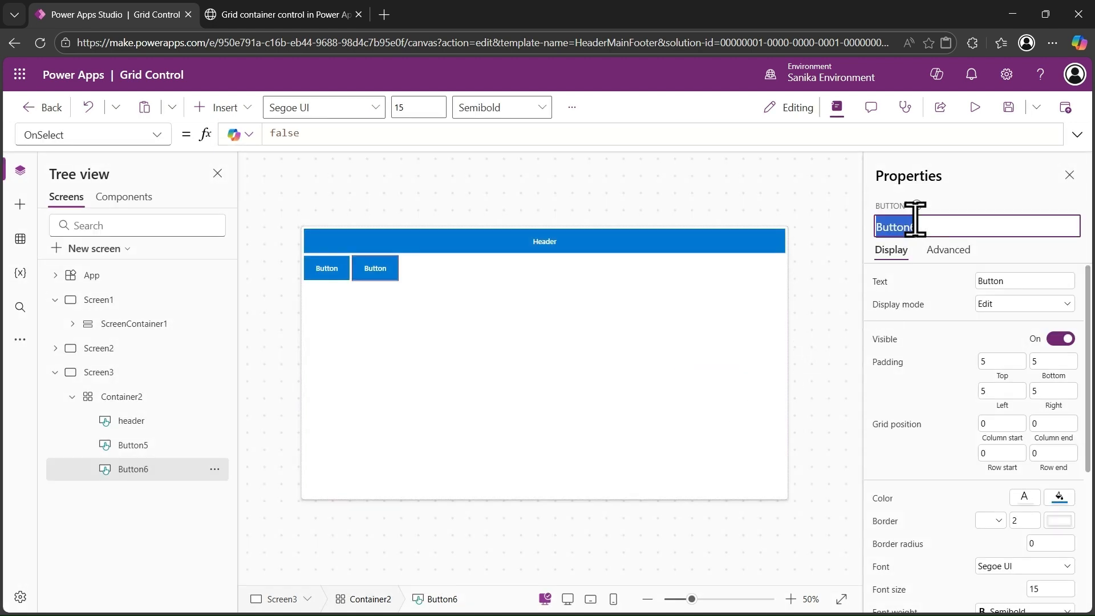
type("Footer")
key("Return")
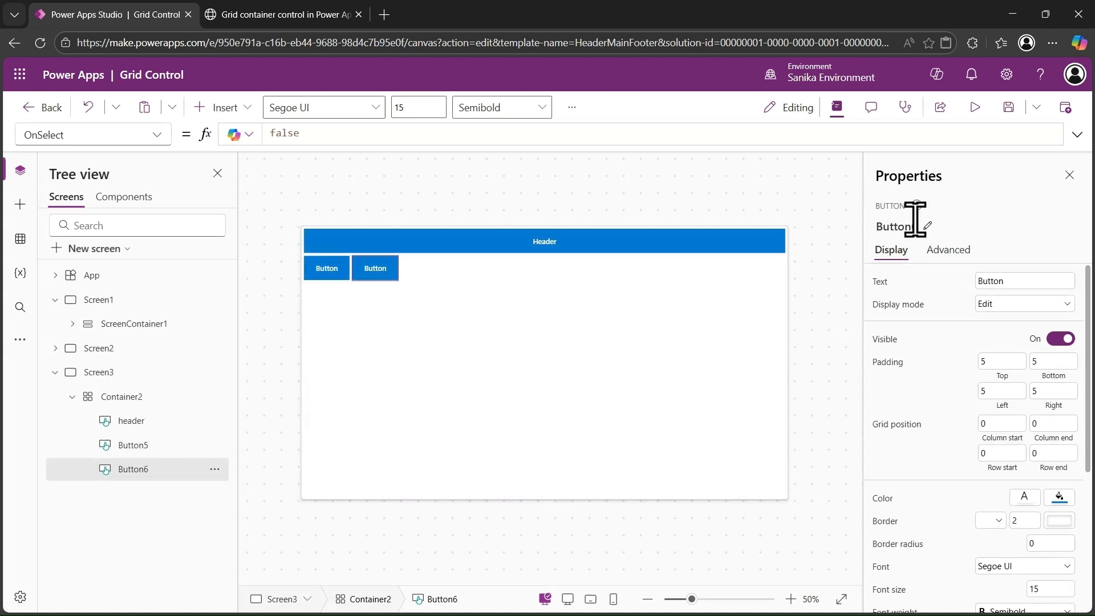
left_click(1019, 280)
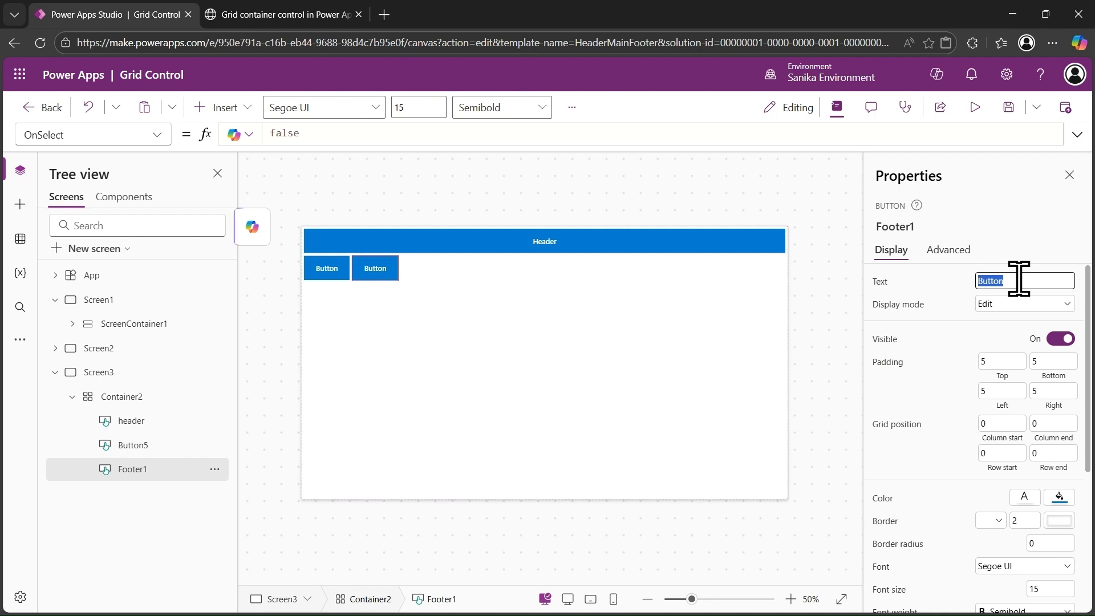
type("Footer")
key("Tab")
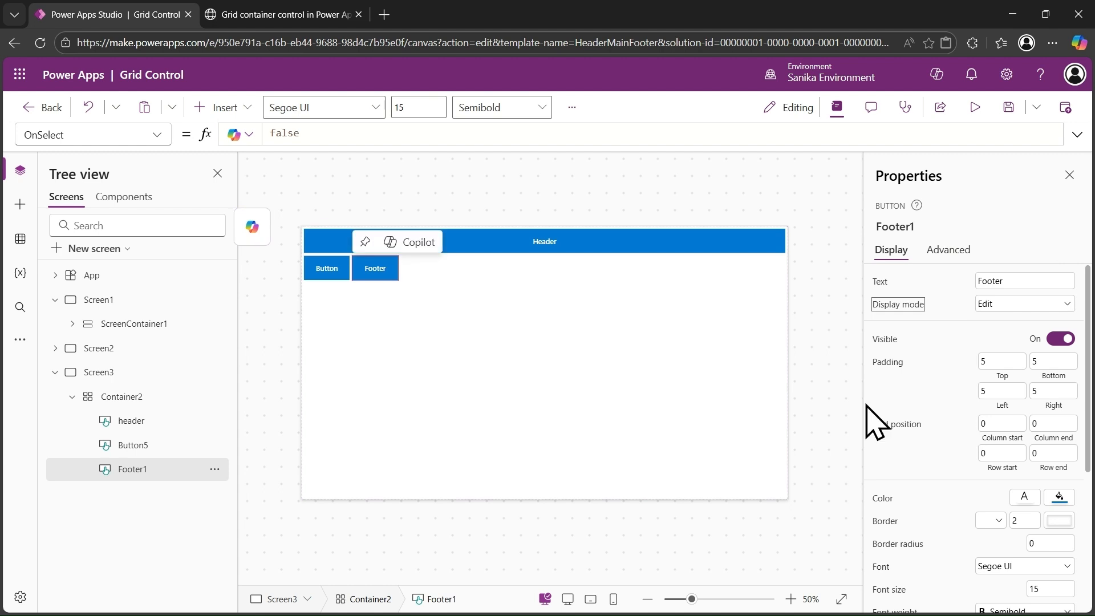
Step: Set the footer button's grid row start to 10
left_click(1005, 452)
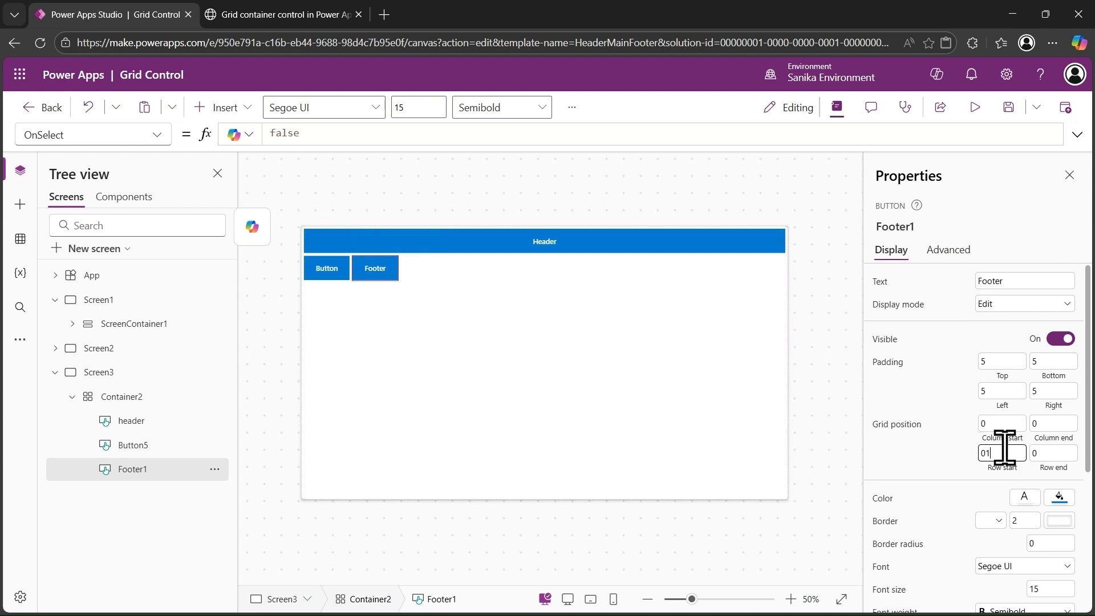
type("11")
key("Tab")
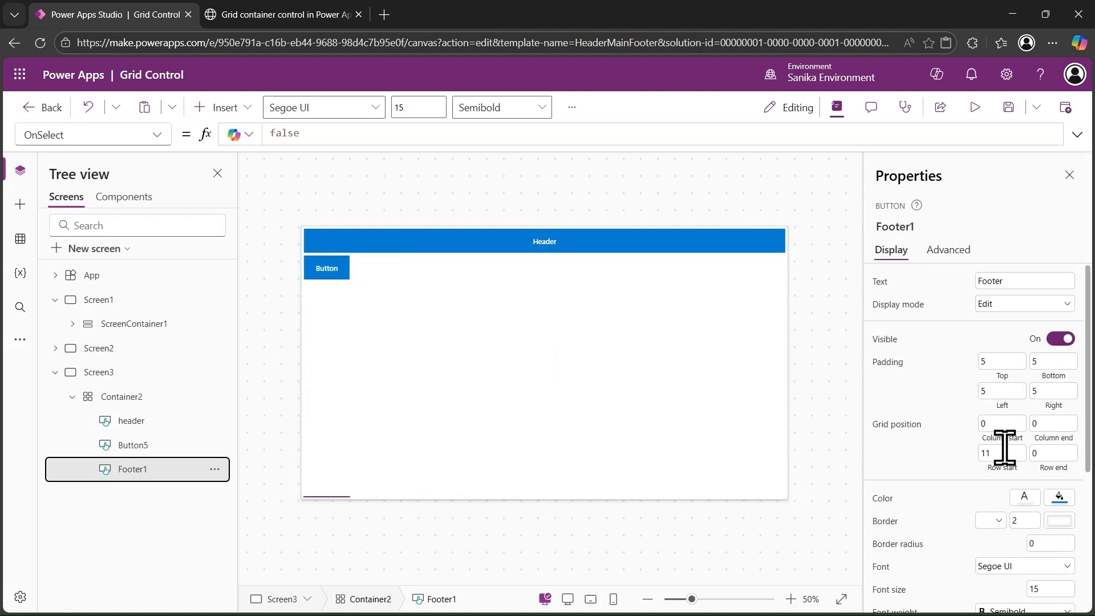
left_click(1004, 448)
type("0")
key("Tab")
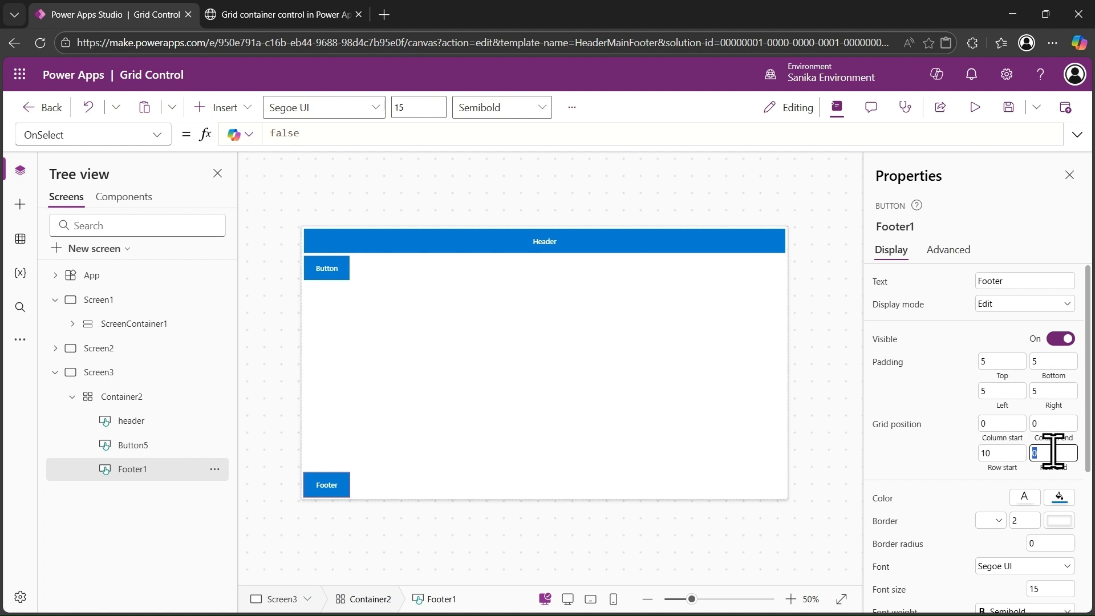
Step: Try a grid row end of 11 for the footer button, and reset the row end to 0
type("11")
key("Tab")
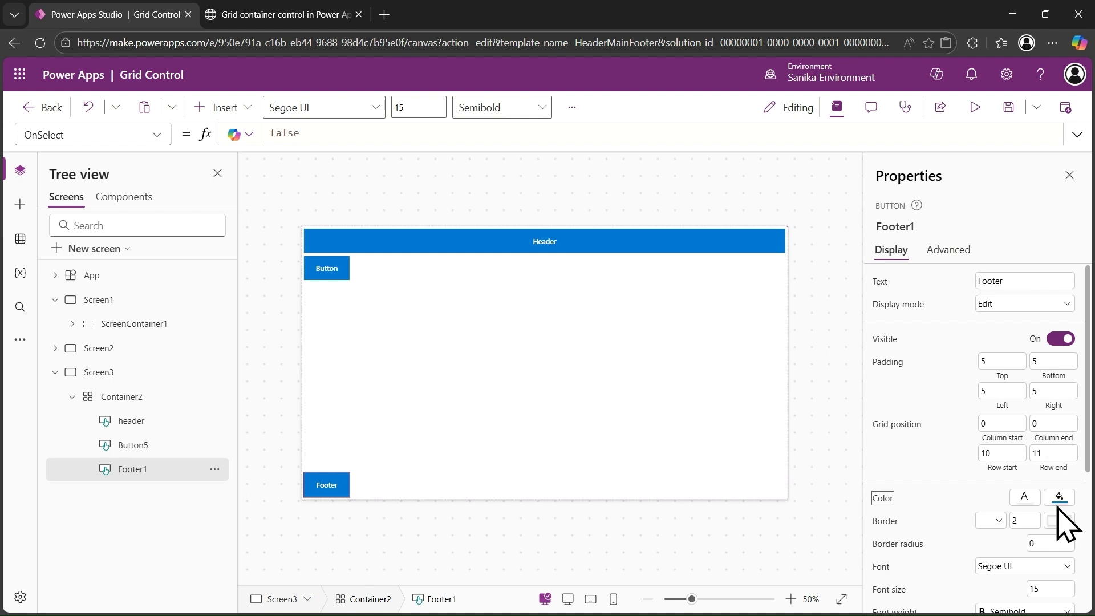
left_click(1053, 451)
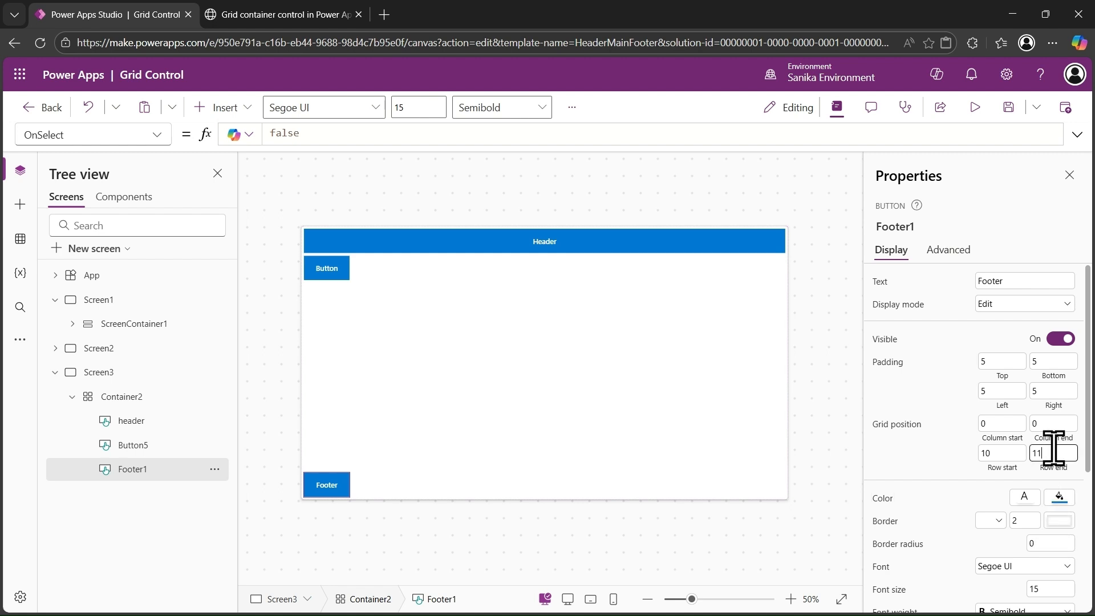
key("Tab")
Step: Set the footer button's grid column end to 11 and column start to 1
left_click(1056, 422)
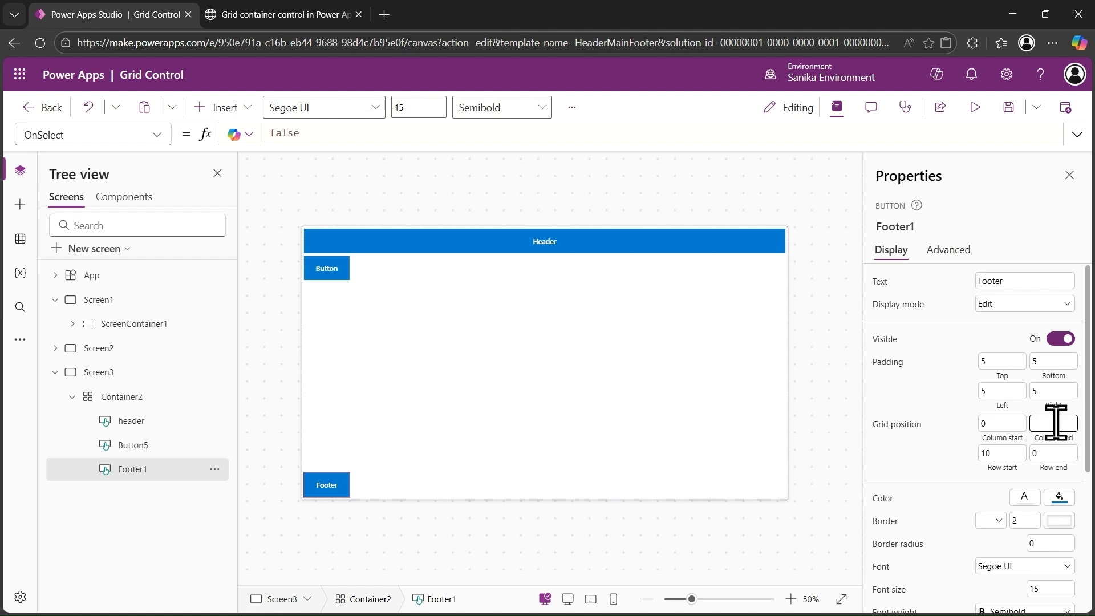
type("11")
key("Tab")
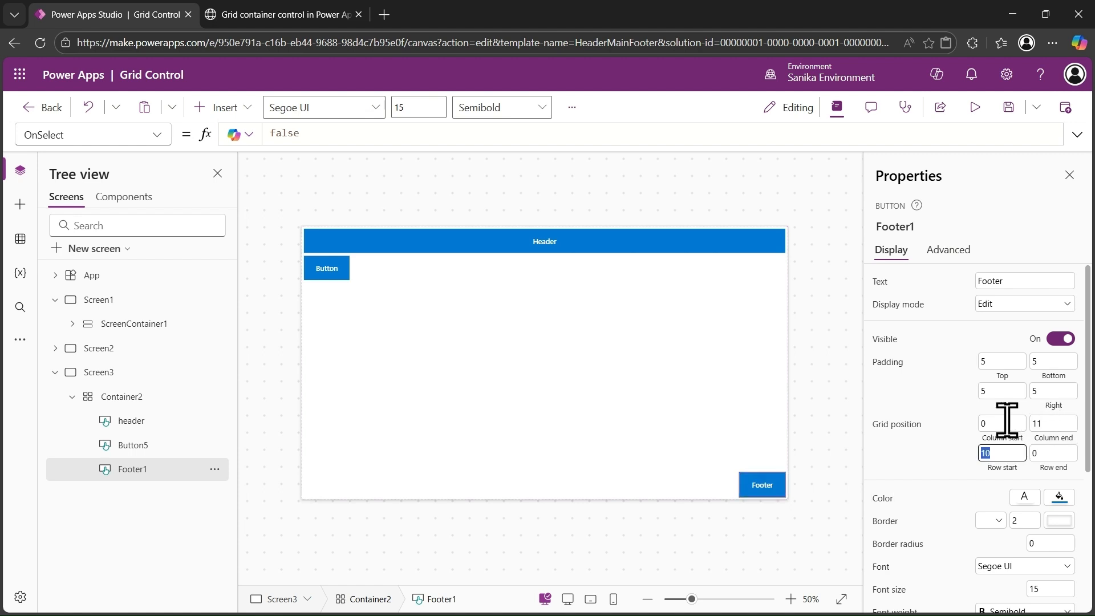
left_click(1002, 422)
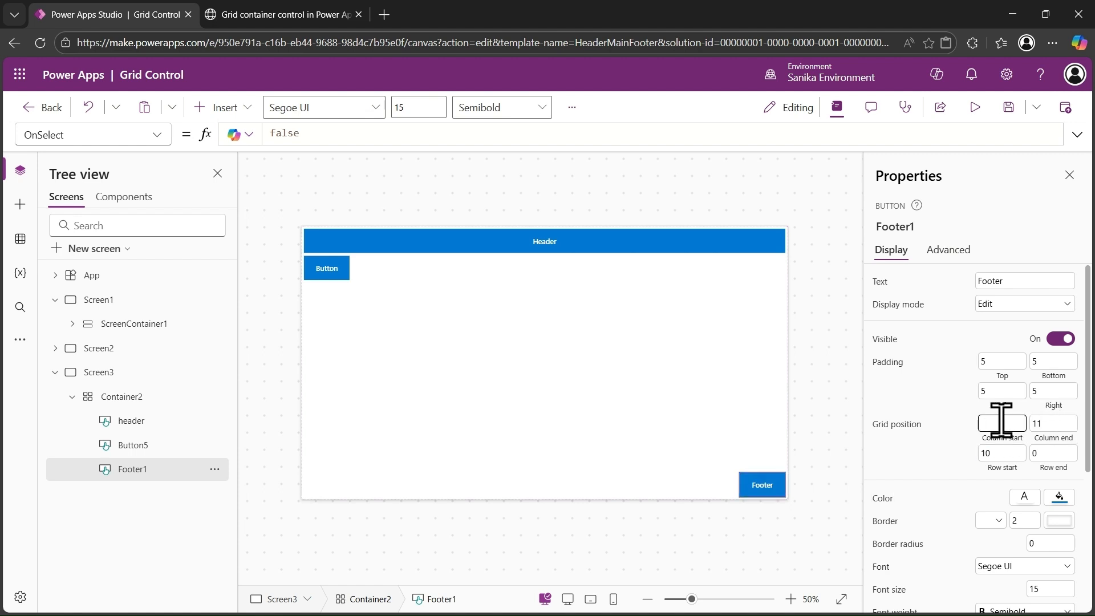
type("1")
key("Tab")
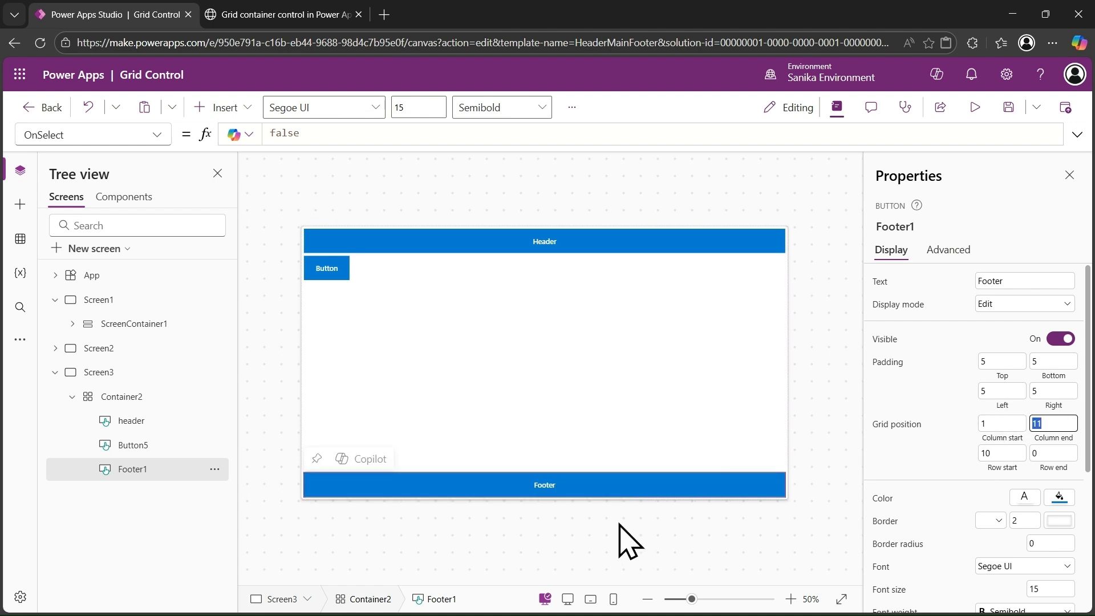
Step: Set the text of Button5 to "Sidebar" and rename the button as Sidebar
left_click(144, 443)
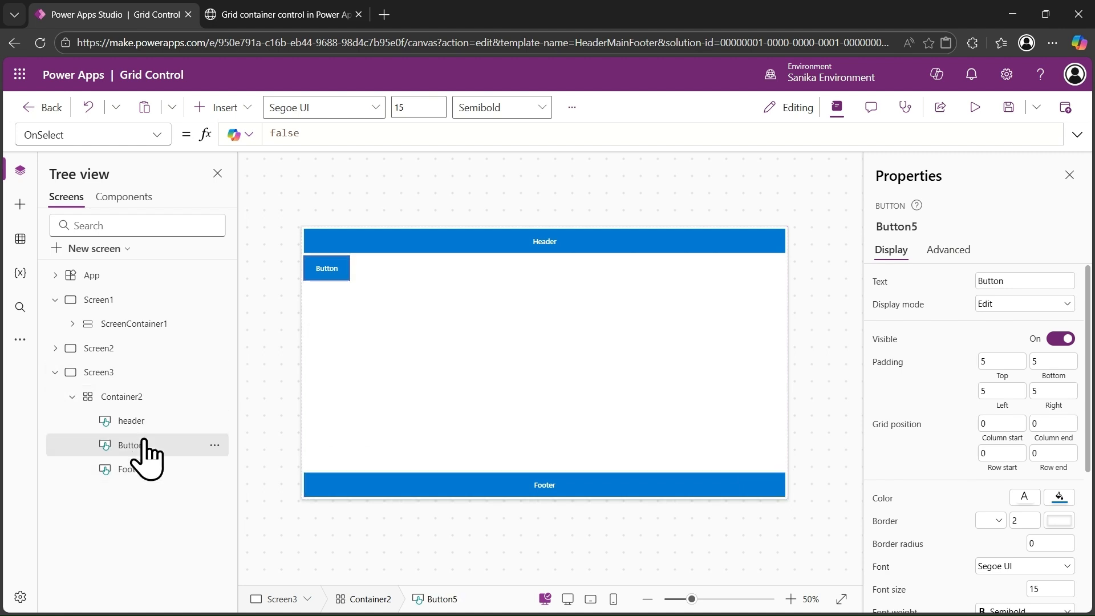
left_click(1022, 279)
type("S")
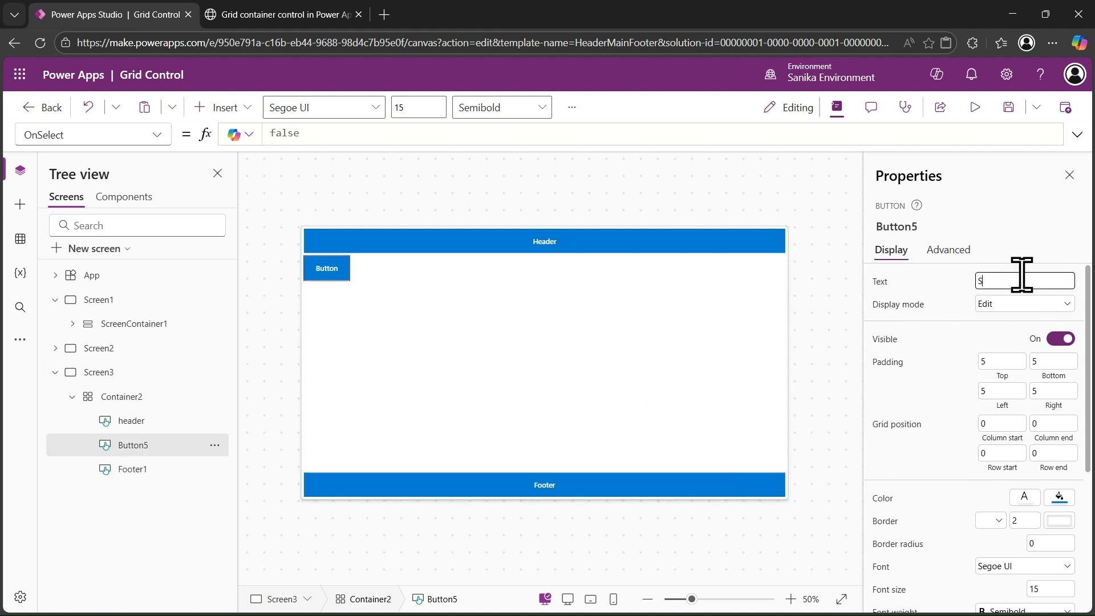
type("idebar")
key("Tab")
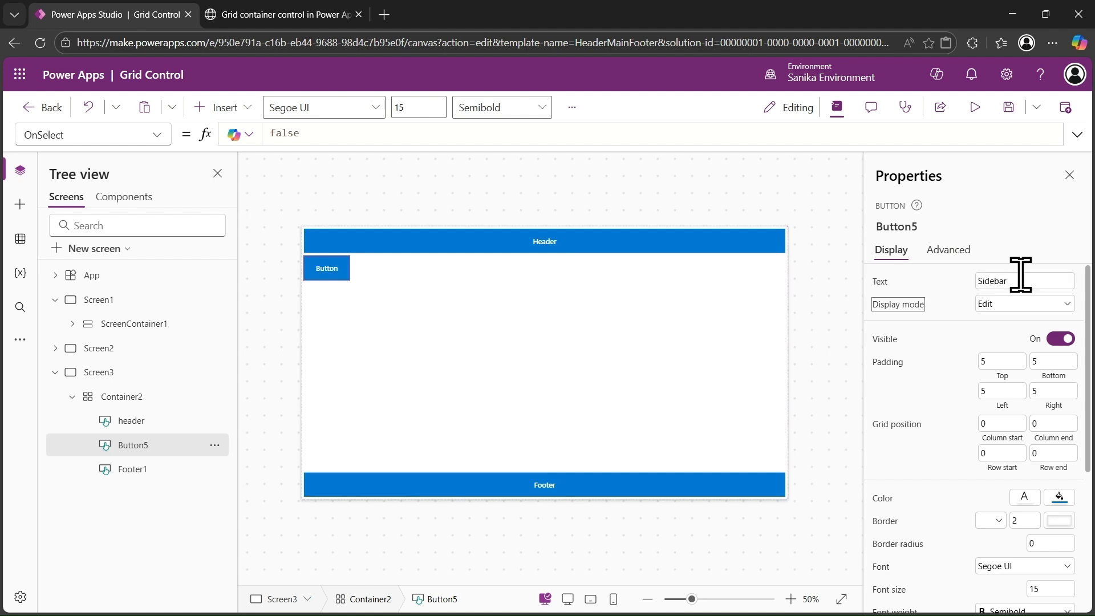
left_click(930, 228)
type("Side")
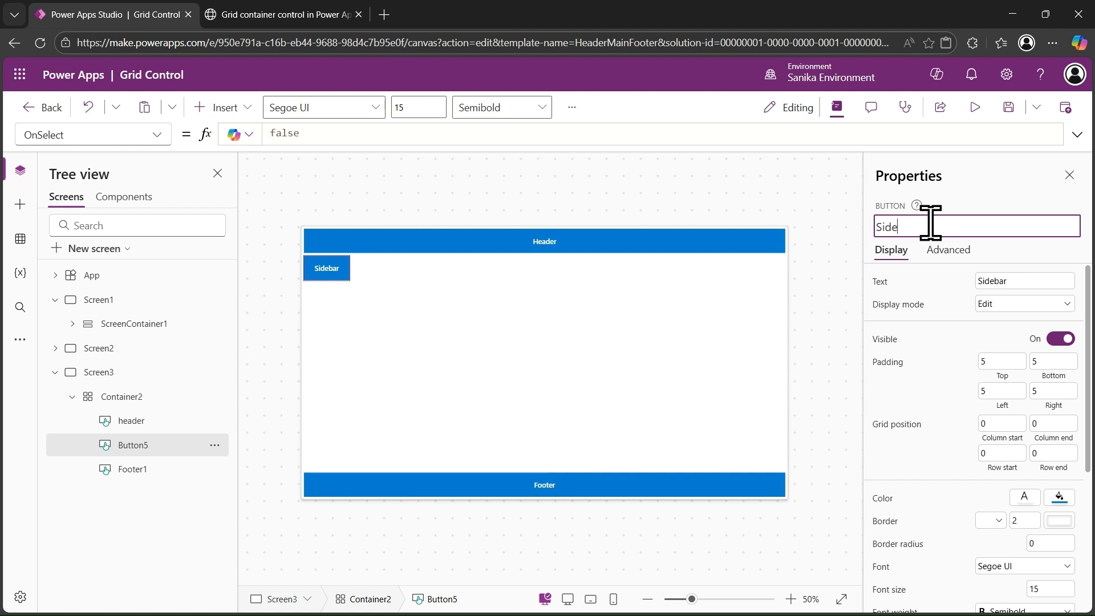
type("bar")
key("Tab")
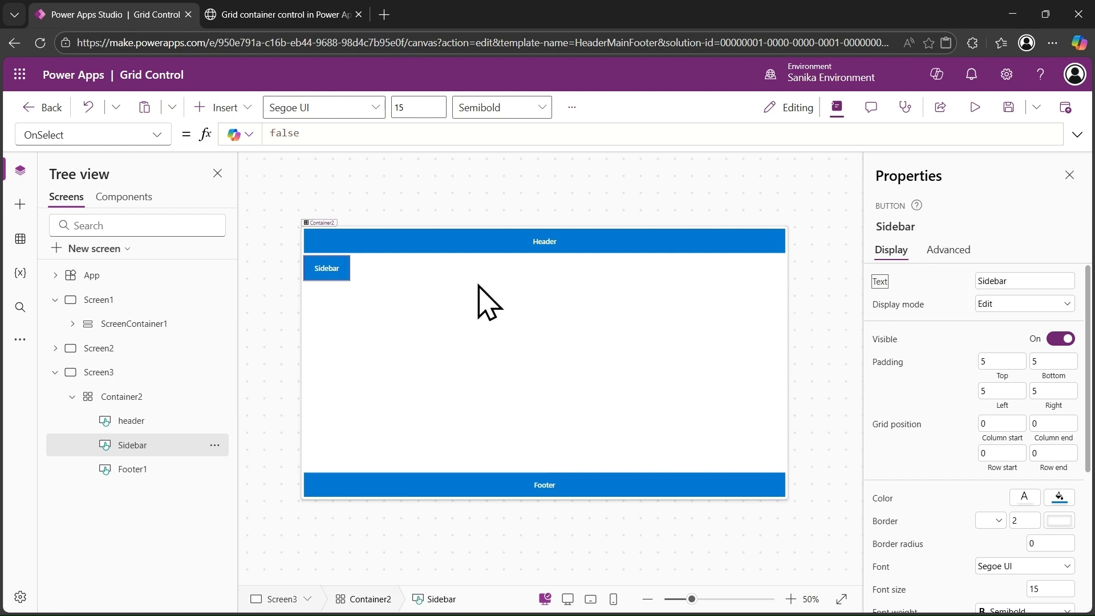
Step: Try a grid row start of 9 for the sidebar button
left_click(999, 452)
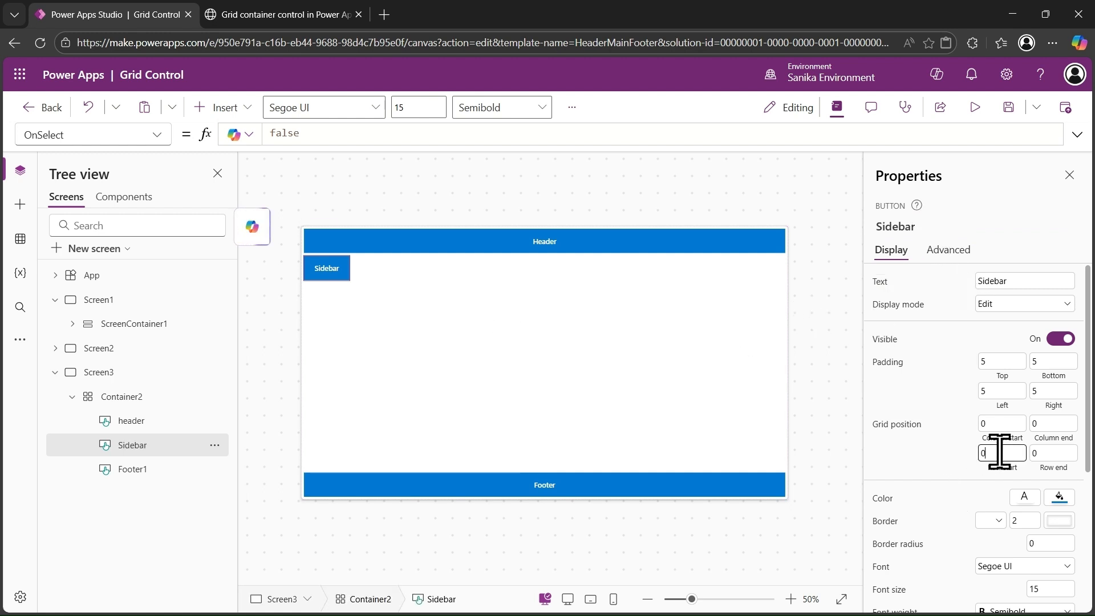
key("BackSpace")
type("9")
key("Tab")
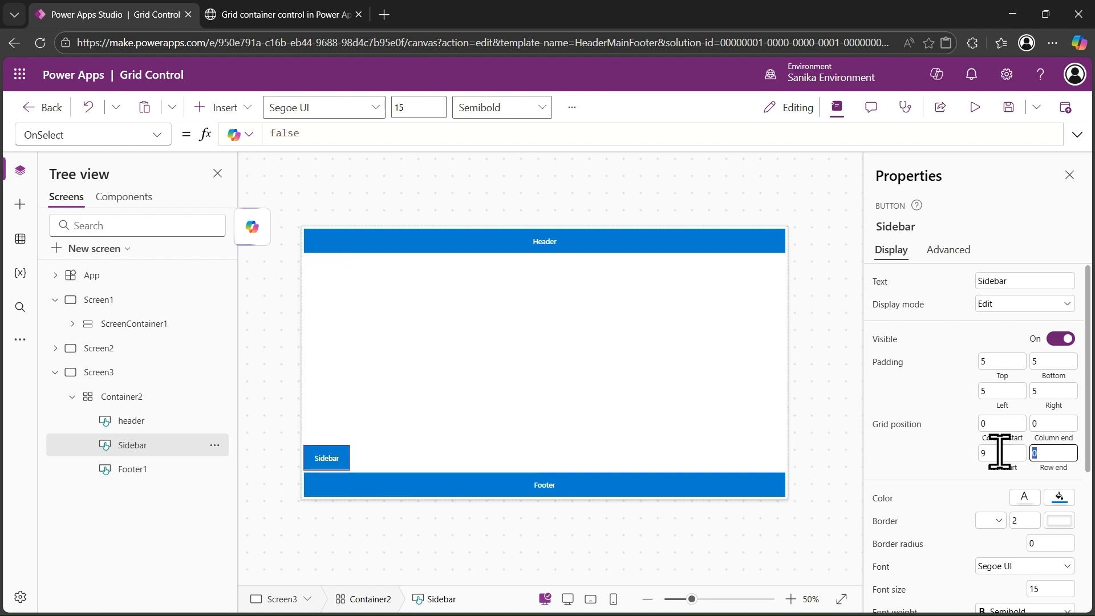
Step: Set the sidebar button's grid row start to 2 and row end to 9
left_click(998, 451)
key("BackSpace")
type("2")
key("Tab")
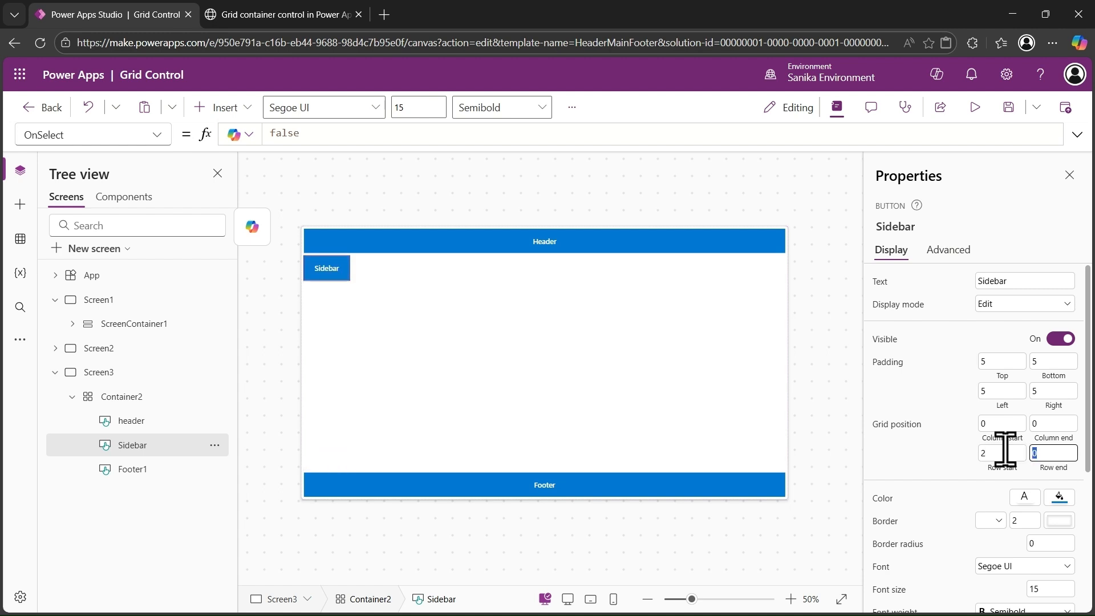
type("9")
key("Tab")
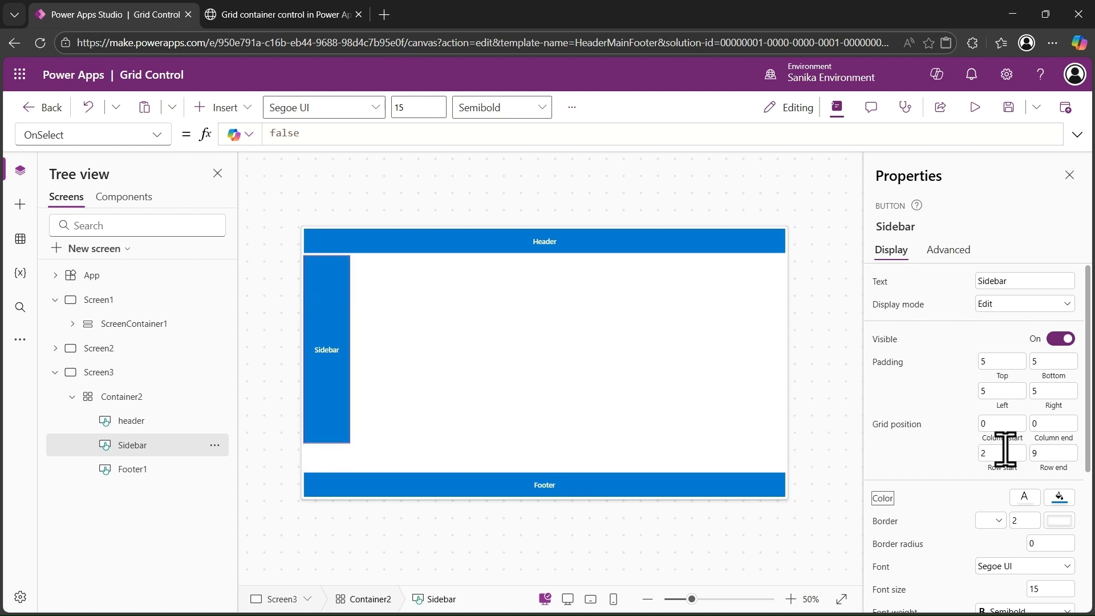
Step: Extend the sidebar button to a grid row end of 10
left_click(1052, 453)
key("BackSpace")
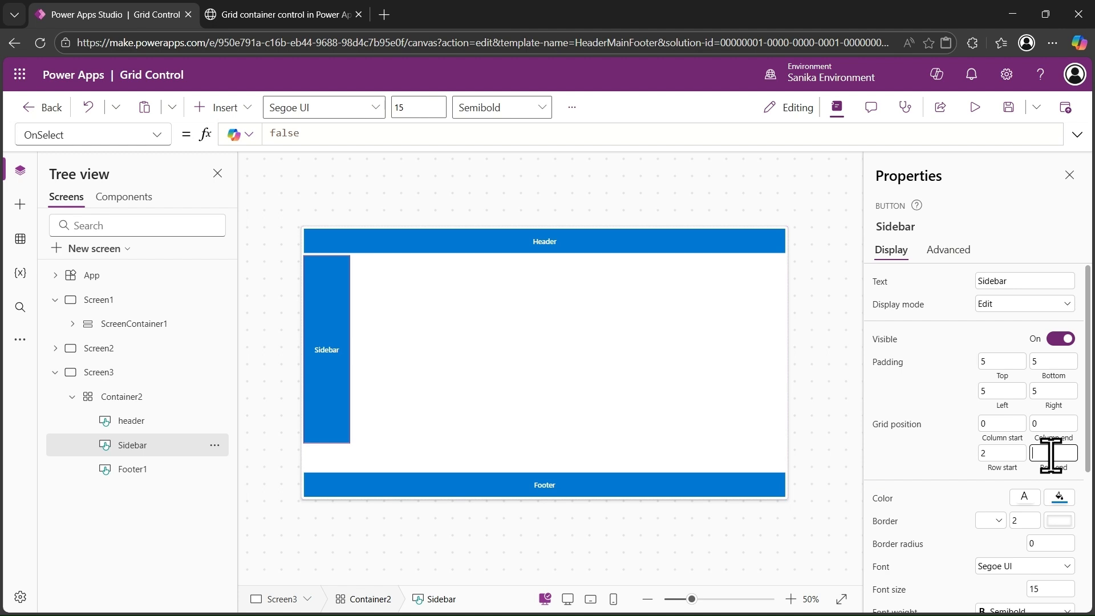
type("10")
key("Tab")
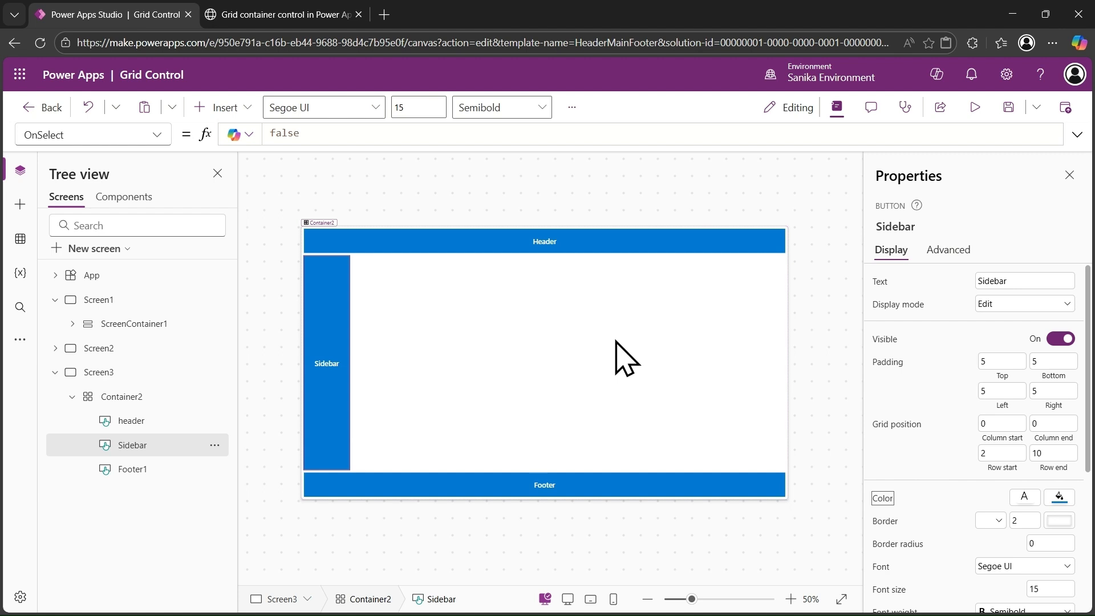
Step: Review the grid settings of Container2 and the sidebar button, and check the reference layout image for the content areas
left_click(126, 404)
left_click(135, 443)
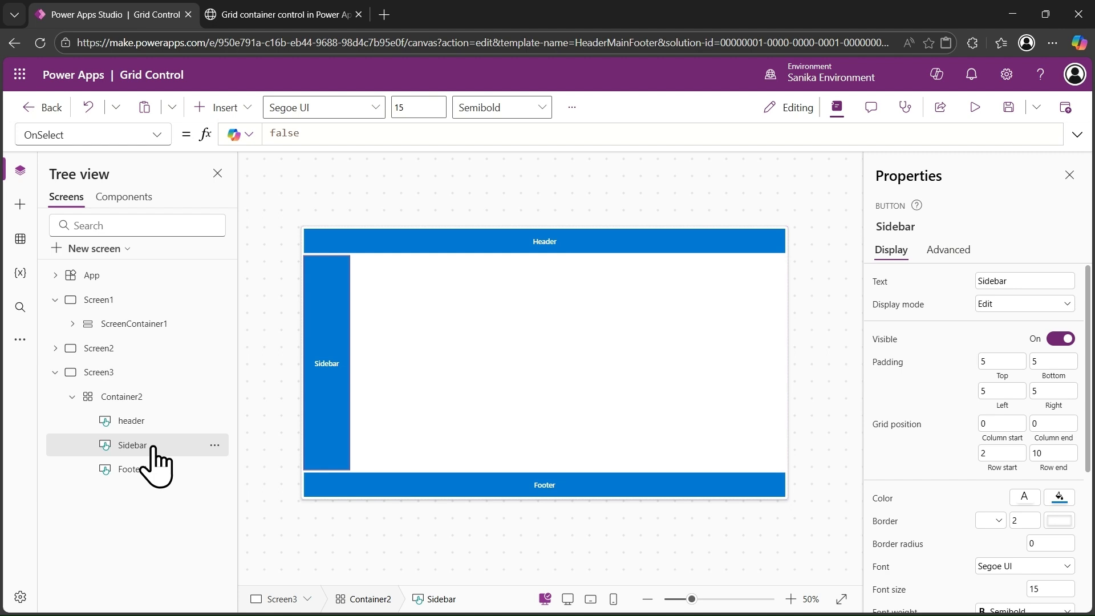
left_click(134, 401)
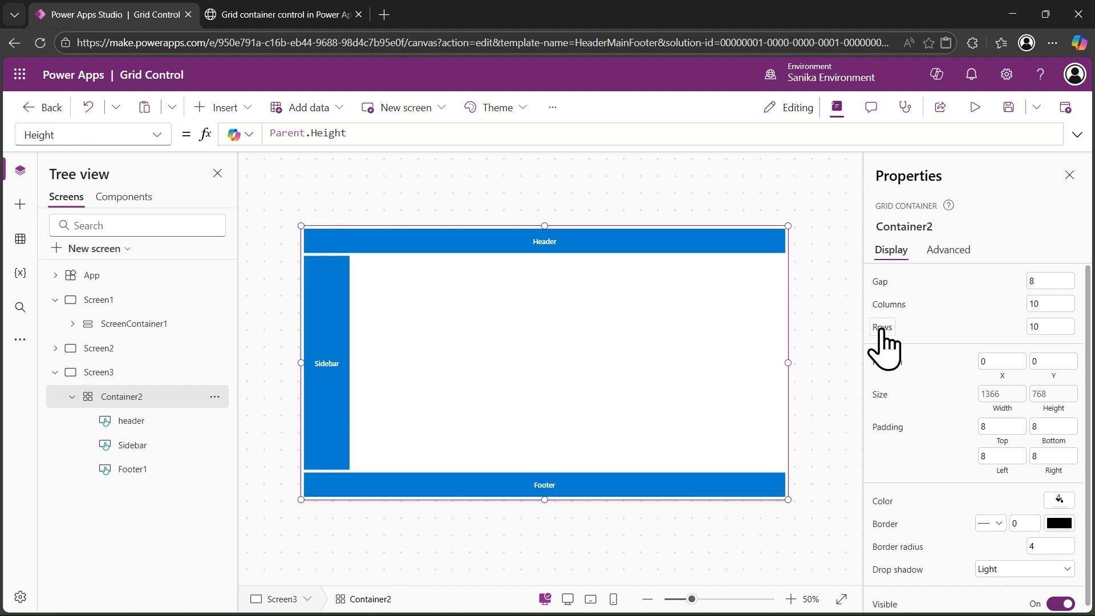
scroll(887, 392, "down", 1)
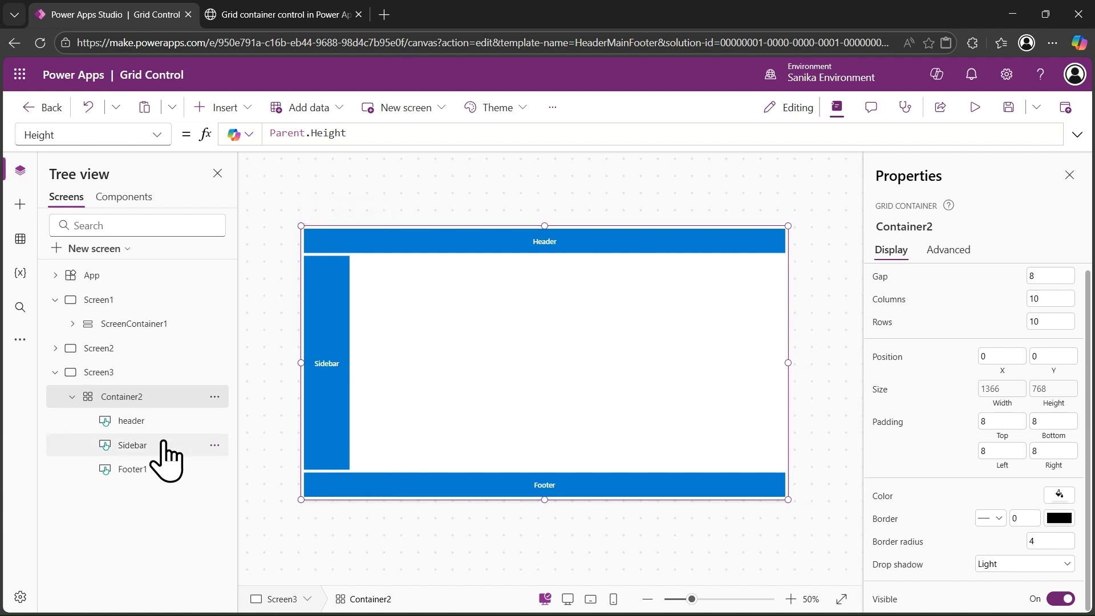
left_click(133, 445)
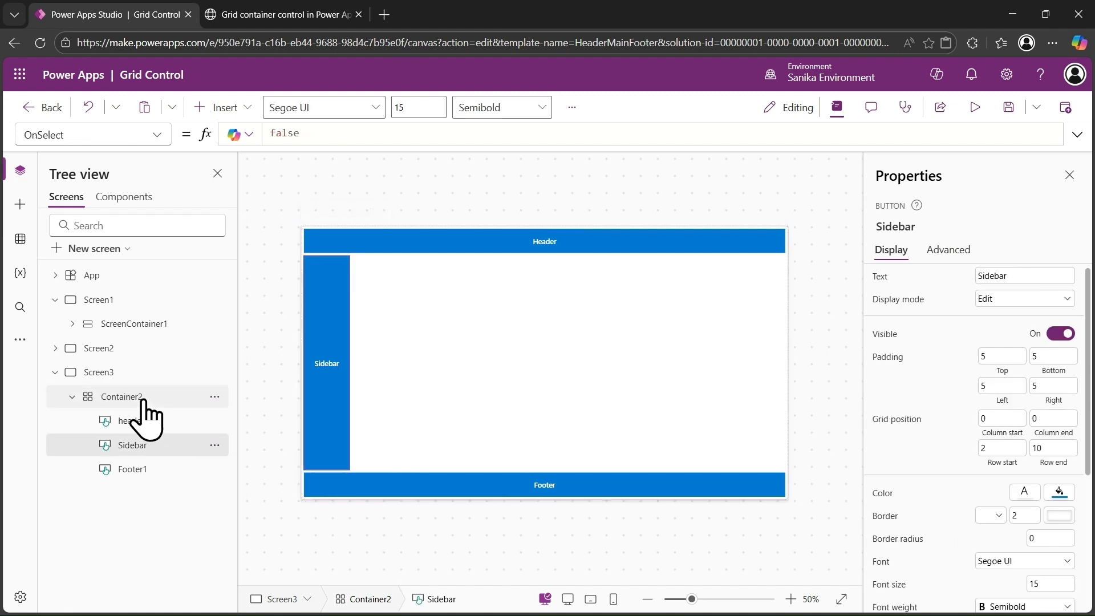
left_click(313, 14)
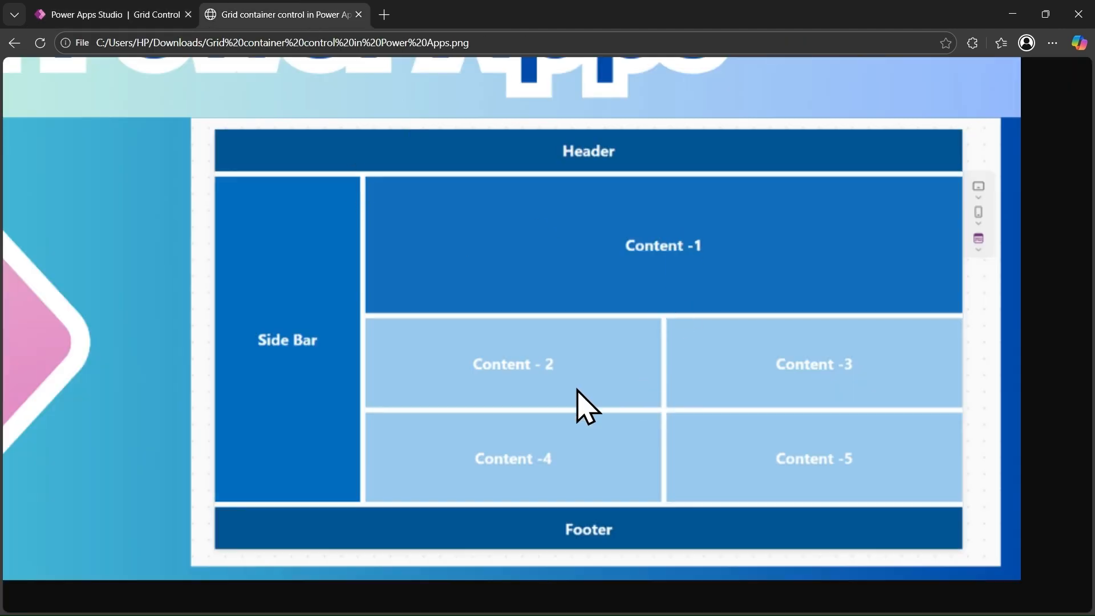
left_click(94, 13)
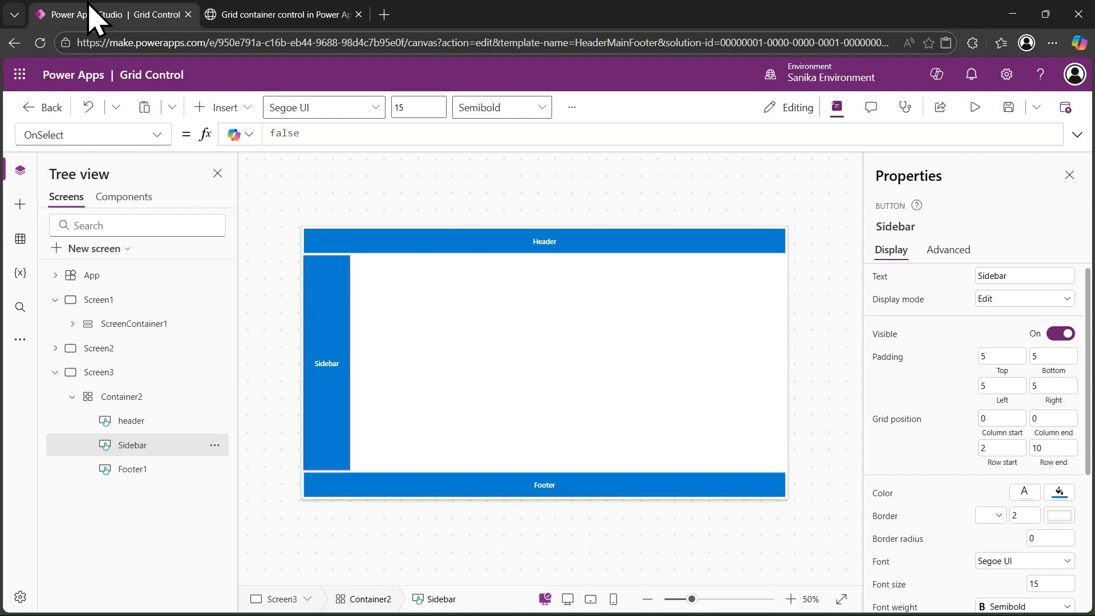
Step: Insert a new button into Container2 and set its text to "Content 1"
left_click(216, 108)
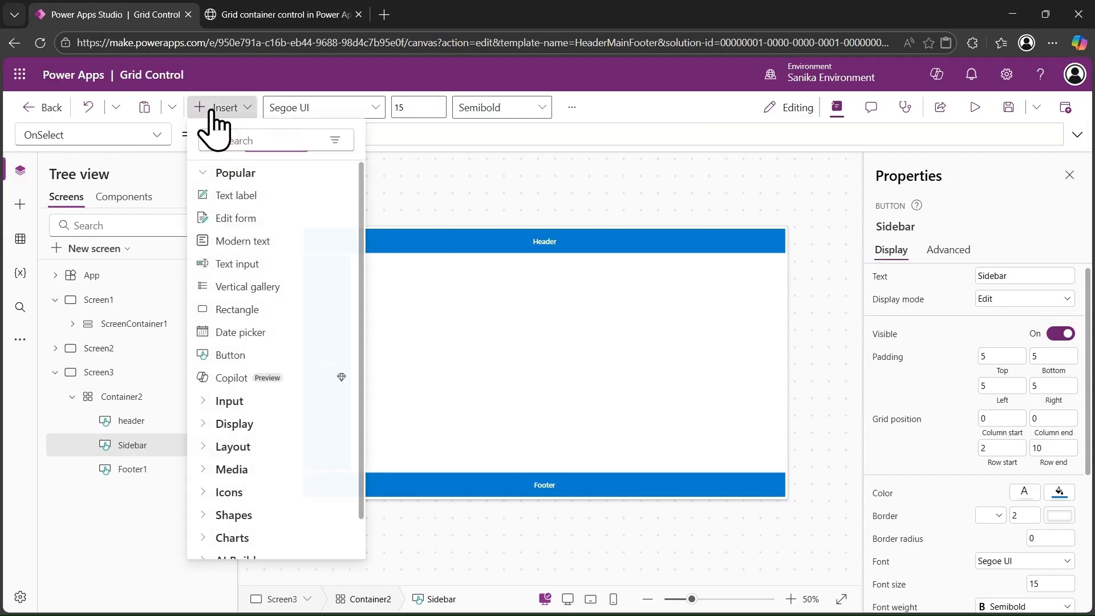
key("Escape")
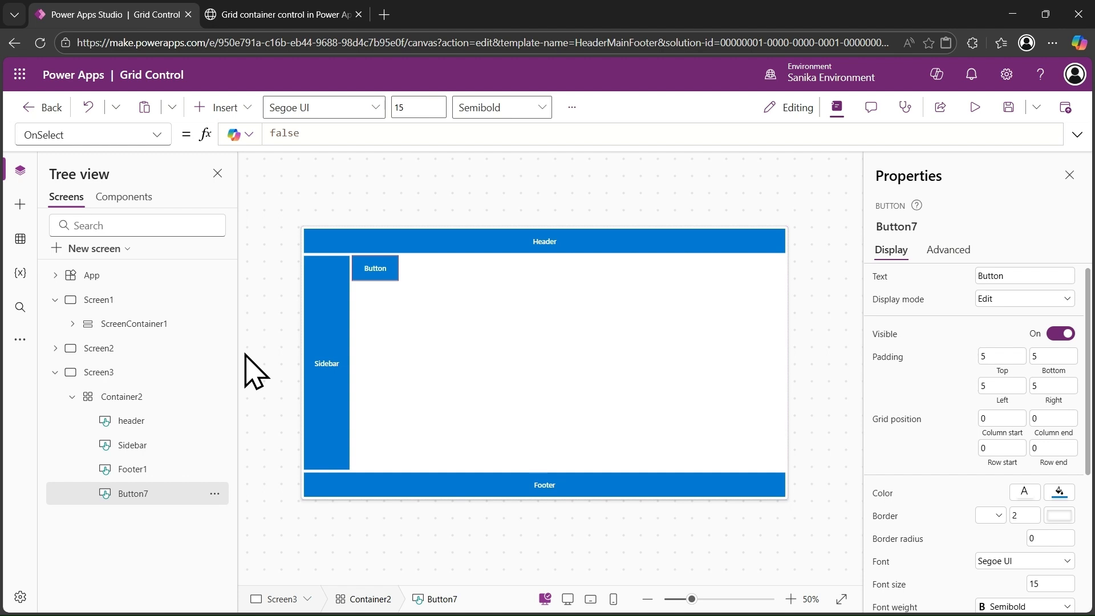
left_click(1012, 276)
double_click(1012, 276)
type("Content 1")
key("Tab")
Step: Rename the new button as Content 1
left_click(918, 223)
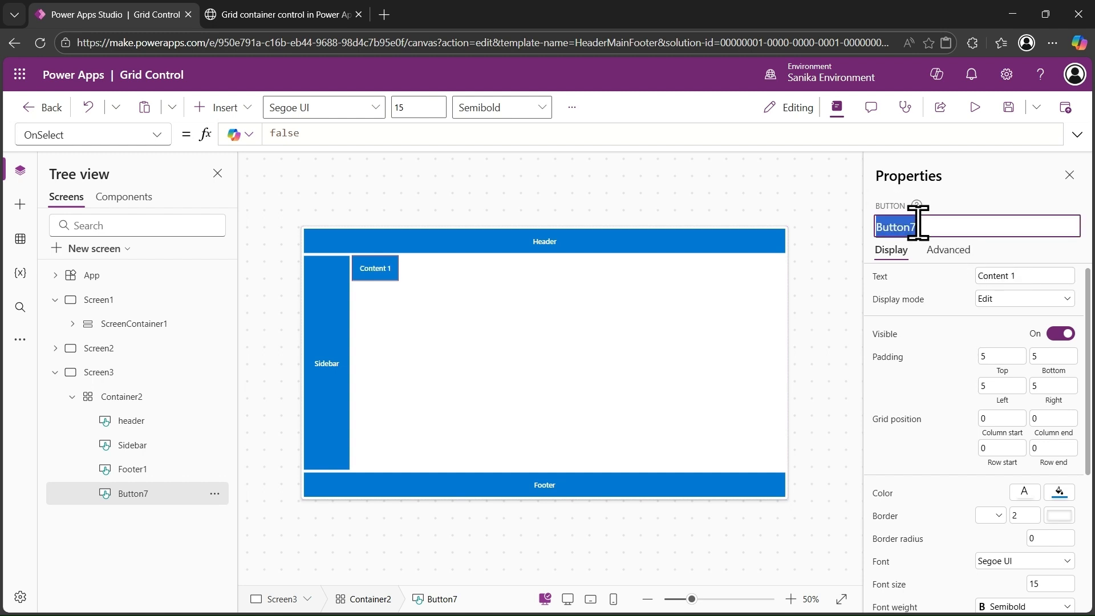
type("Content")
key("Escape")
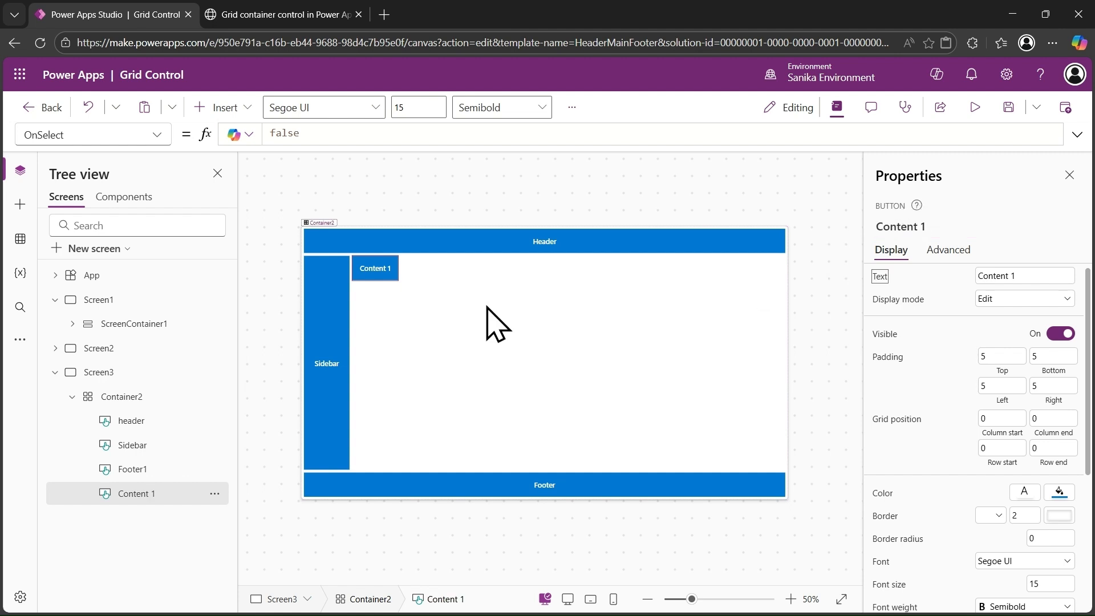
Step: Copy the Content 1 button and paste four duplicates into Container2
left_click(220, 494)
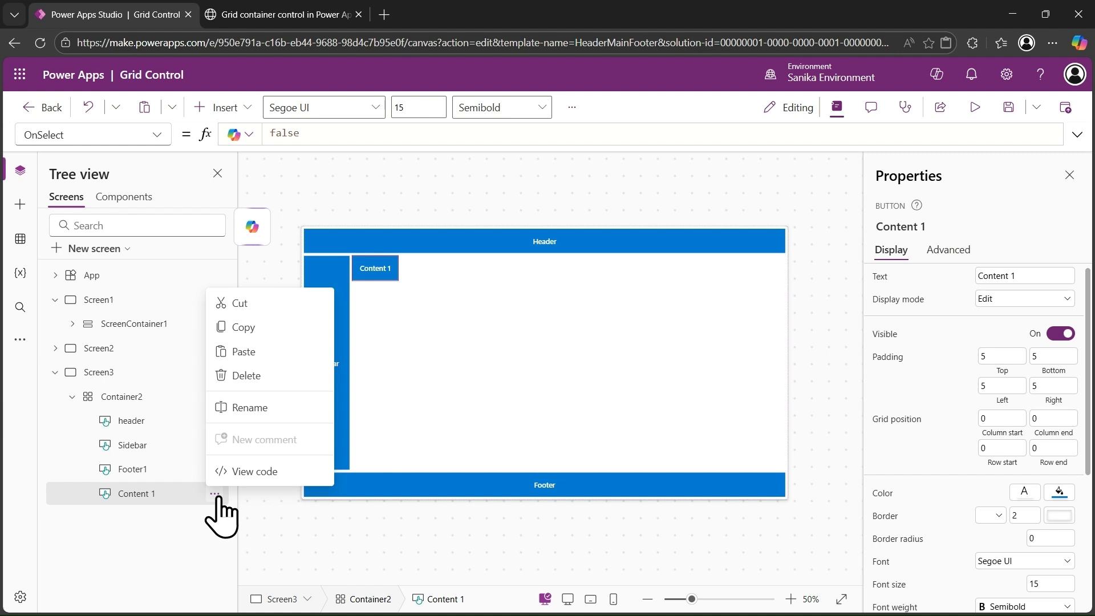
left_click(264, 328)
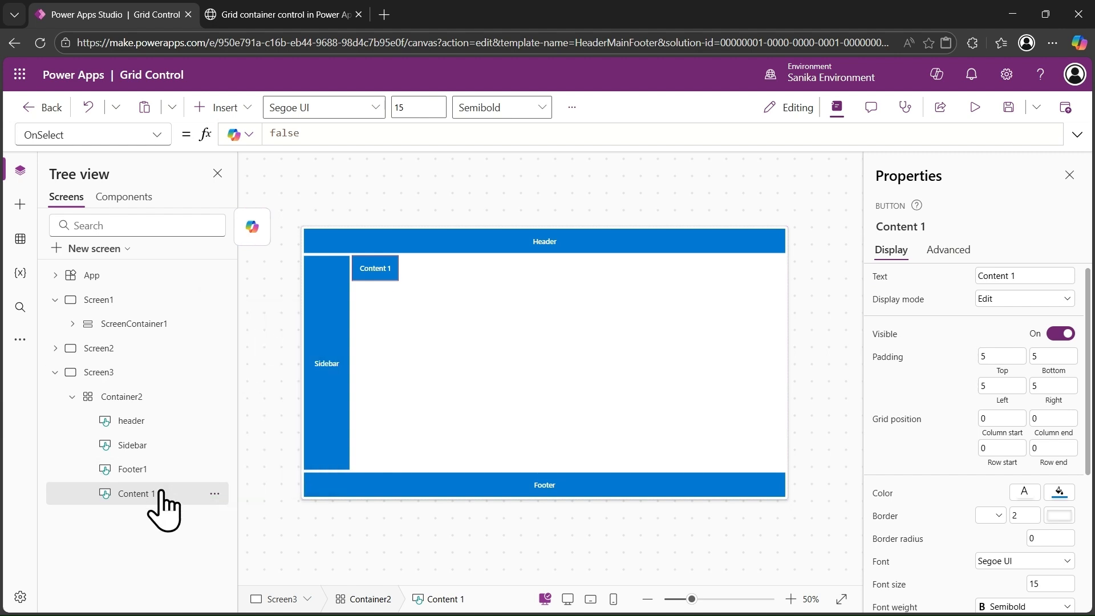
key("ctrl+v")
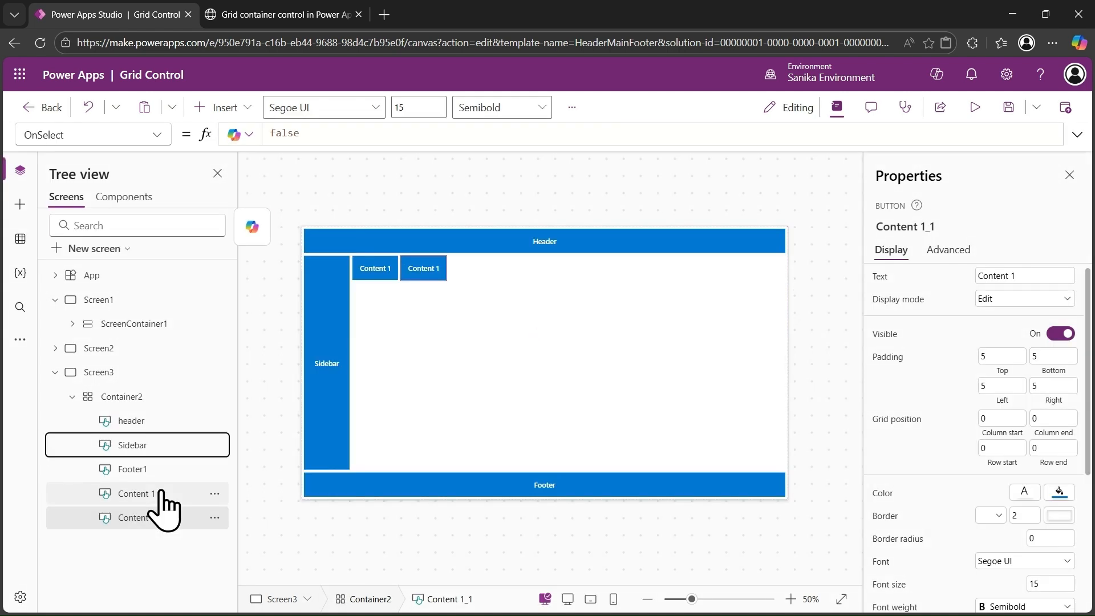
key("ctrl+v")
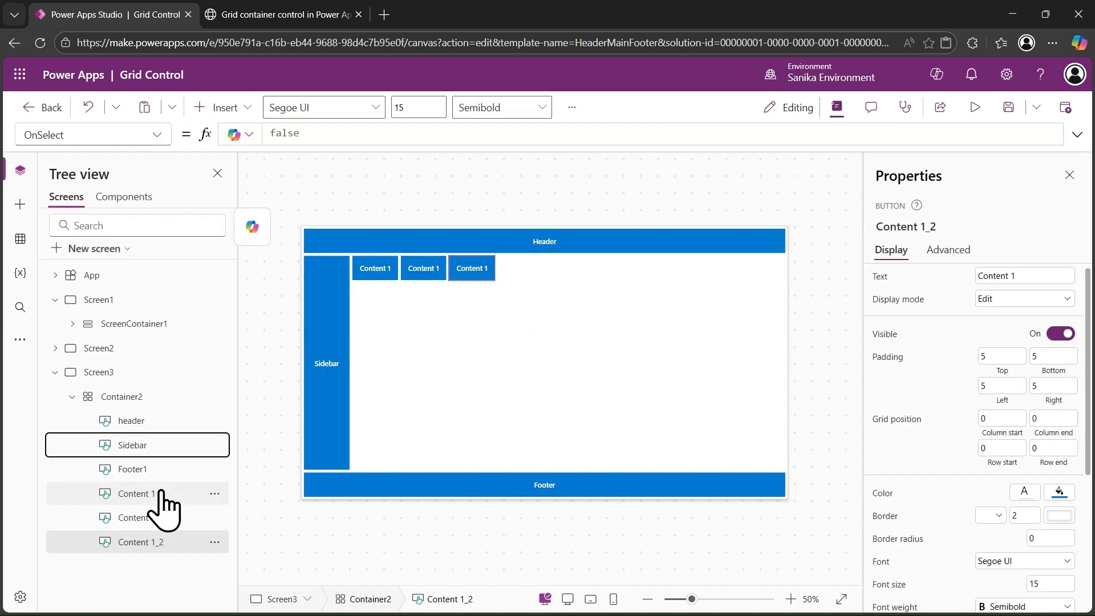
key("ctrl+v")
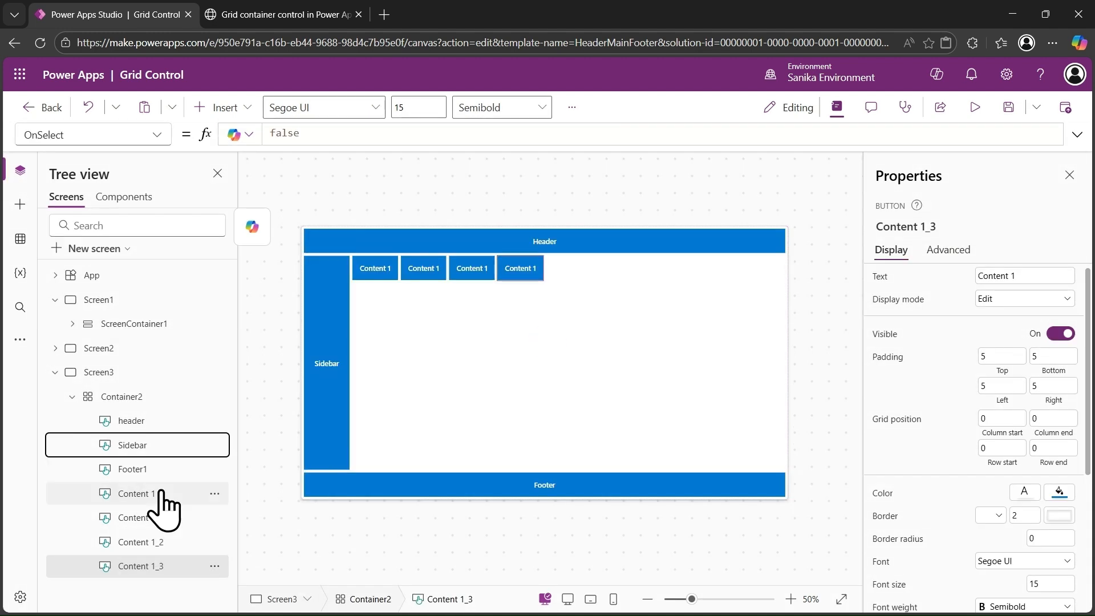
key("ctrl+v")
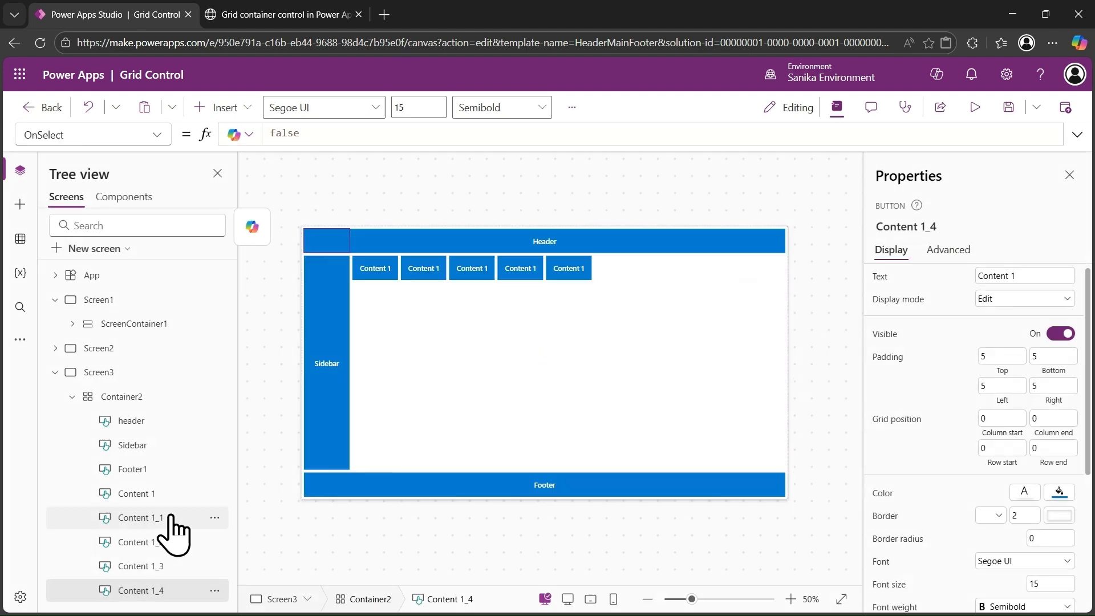
Step: Rename the first duplicate, Content 1_1, as Content 2 and set its text to "Content 2"
left_click(171, 519)
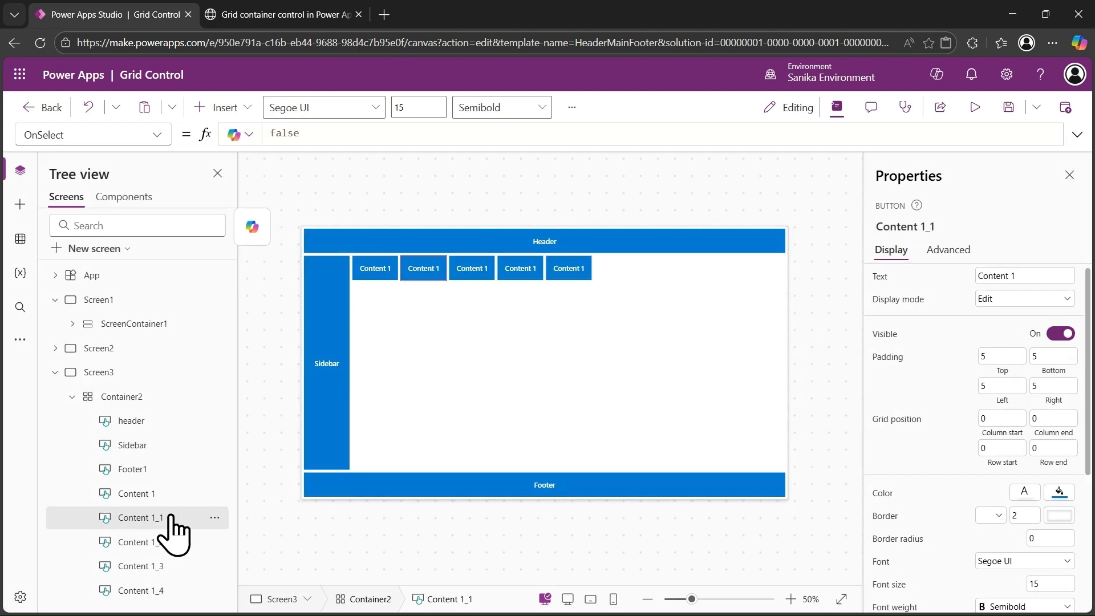
left_click(936, 226)
left_click(945, 225)
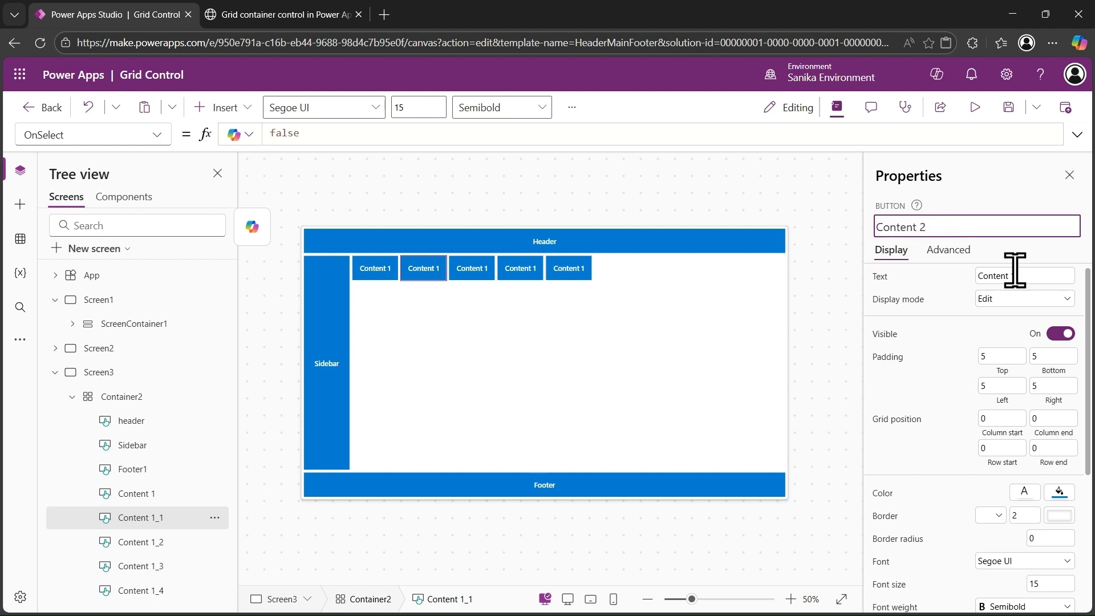
left_click(1036, 275)
type("2")
key("Tab")
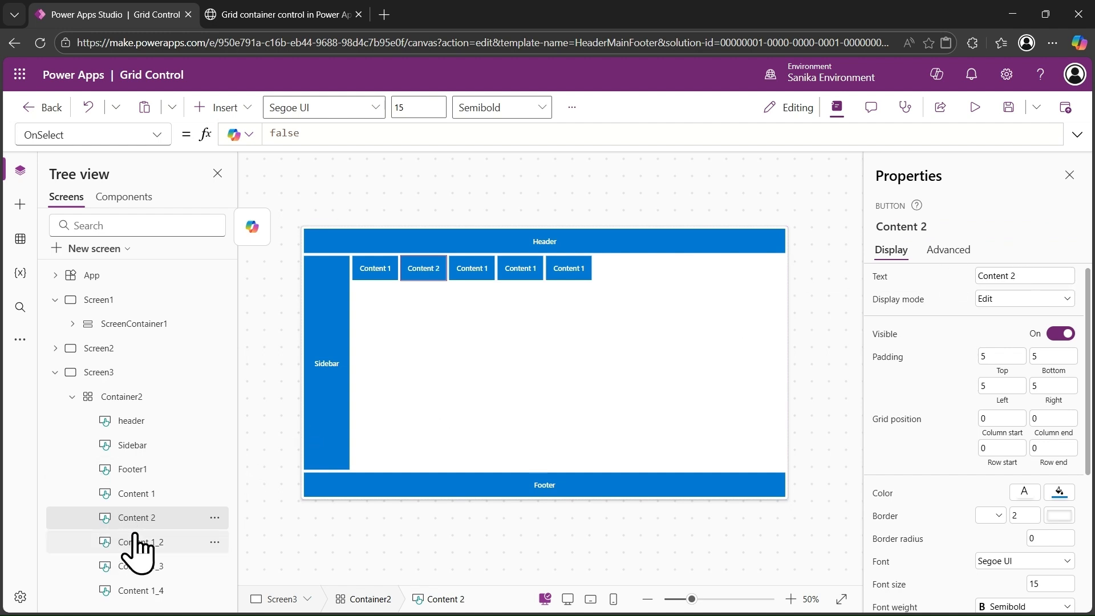
Step: Set the text of the second duplicate button, Content 1_2, to "Content 3" and rename the control as Content 3
left_click(118, 538)
left_click(1036, 275)
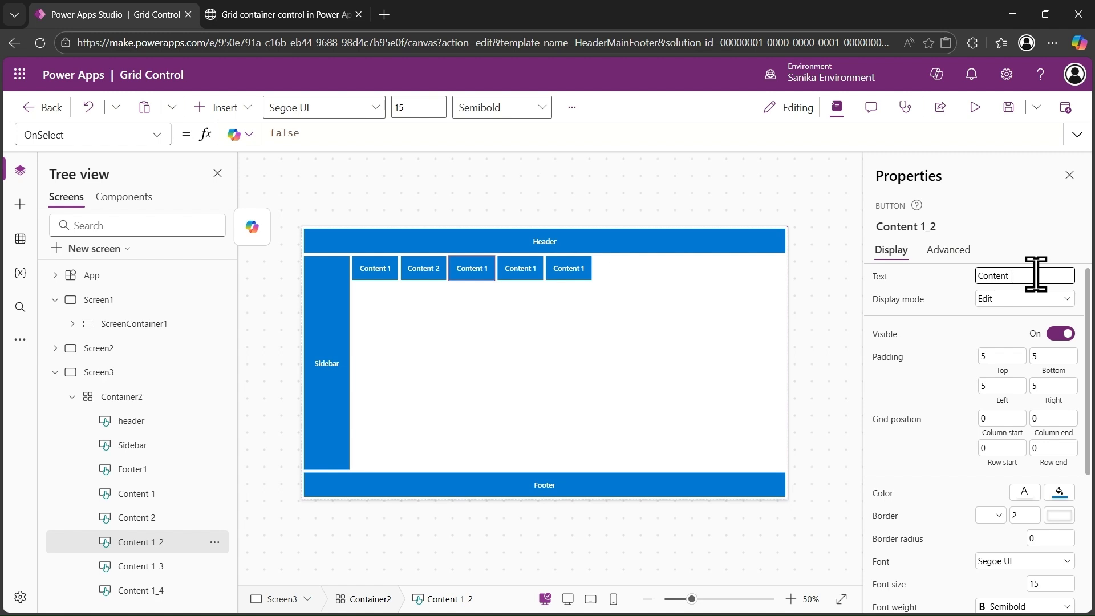
type("3")
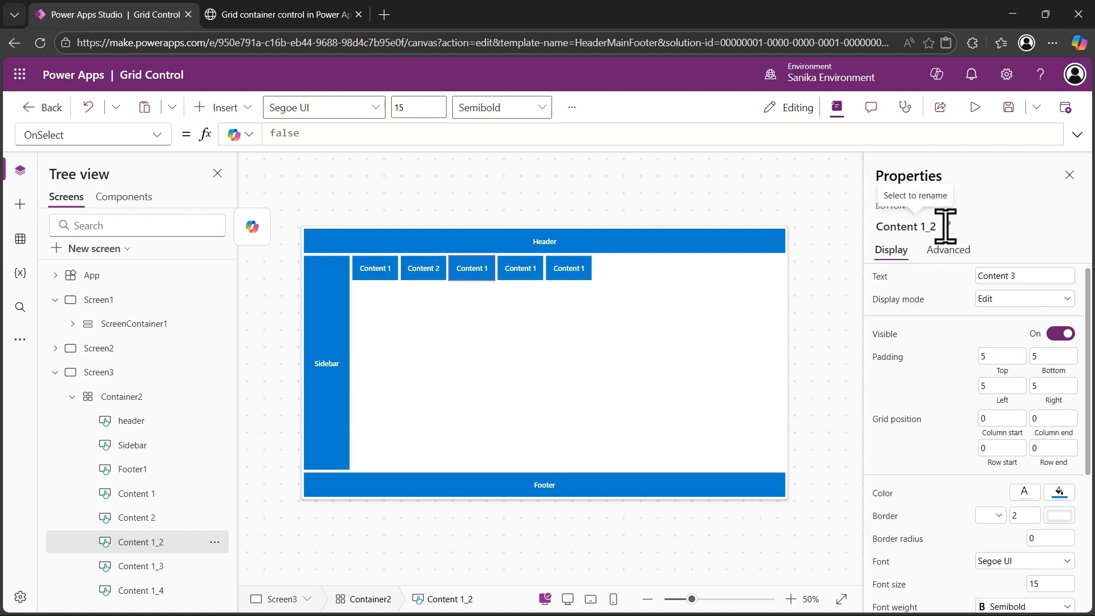
left_click(945, 226)
left_click(945, 227)
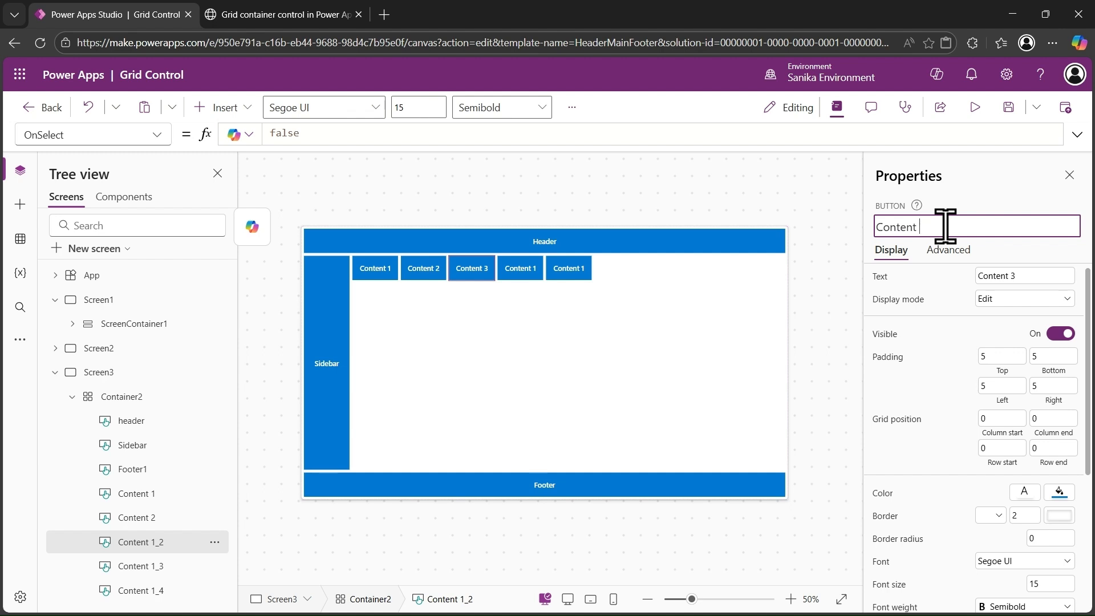
key("Tab")
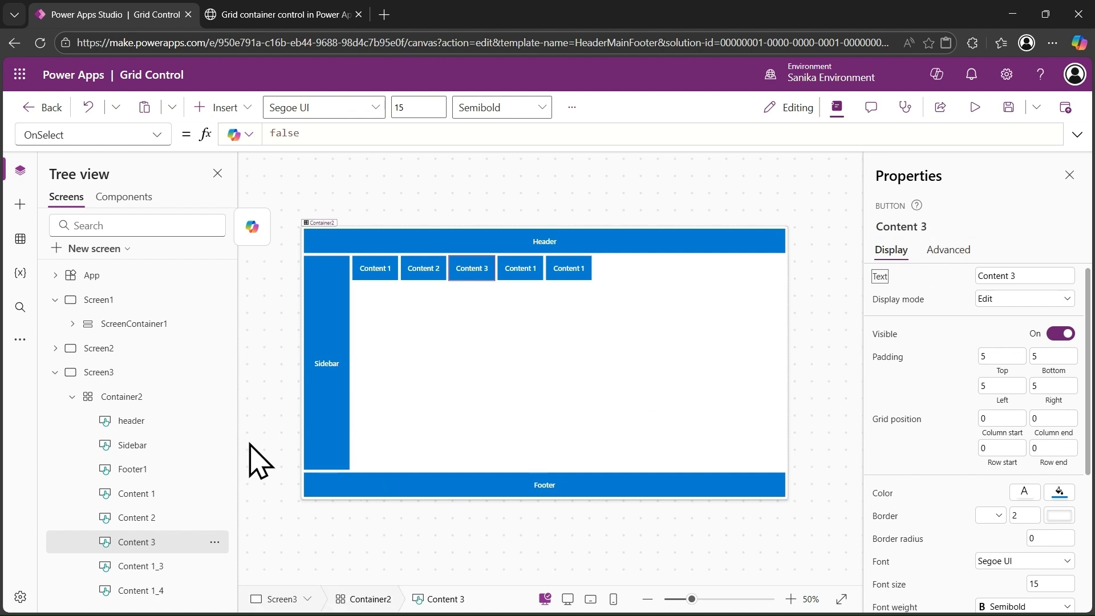
Step: Set the text of the Content 1_3 button to "Content 4" and rename the control as Content 4
left_click(145, 566)
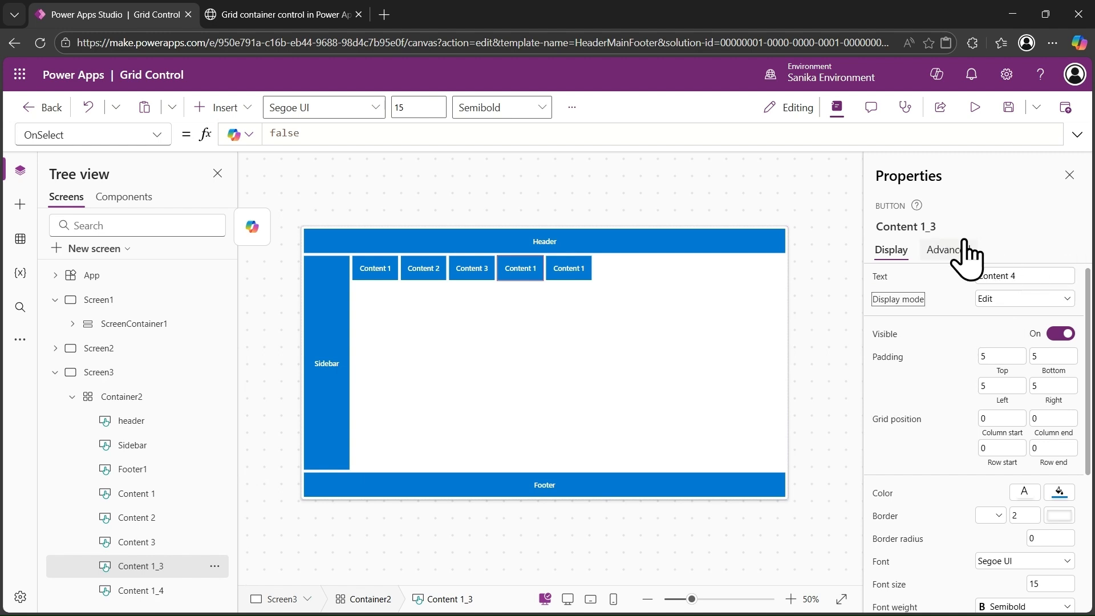
left_click(949, 250)
left_click(945, 226)
double_click(942, 226)
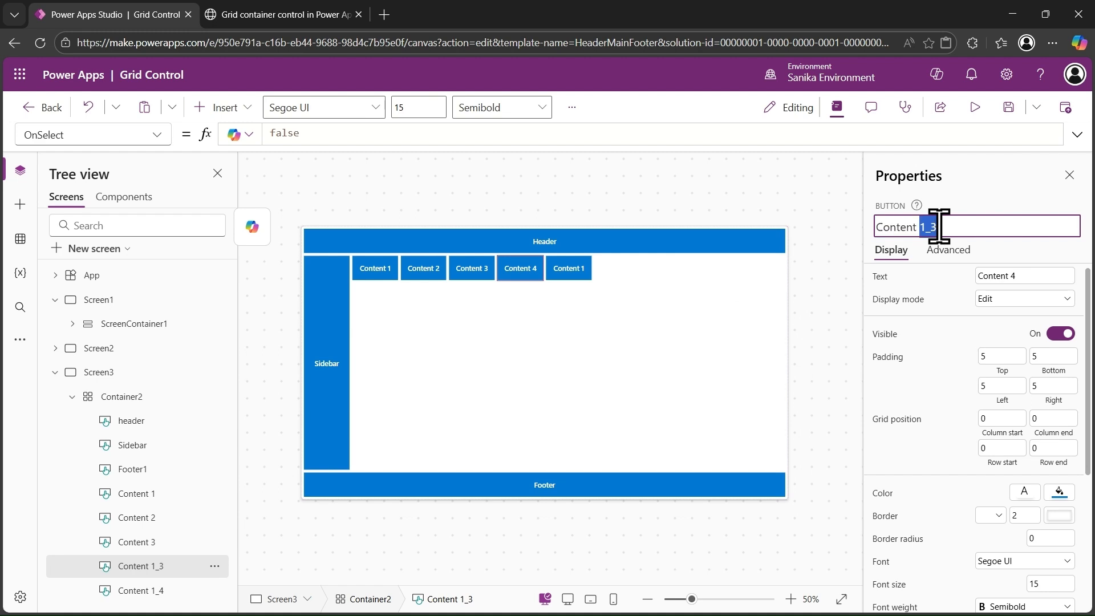
key("BackSpace")
type("4")
key("Return")
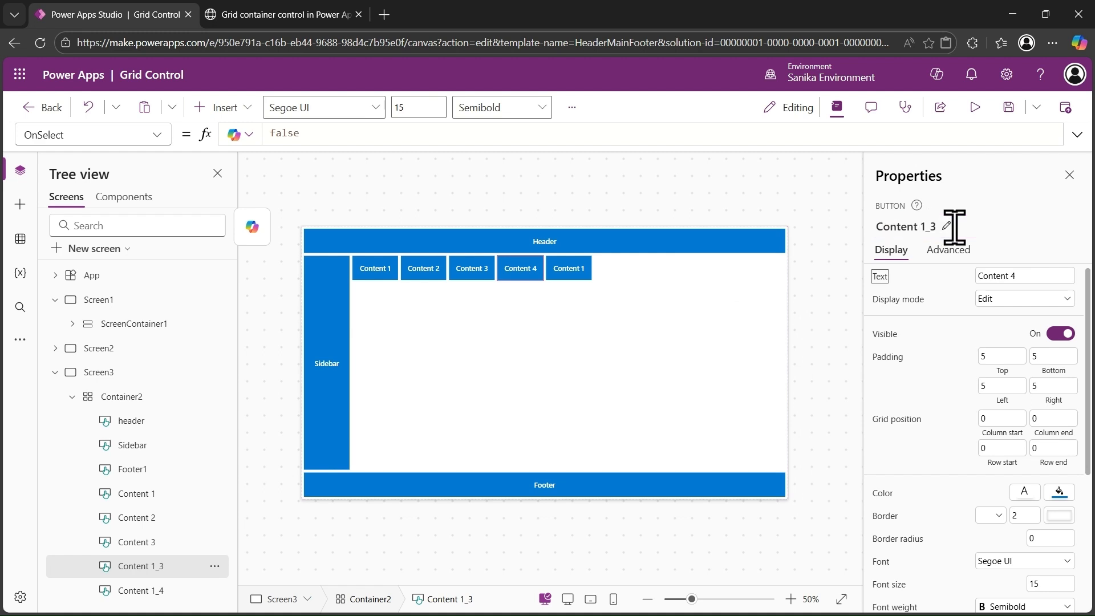
Step: Rename the last duplicate button, Content 1_4, as Content 5 and set its text to "Content 5"
left_click(141, 592)
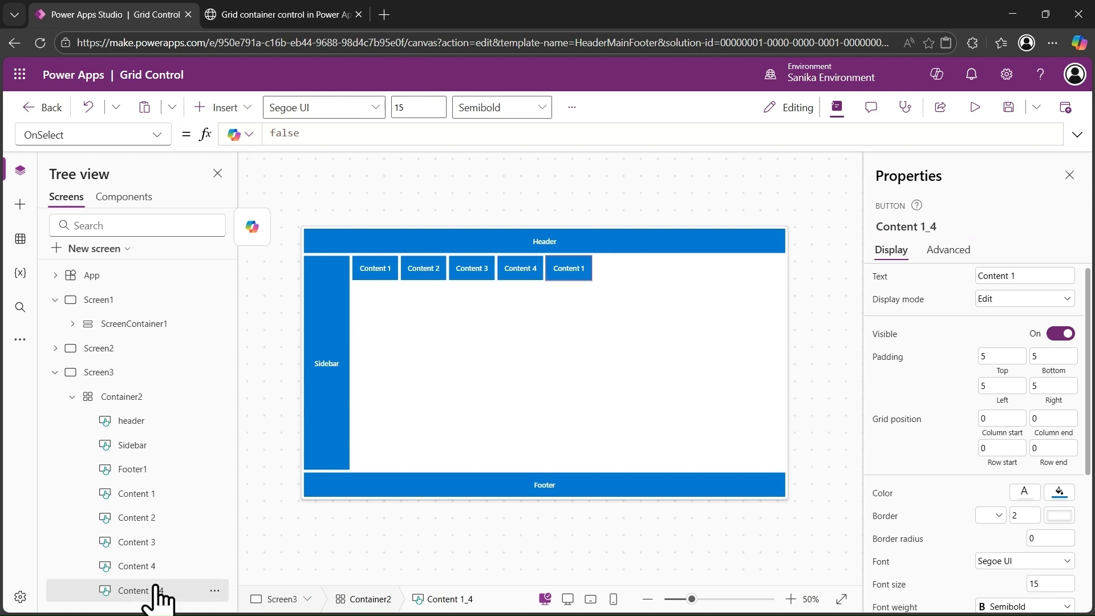
left_click(951, 225)
left_click(951, 225)
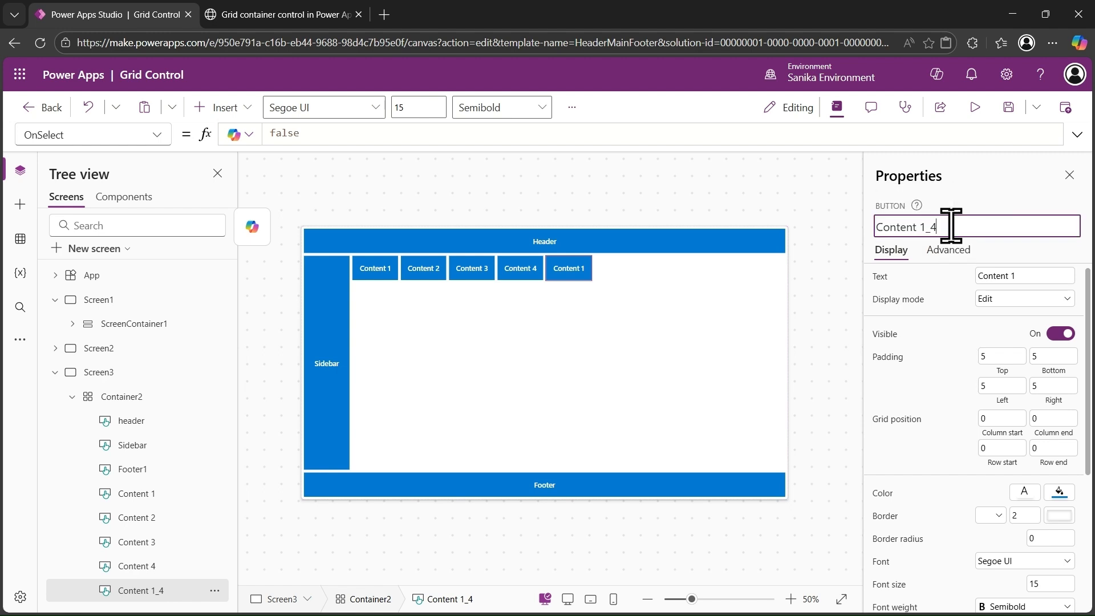
key("Return")
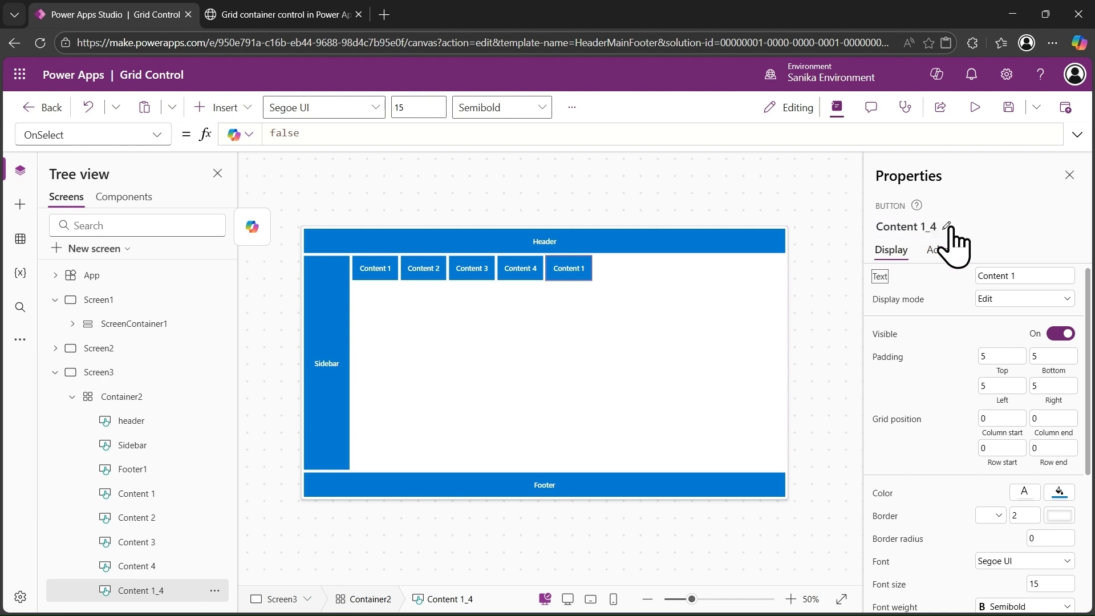
left_click(1032, 276)
key("Tab")
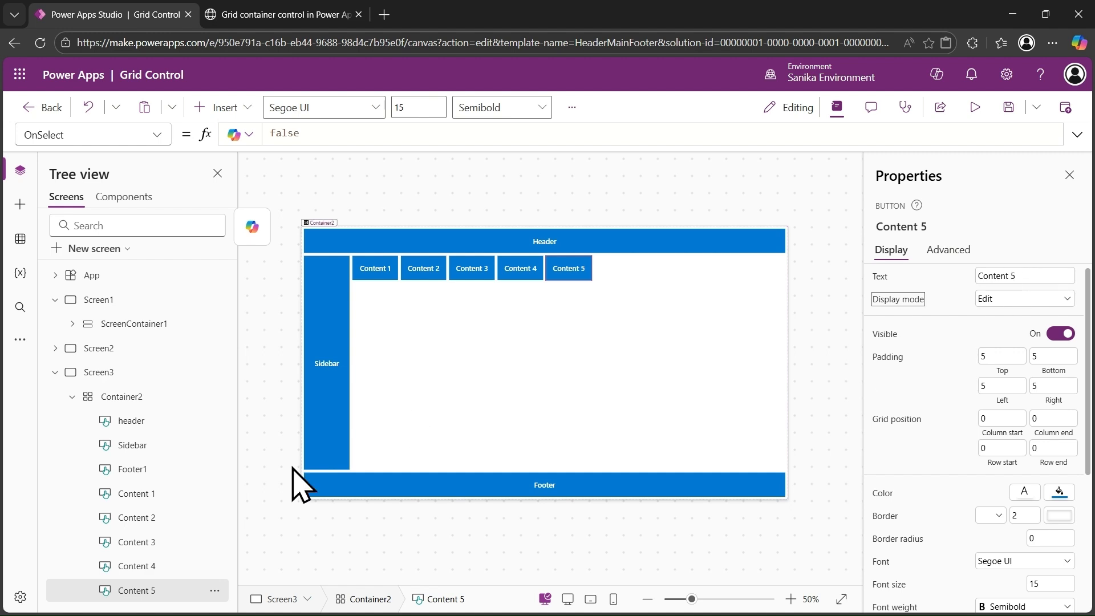
Step: Set the Content 1 button's grid position to column start 2, column end 11, row start 2 and row end 5
left_click(144, 494)
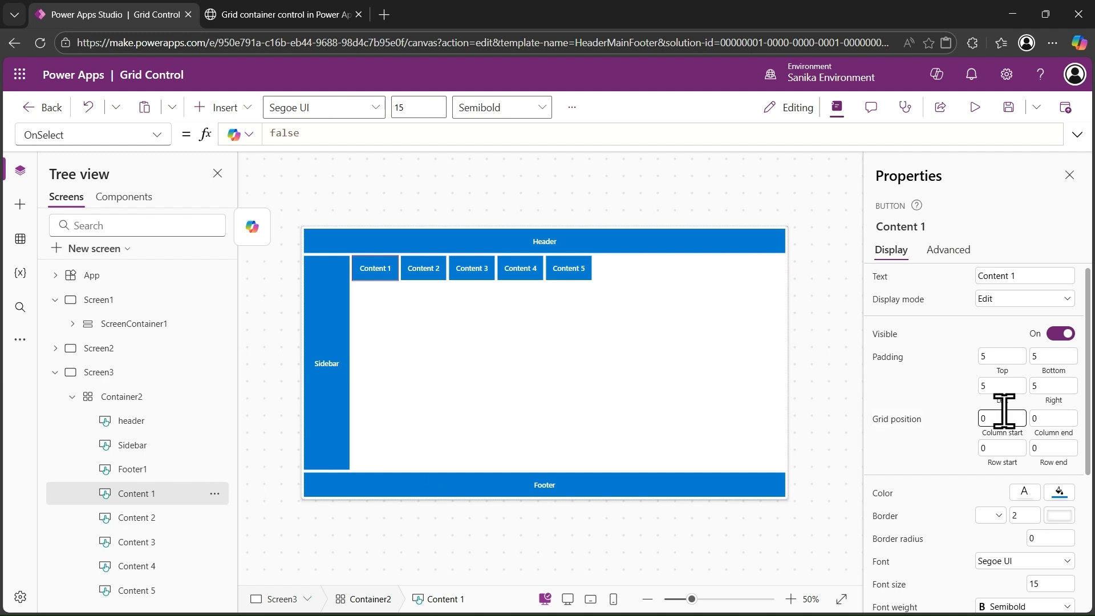
key("Tab")
type("11")
key("Tab")
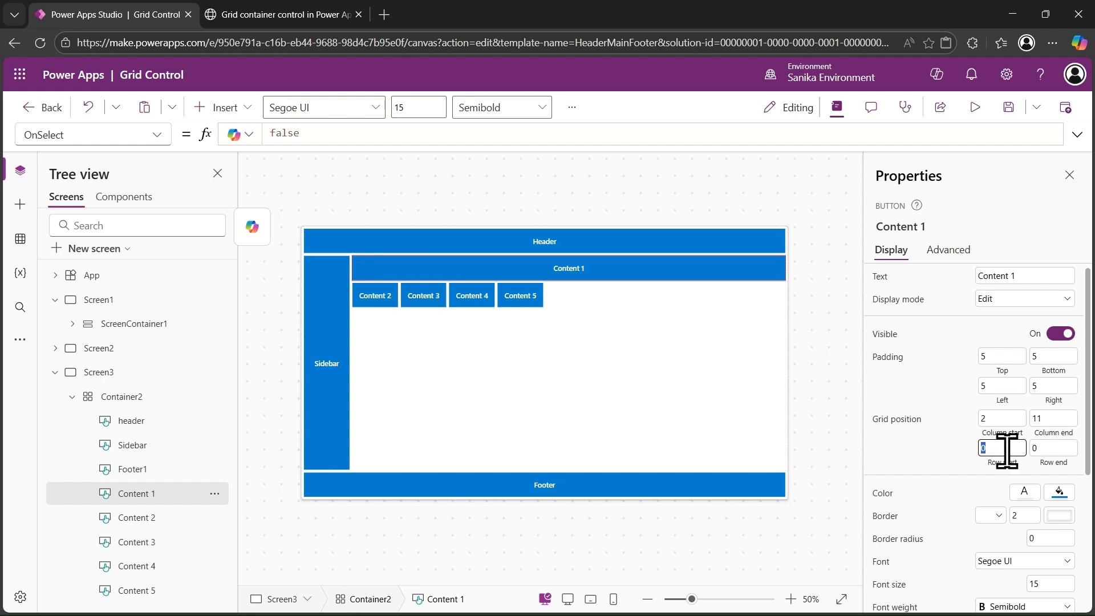
key("Tab")
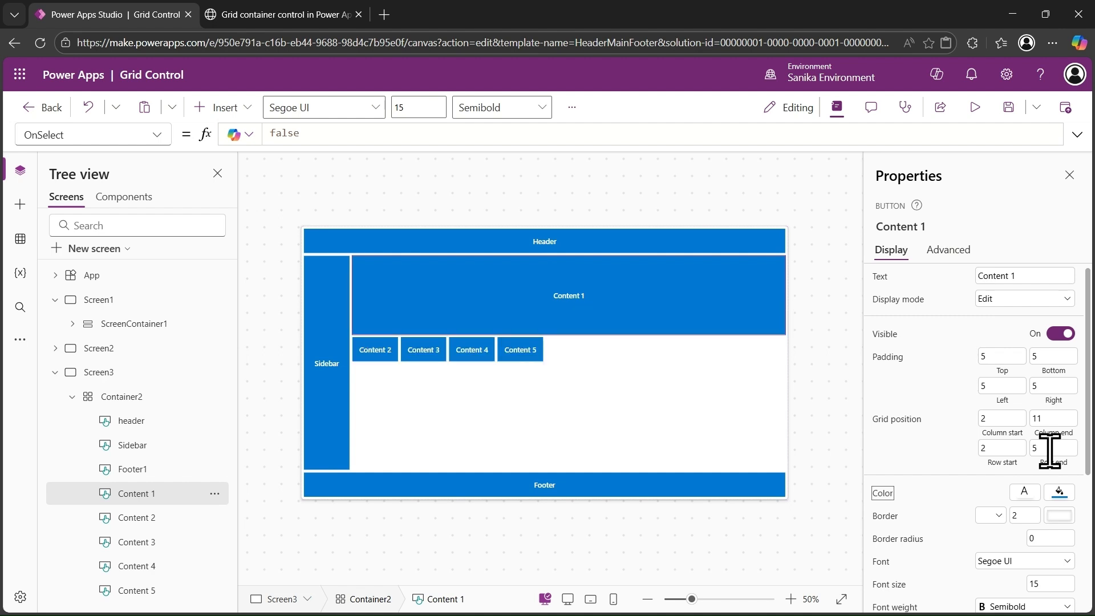
Step: Set the Content 2 button's grid position to row start 5 and row end 8
left_click(374, 351)
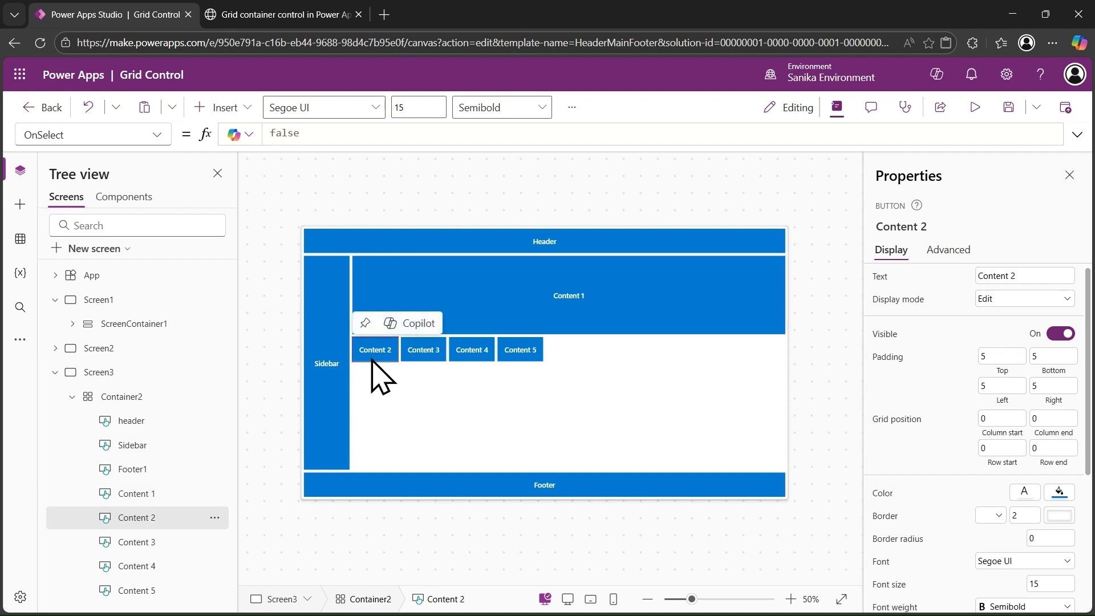
left_click(520, 292)
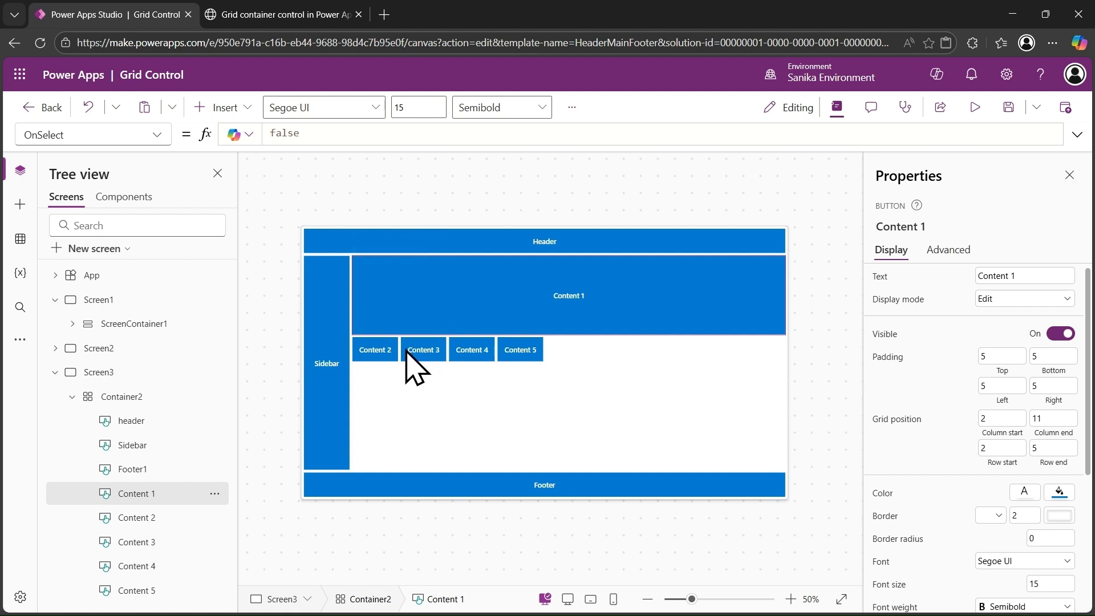
left_click(387, 351)
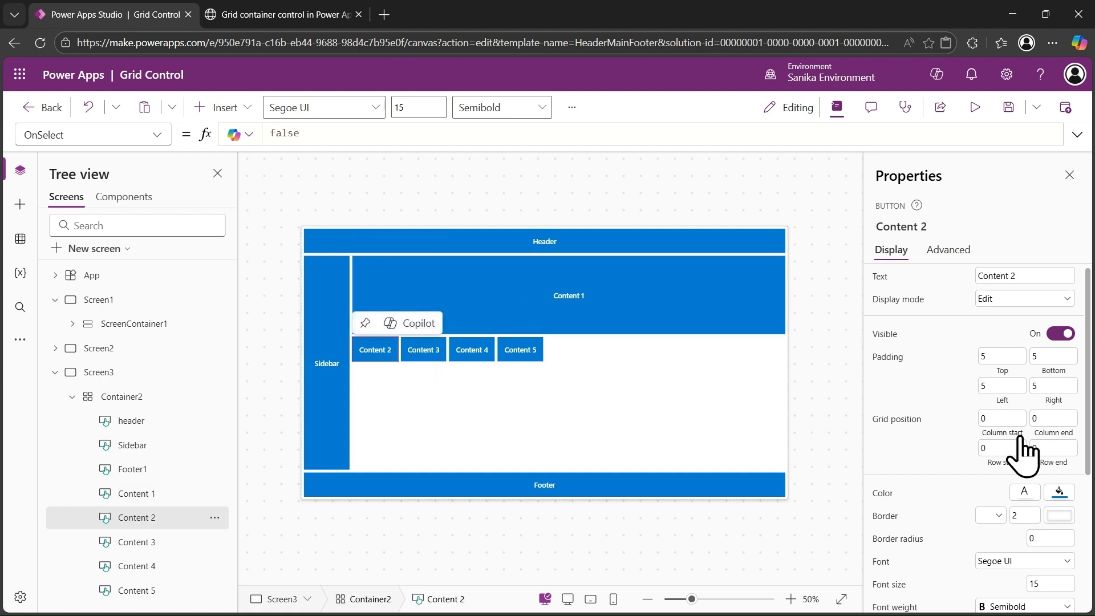
left_click(990, 449)
type("5")
key("Tab")
type("9")
key("Tab")
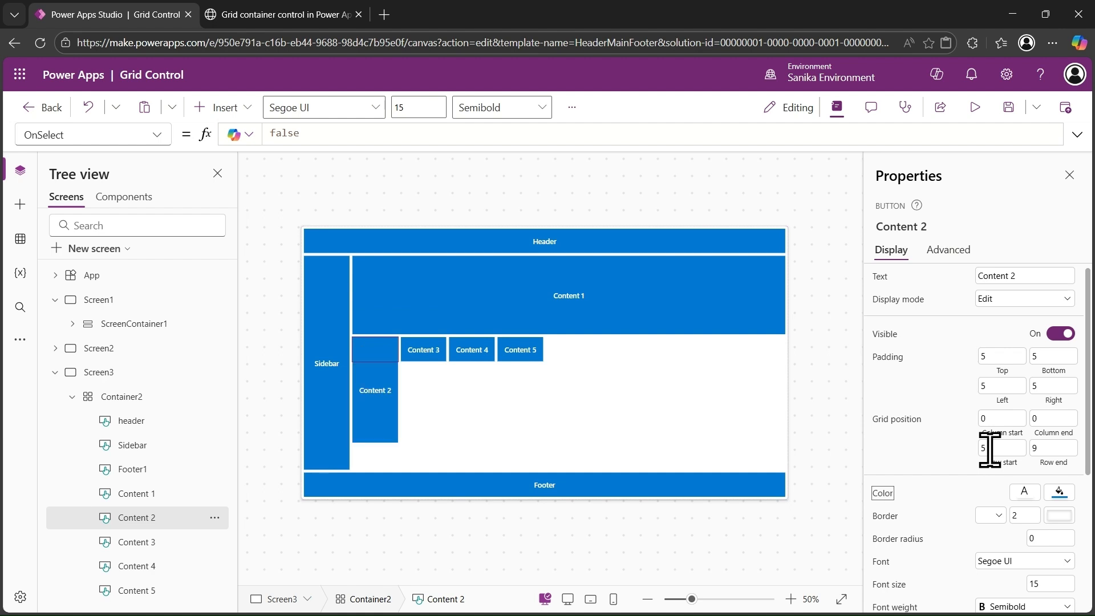
left_click(1063, 449)
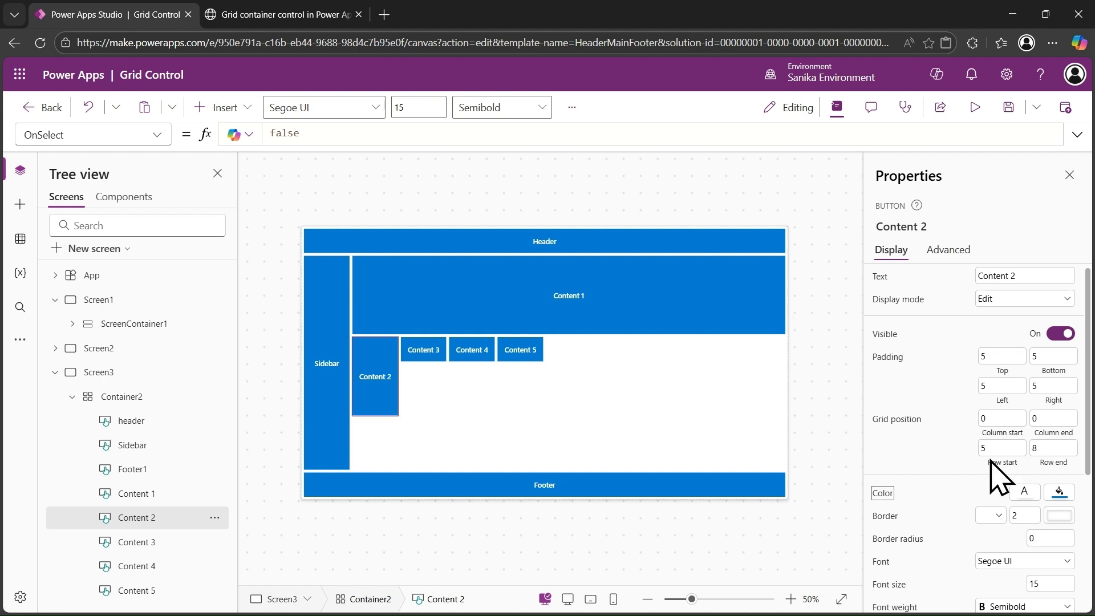
left_click(1067, 447)
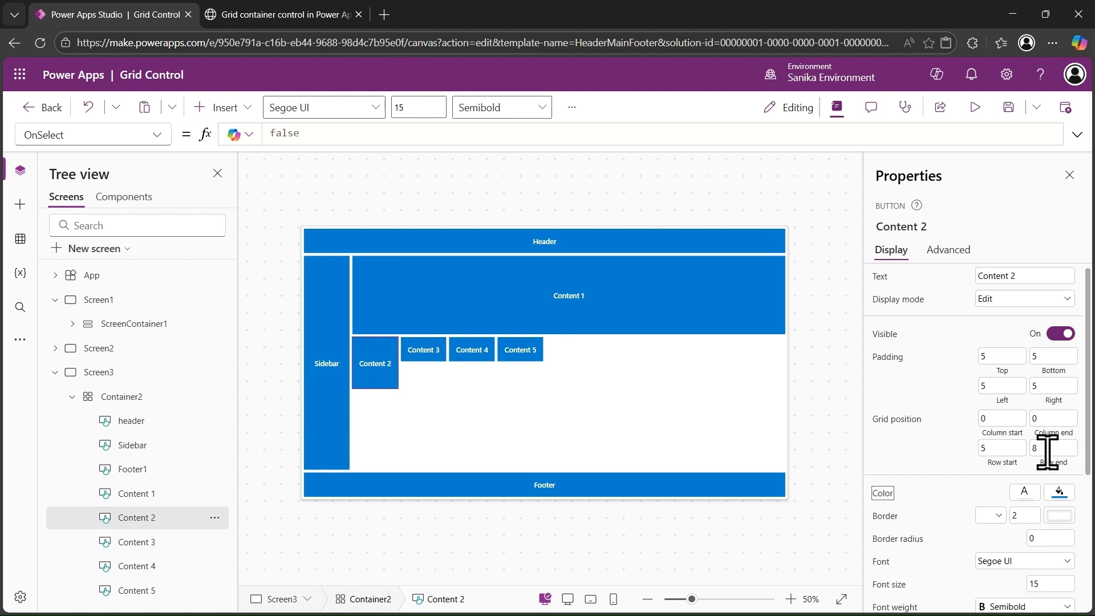
Step: Give the Content 3 button the same row span as Content 2, with row start 5 and row end 8
left_click(413, 360)
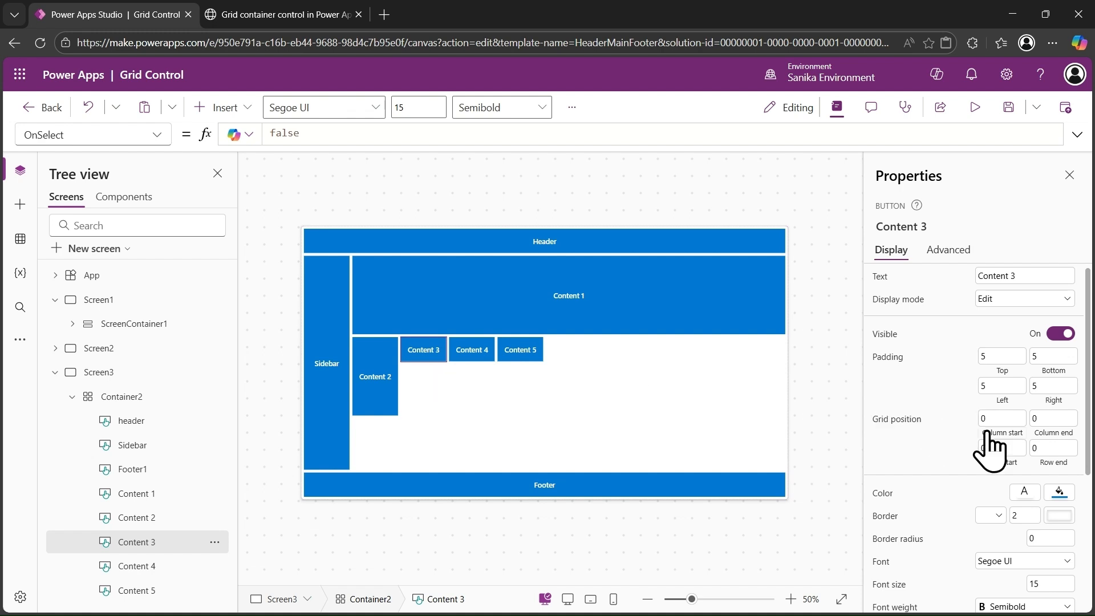
left_click(383, 406)
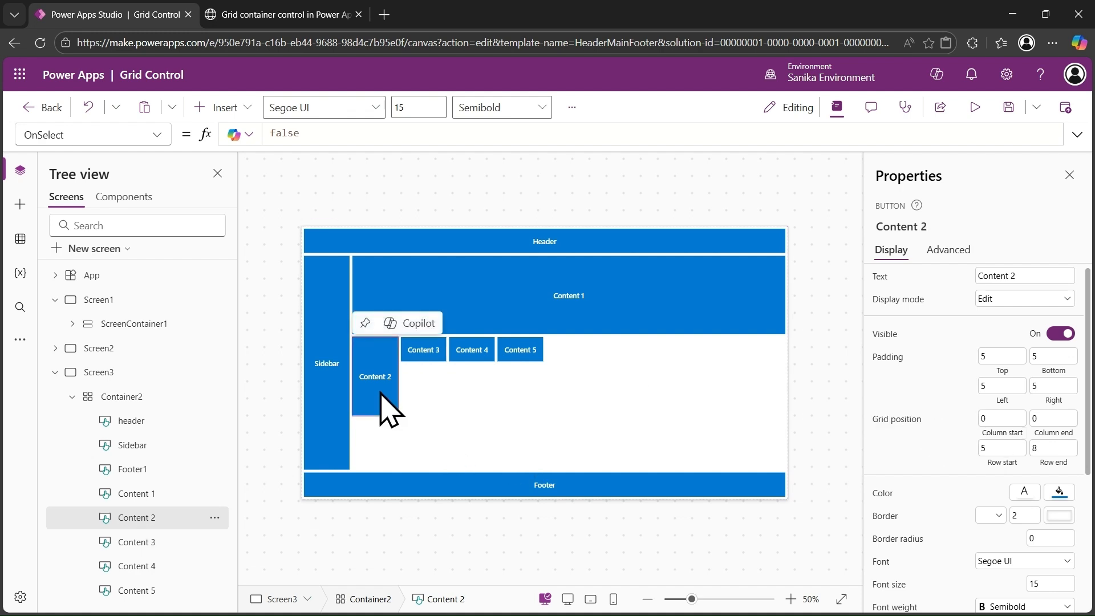
left_click(429, 355)
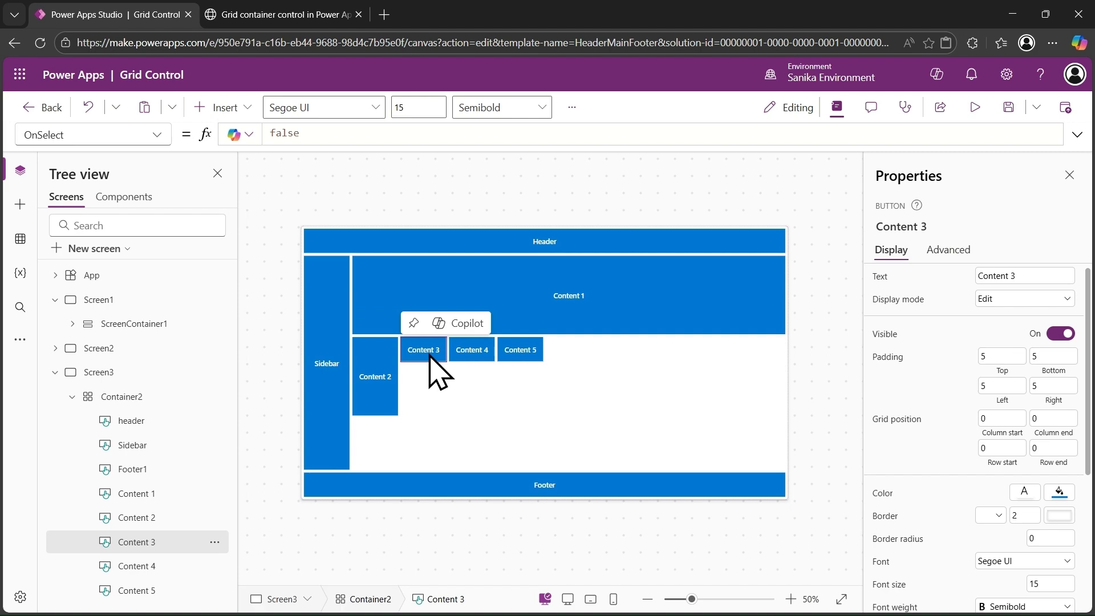
left_click(1006, 448)
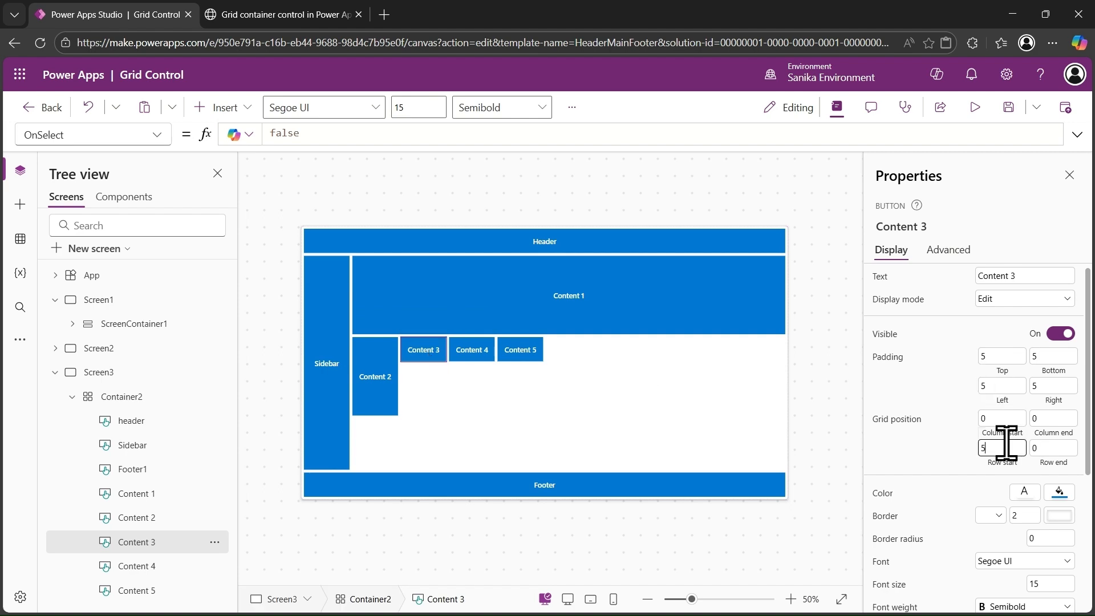
key("Tab")
key("Return")
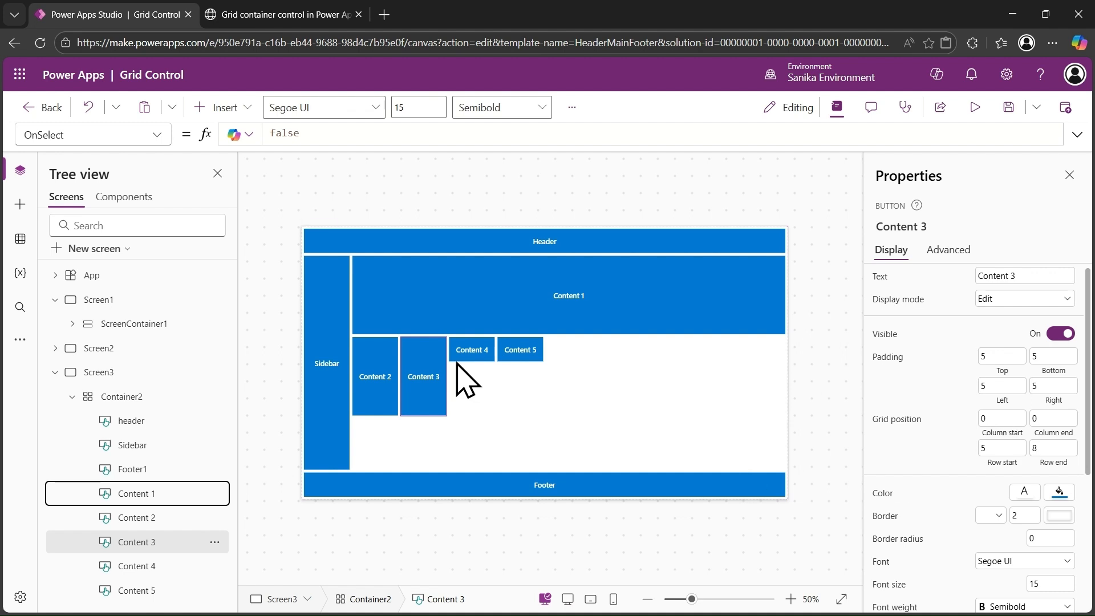
Step: Shorten the Content 1 button by setting its grid row end to 4
left_click(559, 301)
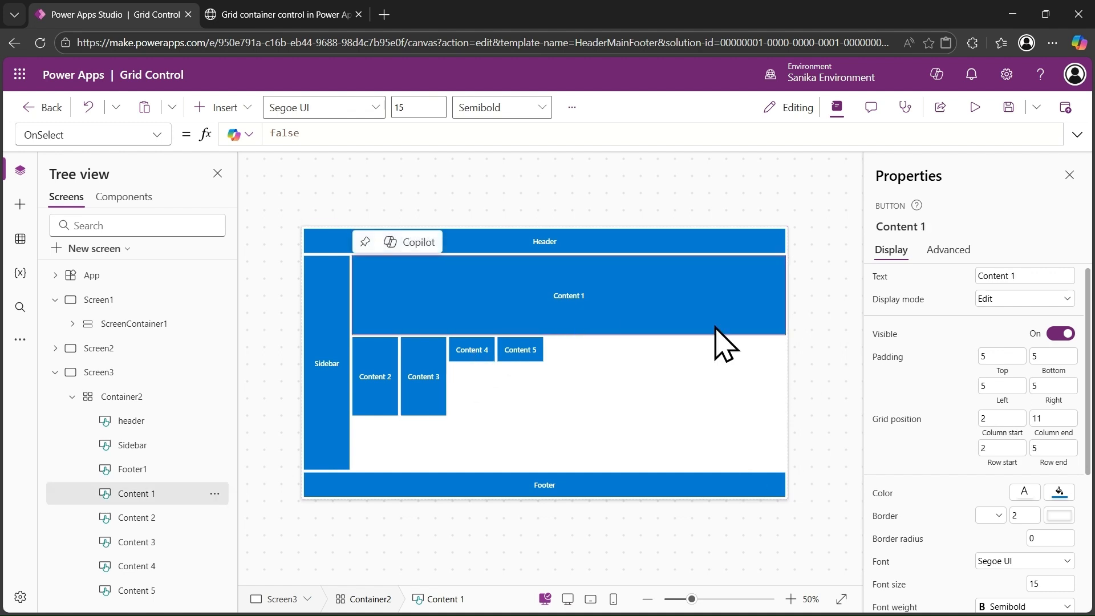
left_click(1056, 448)
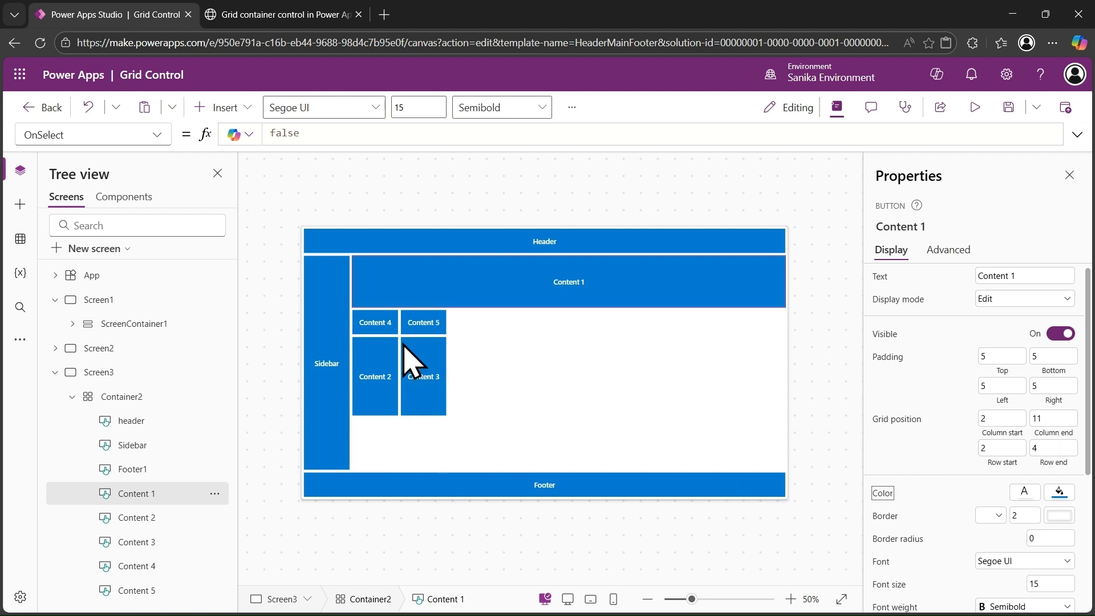
left_click(381, 269)
left_click(374, 323)
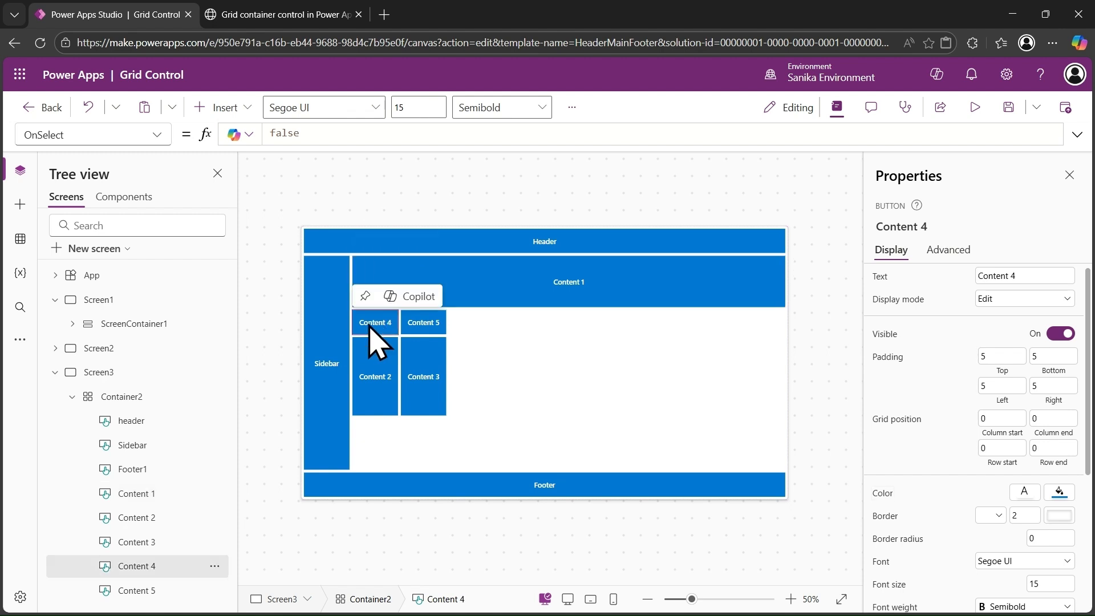
Step: Set the Content 2 button's grid row start to 4, directly below Content 1
left_click(399, 399)
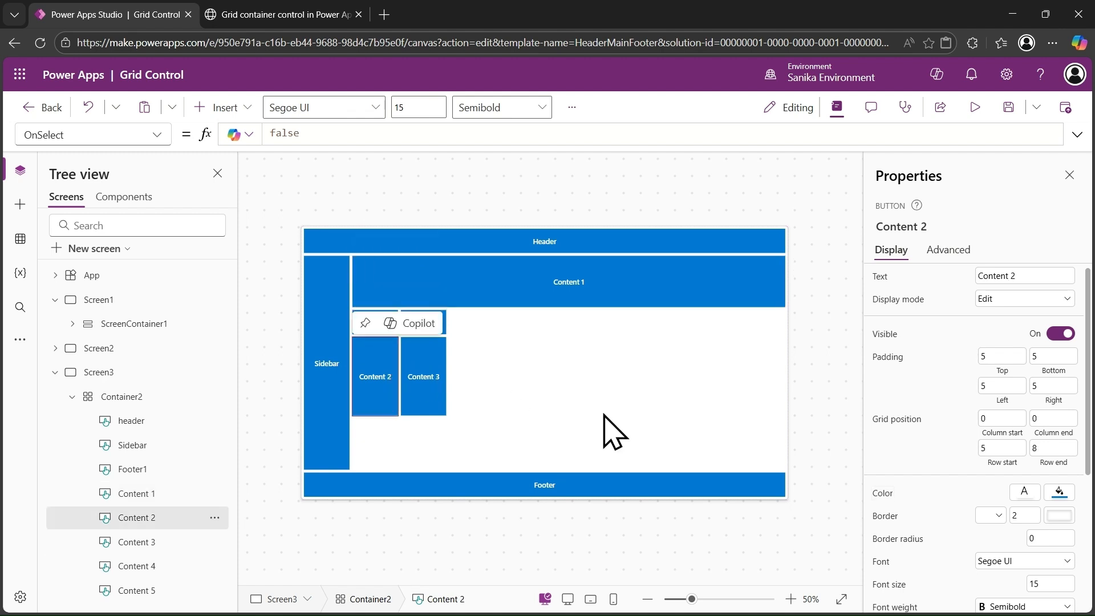
left_click(988, 448)
key("BackSpace")
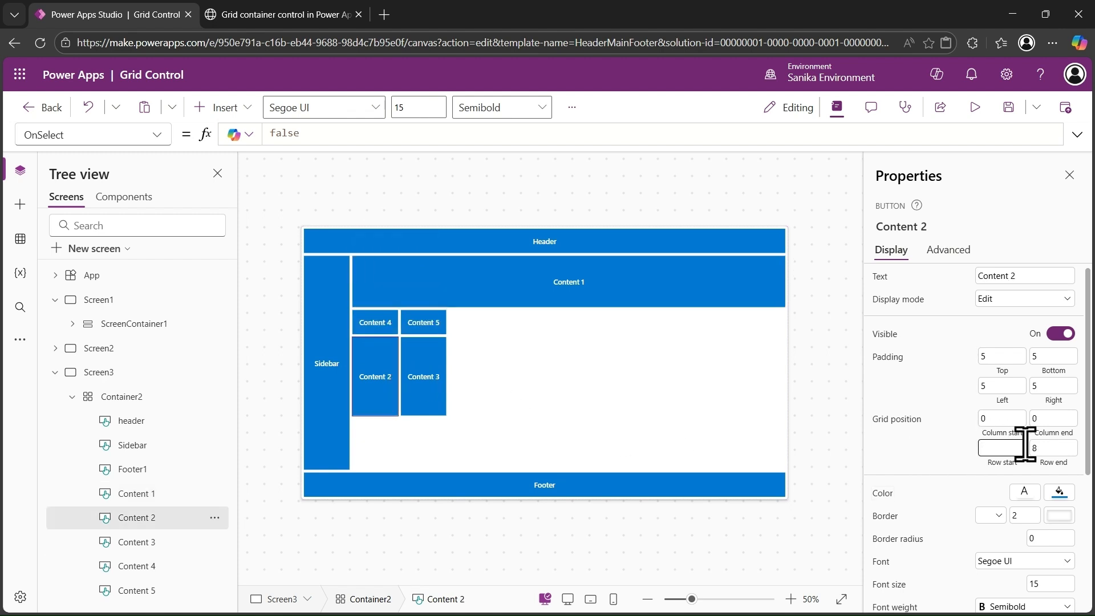
type("4")
key("Tab")
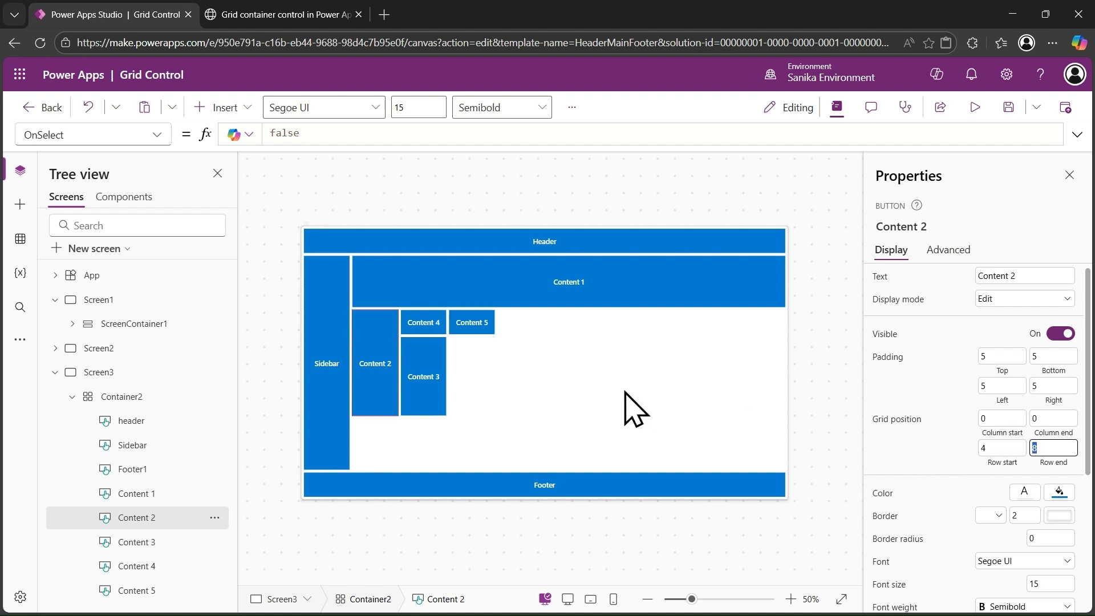
Step: Set the Content 3 button's row start to 4 and set the row end of Content 2 and Content 3 together to 7
left_click(434, 399)
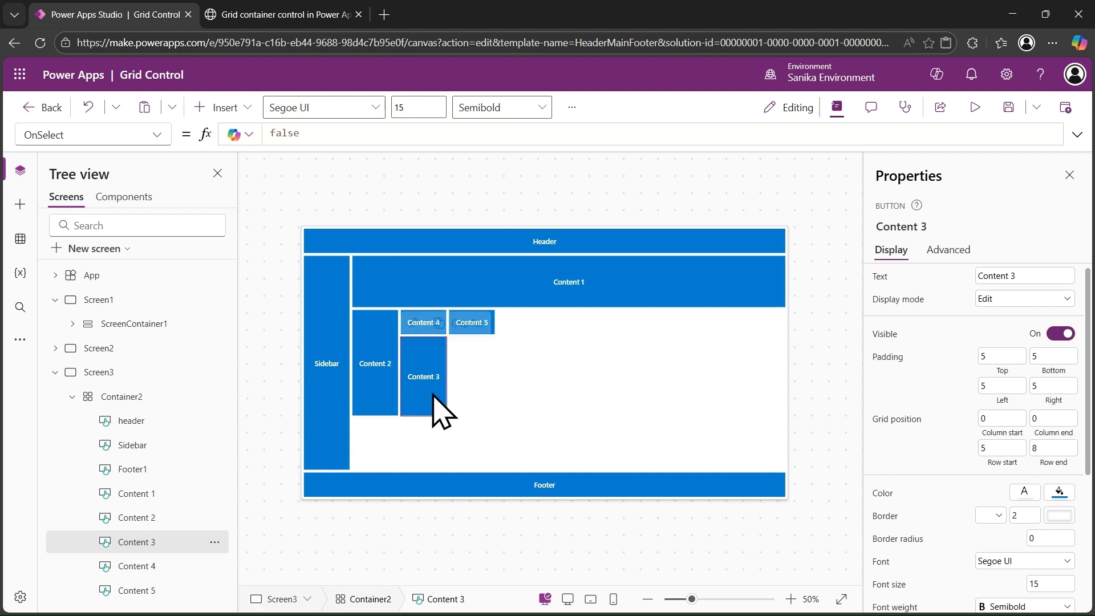
left_click(1002, 448)
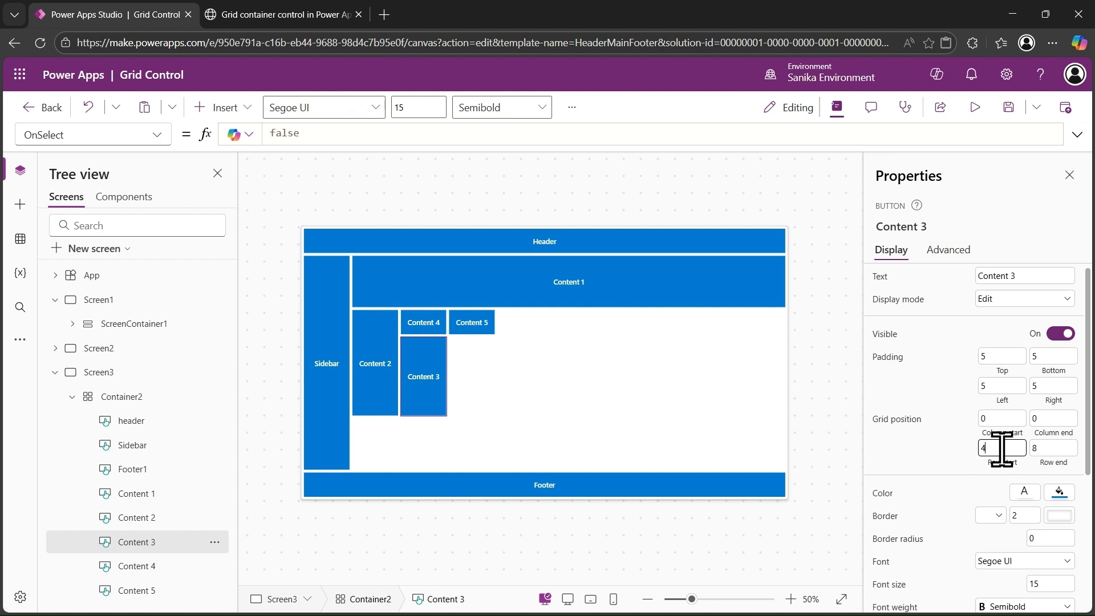
type("4")
key("Tab")
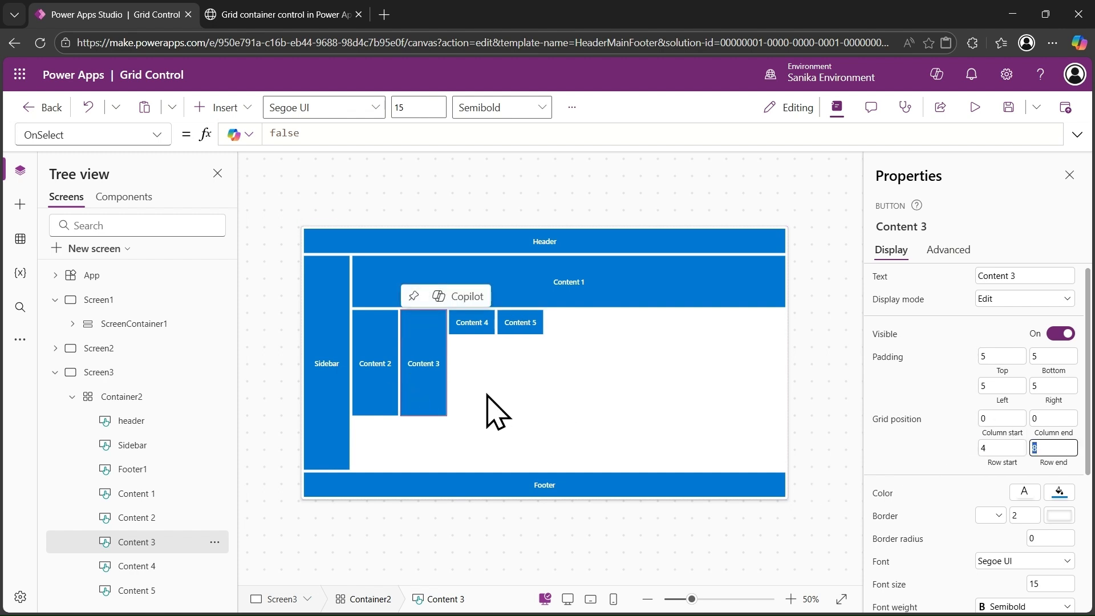
left_click(372, 389, "shift")
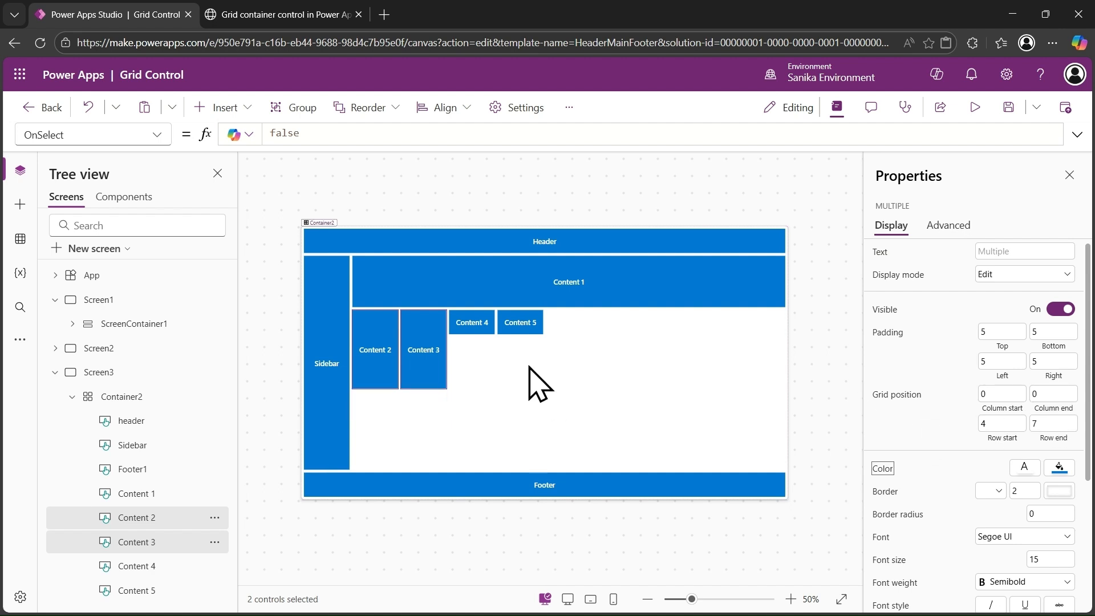
Step: Position the Content 4 button below Content 2 by setting its grid row start to 7 and row end to 10
left_click(470, 326)
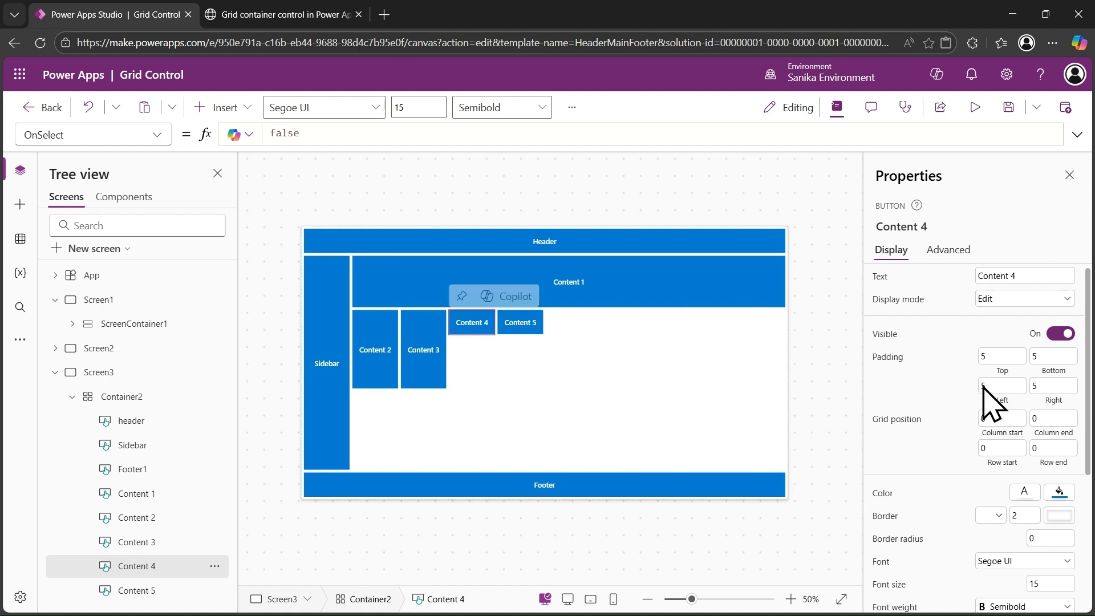
left_click(1001, 442)
type("7")
key("Tab")
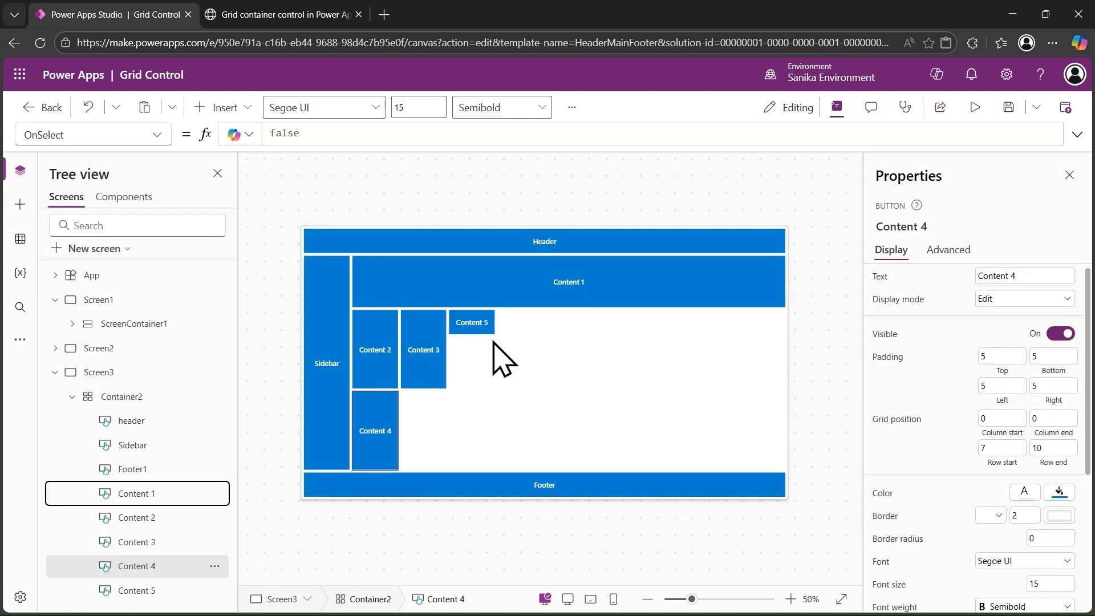
Step: Give the Content 5 button the same row span as Content 4, with row start 7 and row end 10
left_click(469, 329)
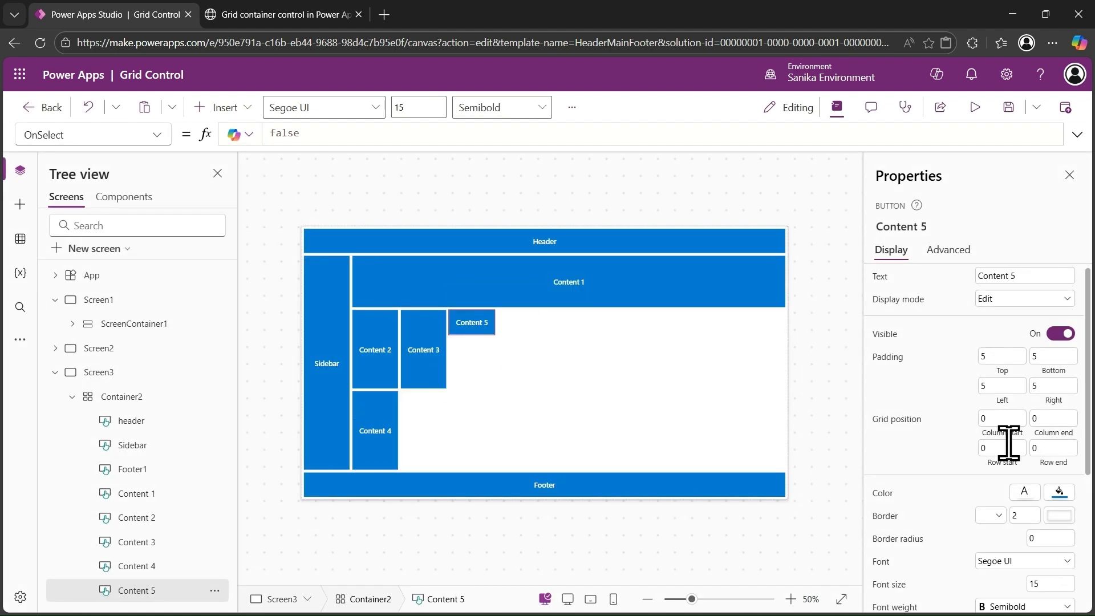
type("7")
key("Tab")
key("Tab")
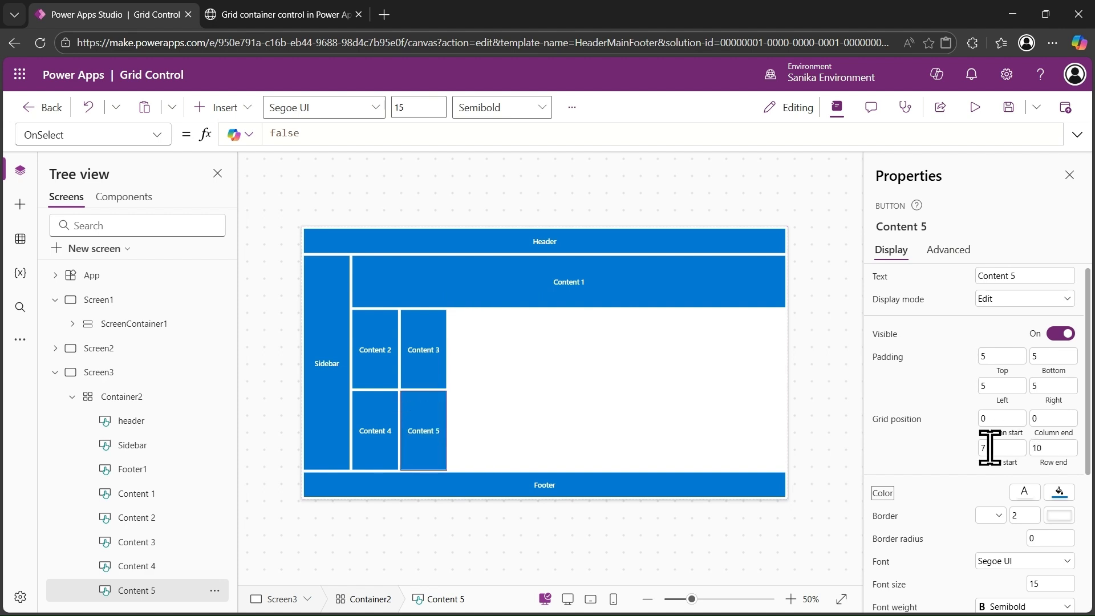
Step: Widen the Content 2 button by setting its grid column start to 2 and column end to 6
left_click(377, 365)
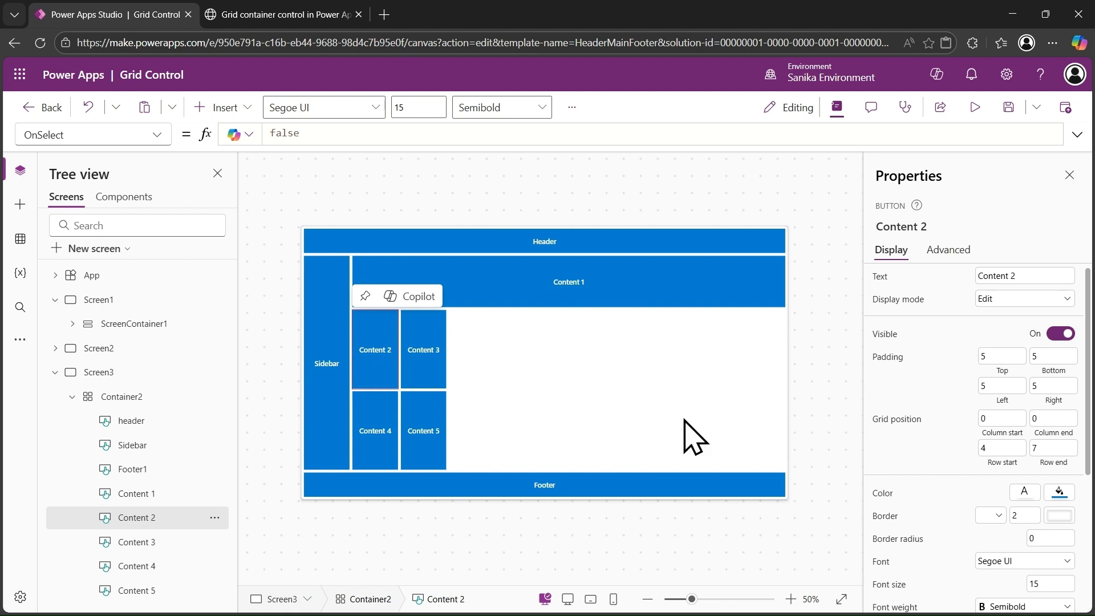
left_click(1012, 420)
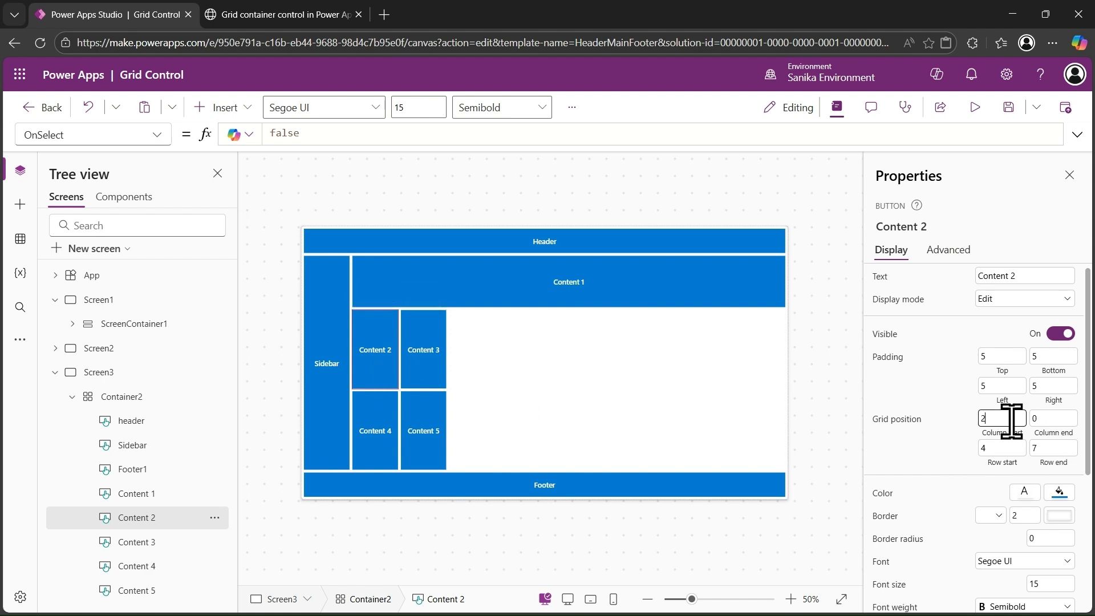
key("Tab")
key("Tab")
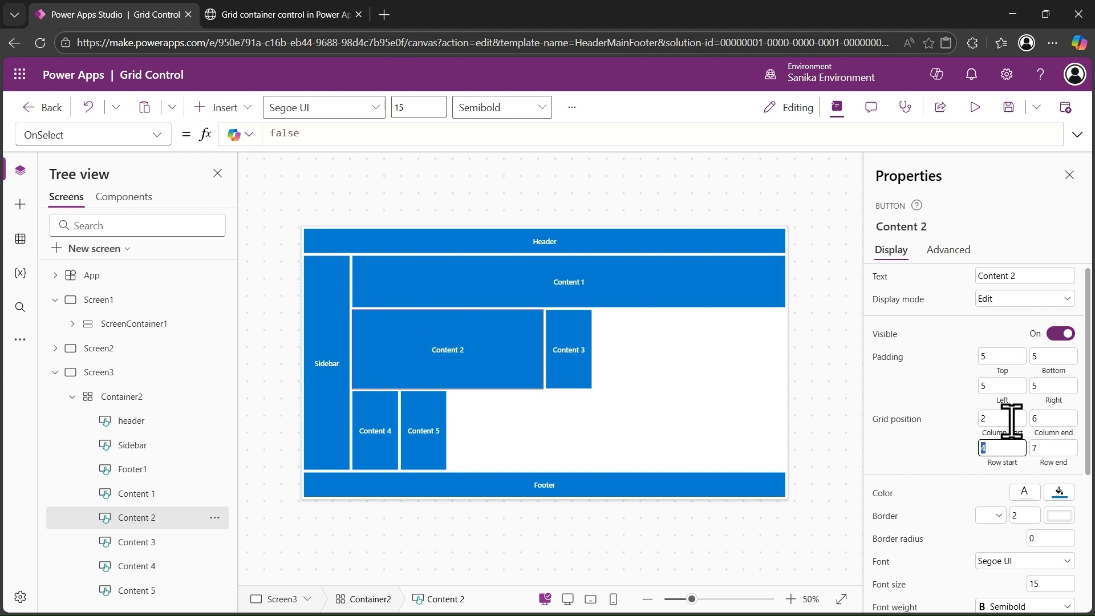
Step: Stretch the Content 3 button across the rest of its row with column start 6 and column end 11
left_click(588, 360)
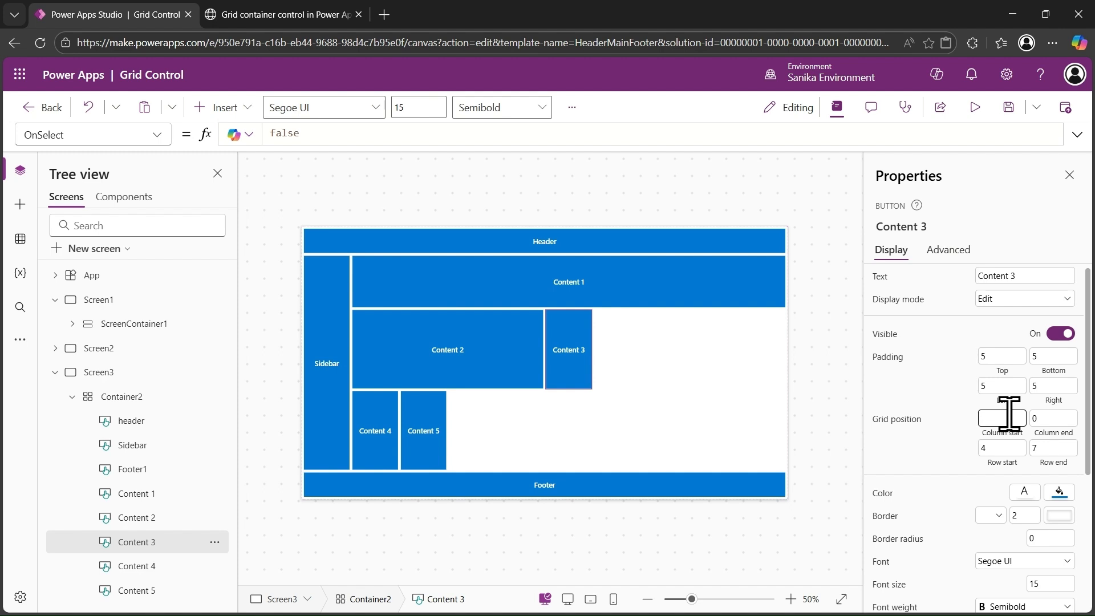
key("Tab")
type("11")
key("Tab")
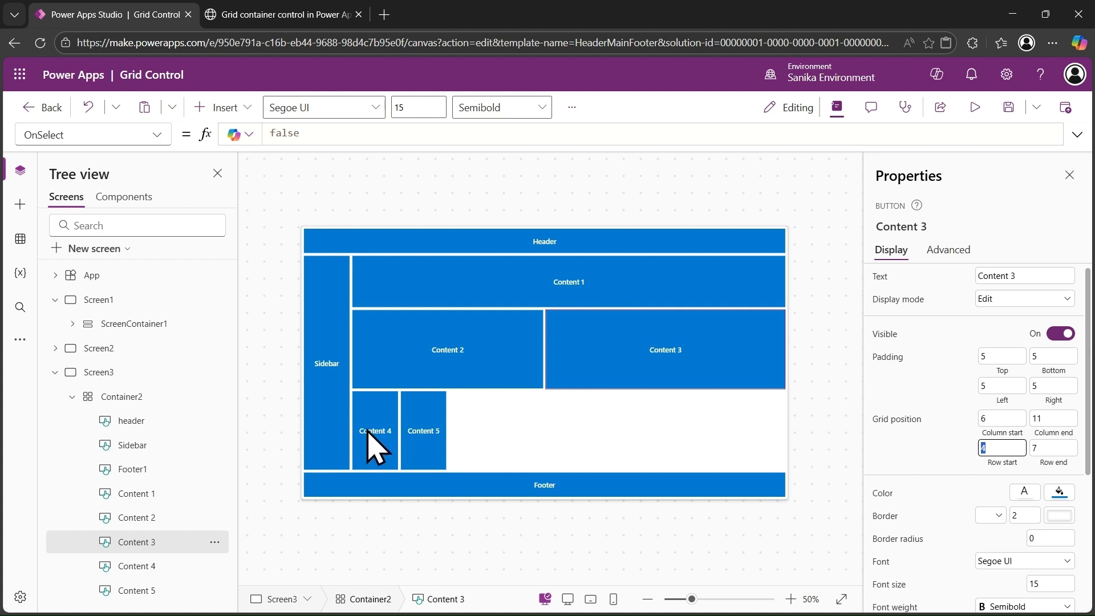
Step: Check the grid position of Content 2 and give the Content 4 button the same column span, from 2 to 6
left_click(515, 343)
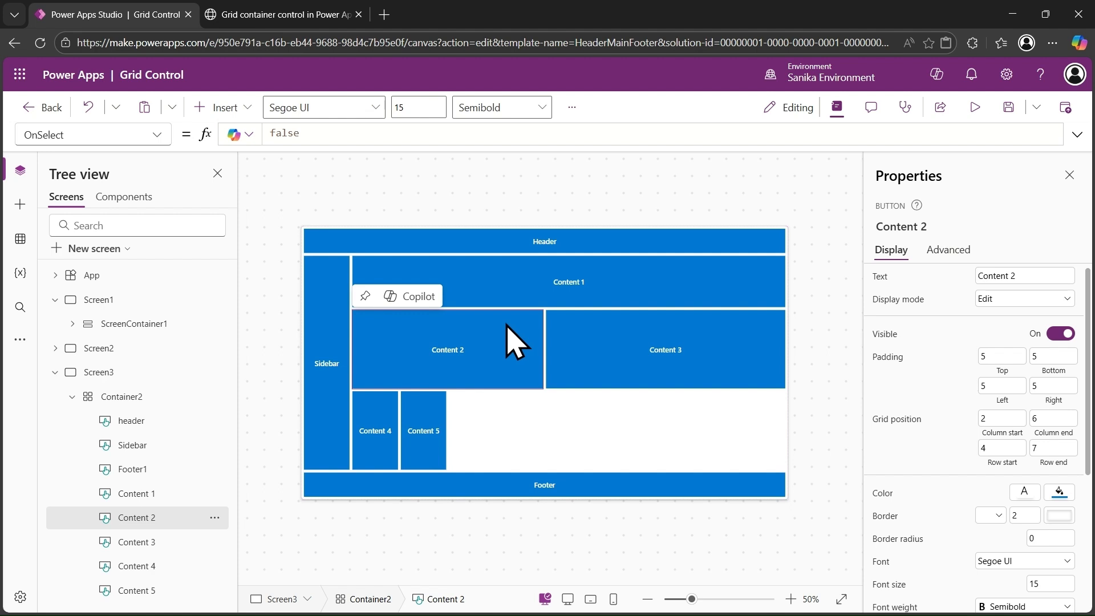
left_click(368, 454)
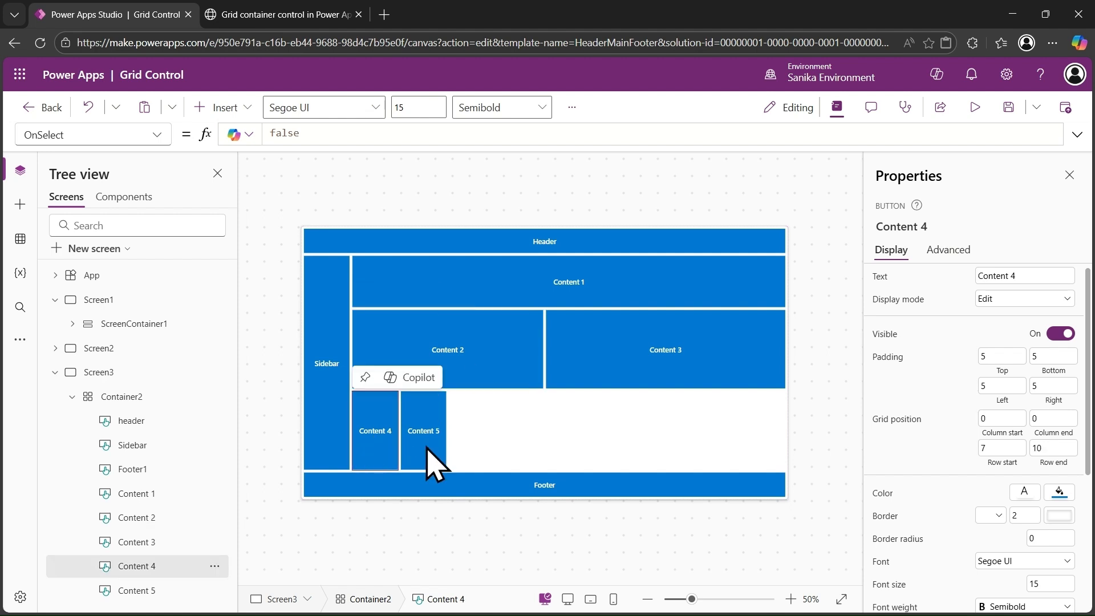
left_click(514, 349)
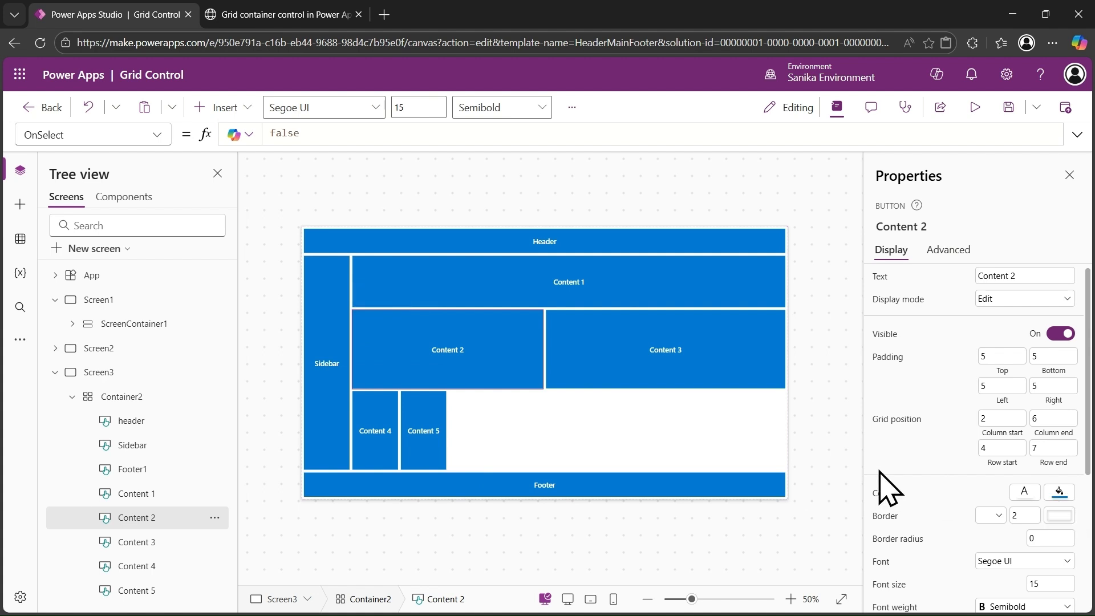
left_click(387, 442)
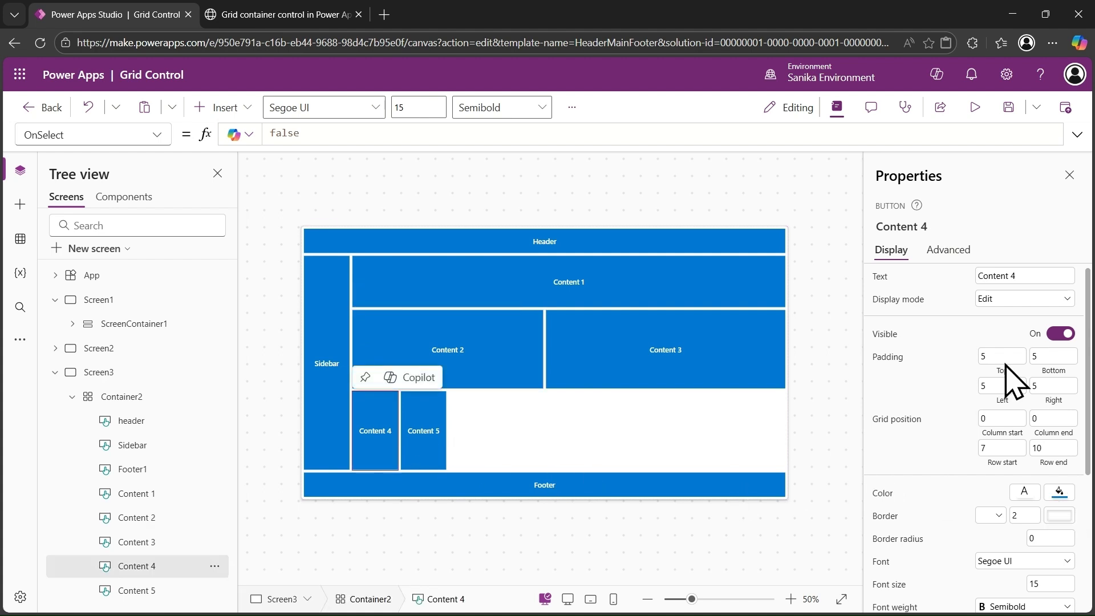
left_click(997, 419)
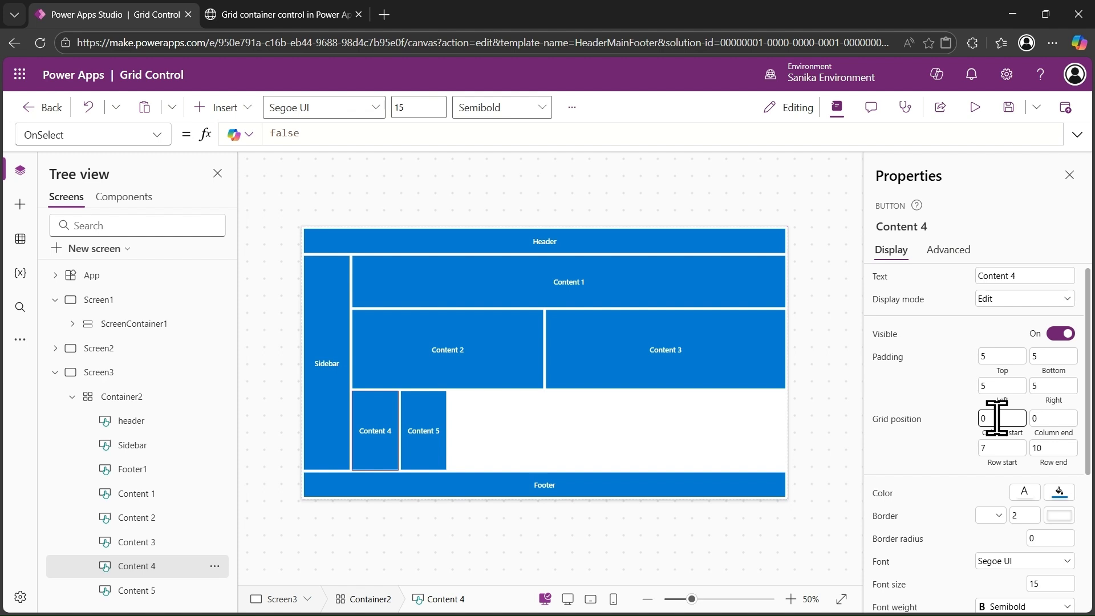
key("Tab")
key("Tab")
Step: Align the Content 5 button under Content 3 by setting its column start to 6 and column end to 11
left_click(556, 451)
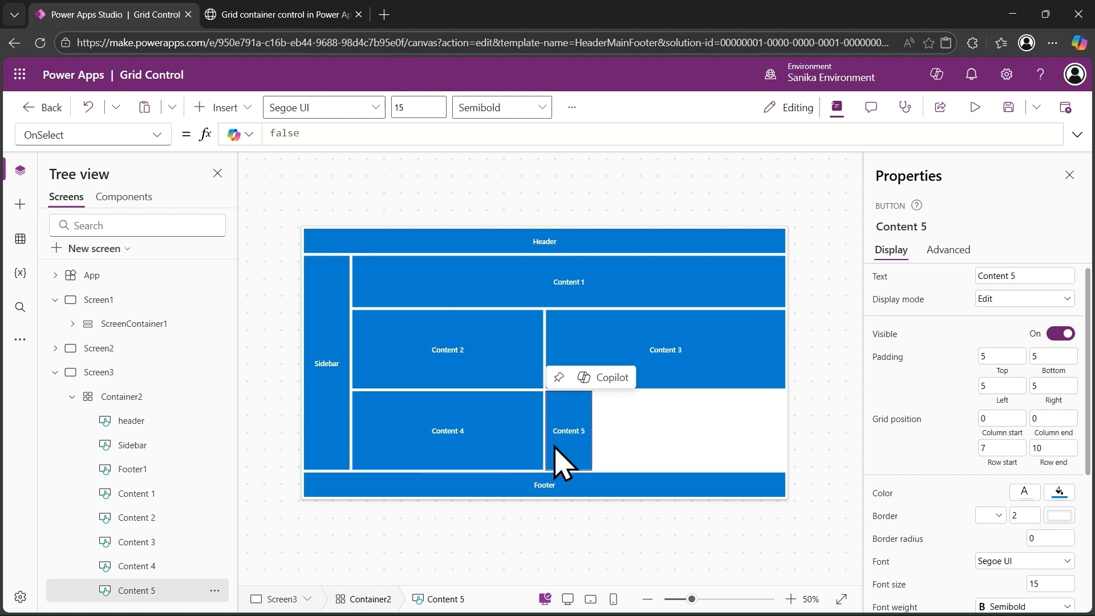
left_click(1008, 418)
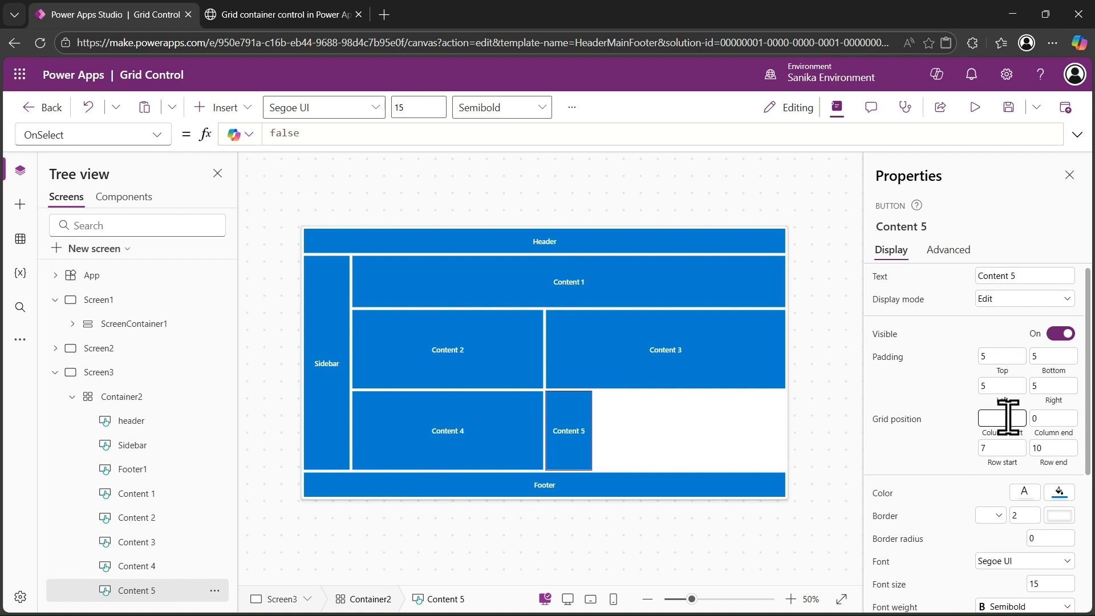
type("6")
key("Tab")
type("1")
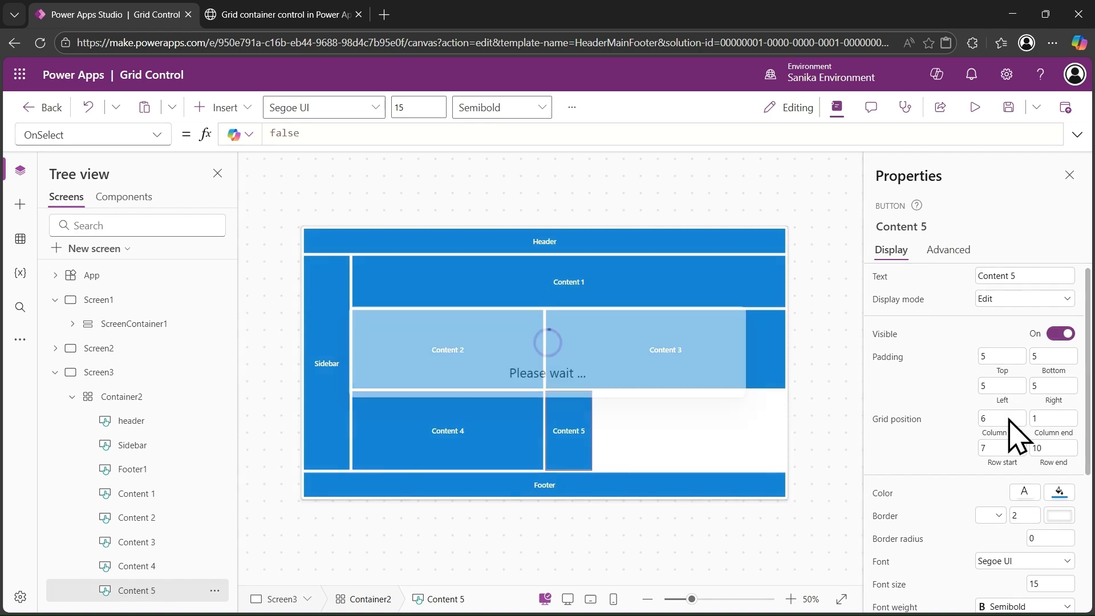
left_click(1055, 420)
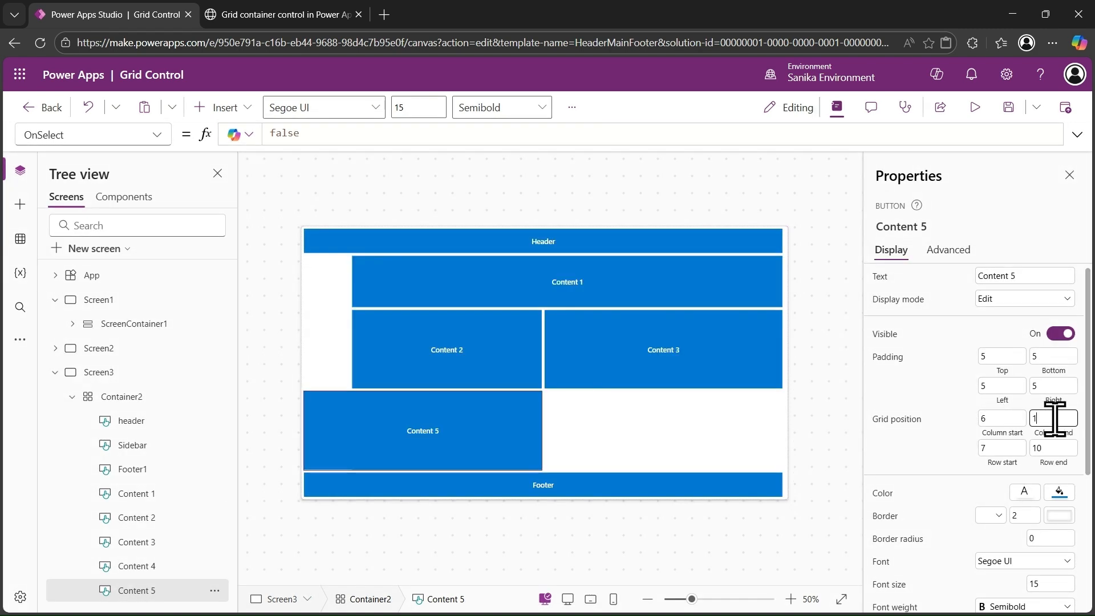
type("1")
key("Tab")
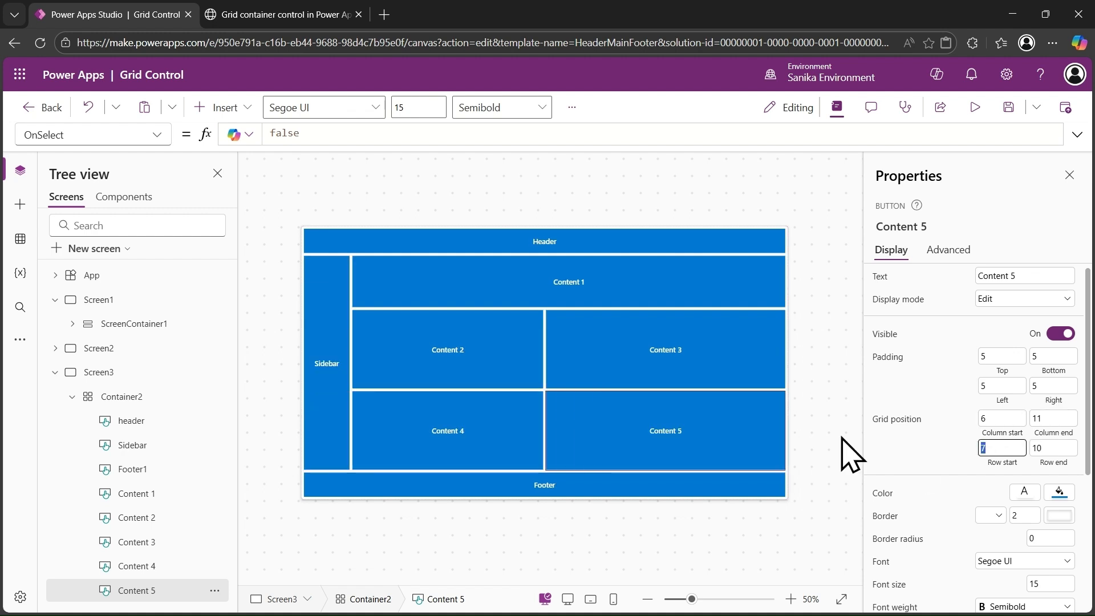
Step: Try extending the Content 1 button downward by setting its grid row end to 5
left_click(622, 300)
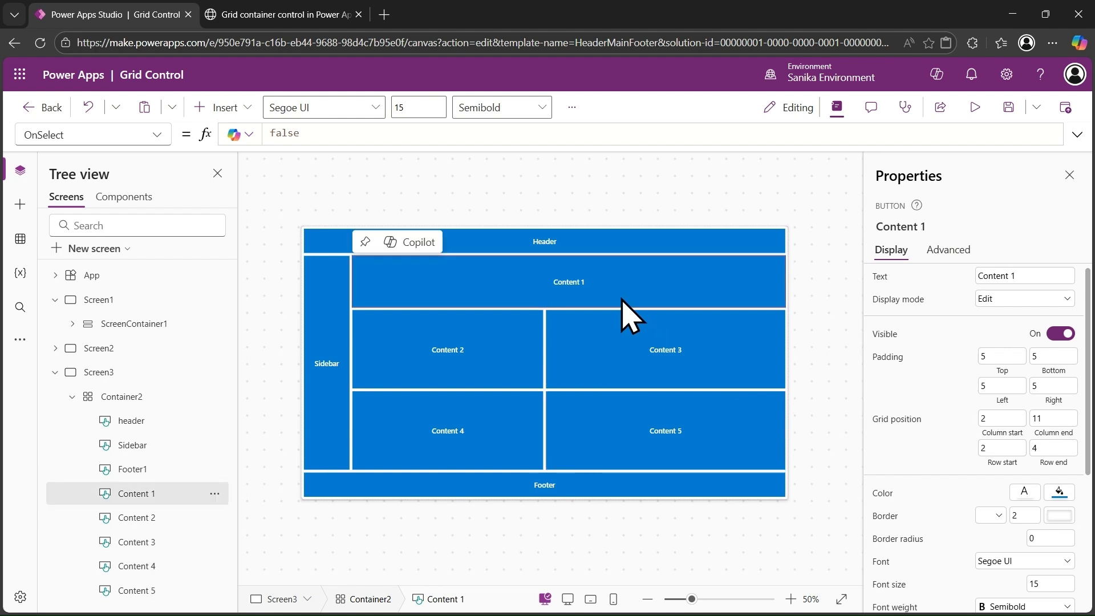
left_click(1055, 448)
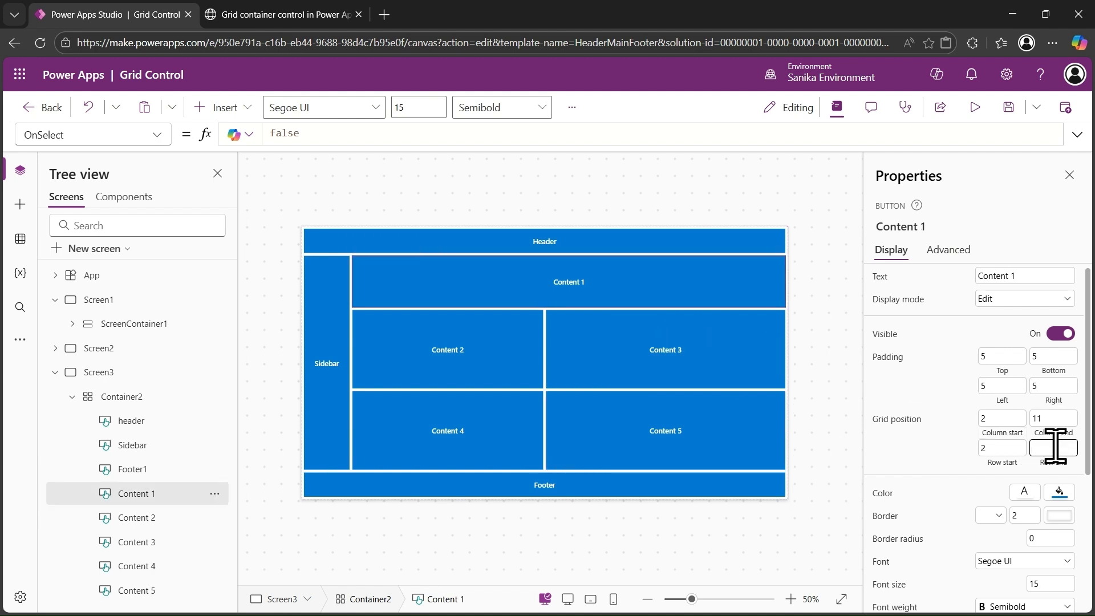
key("Tab")
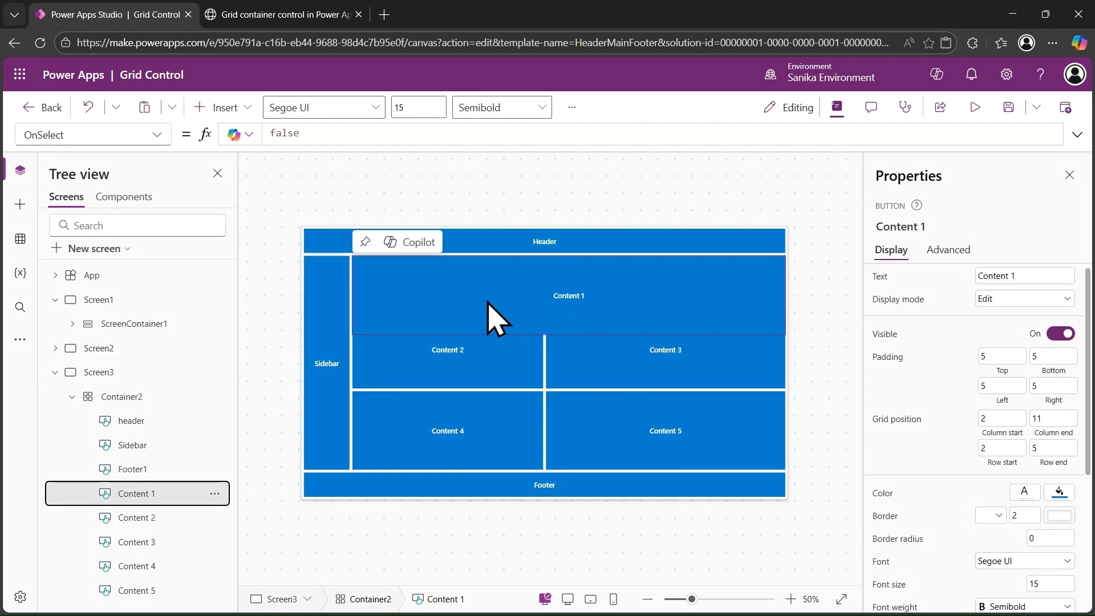
Step: Set the Content 1 button's grid row end back to 4
left_click(1057, 447)
type("4.")
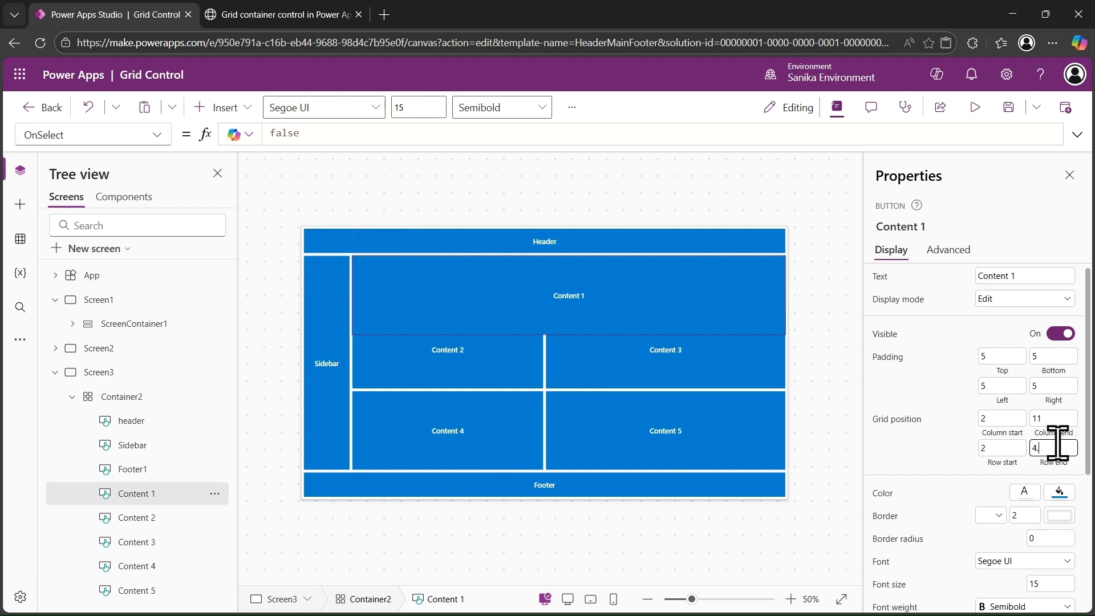